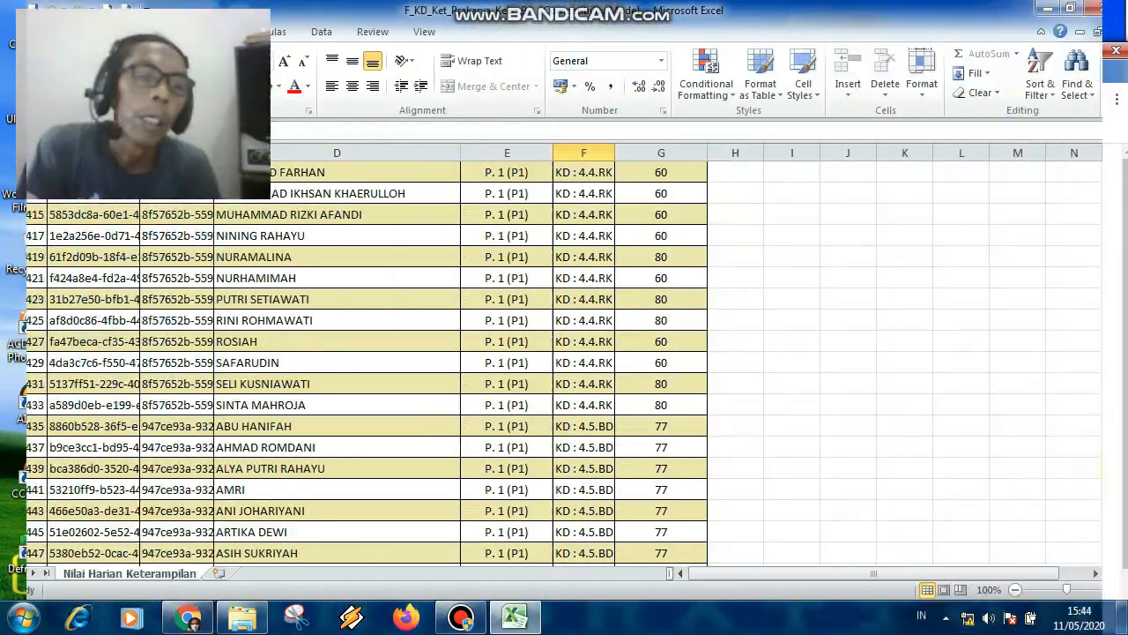
left_click_drag(1116, 371, 1116, 176)
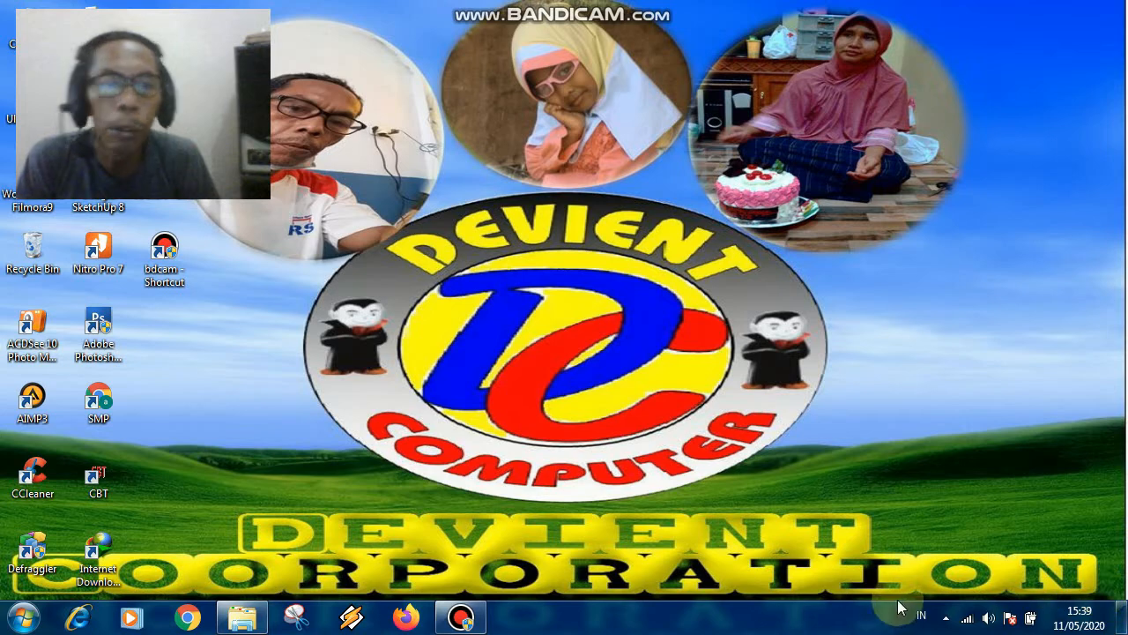
Open the network adapter settings from the Network and Sharing Center and disable the Wireless Network Connection.
mouse_move(969, 620)
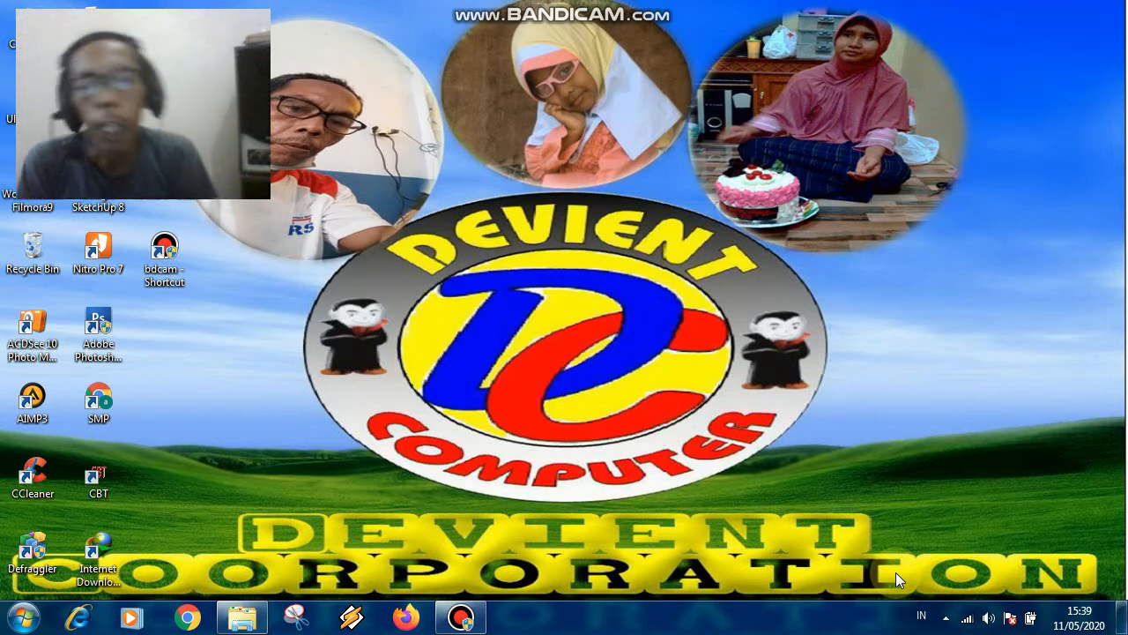
left_click(968, 618)
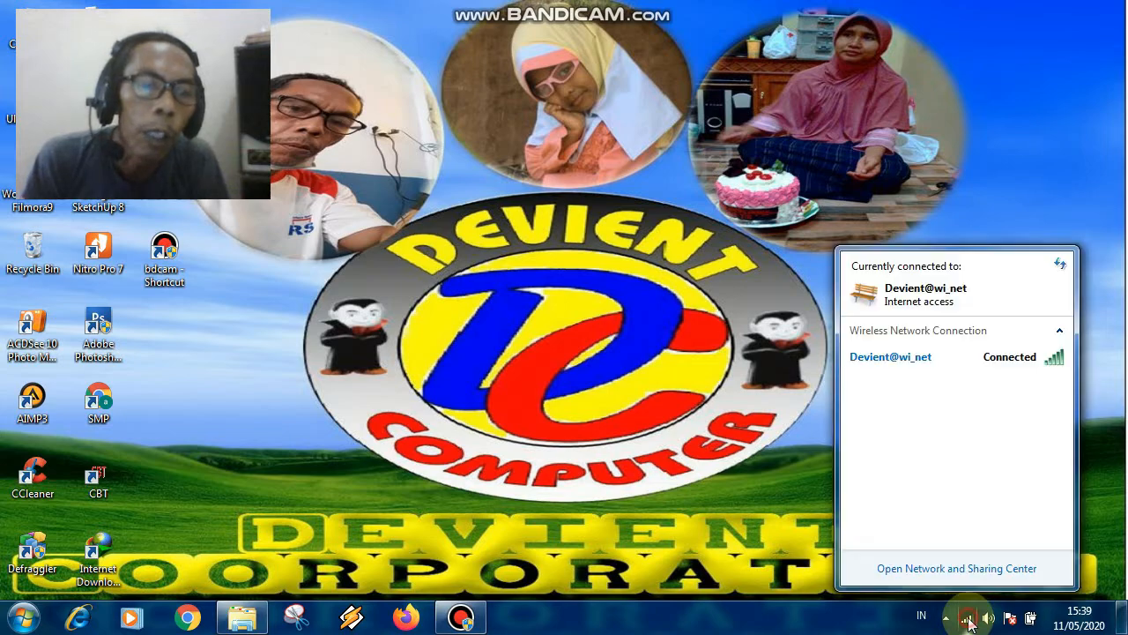
left_click(965, 569)
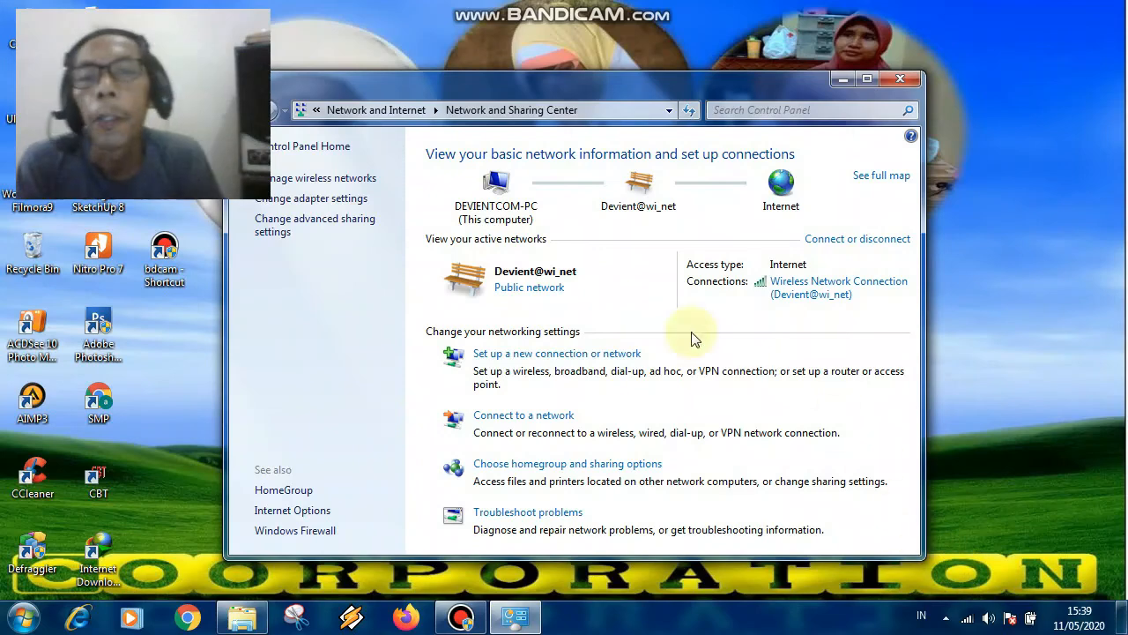
left_click(343, 198)
left_click_drag(503, 84, 615, 44)
right_click(639, 139)
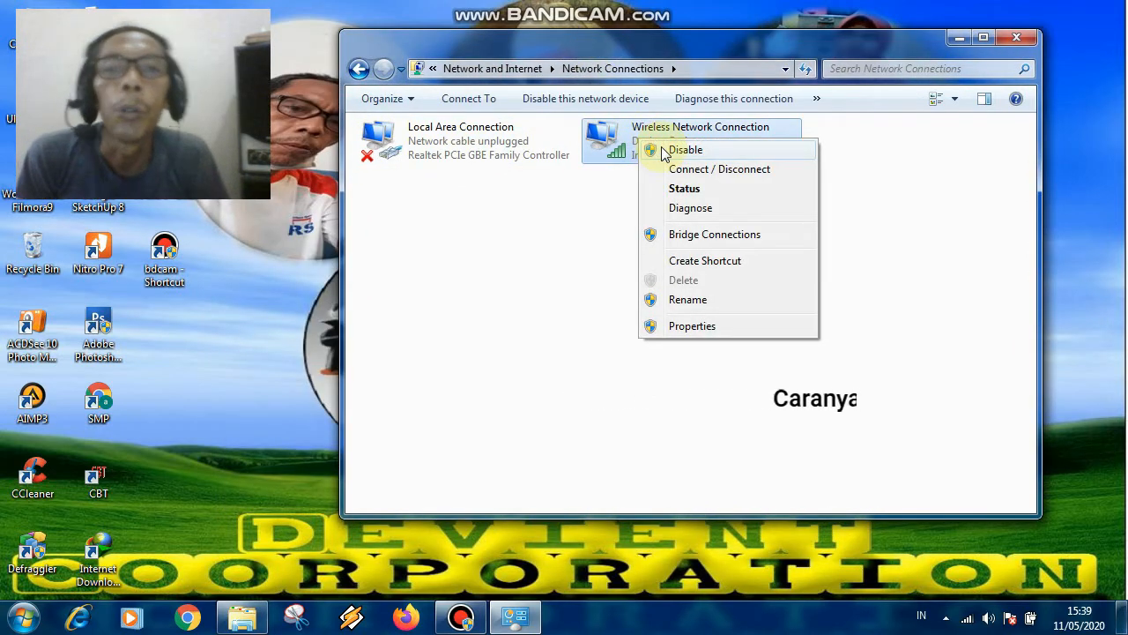
left_click(663, 151)
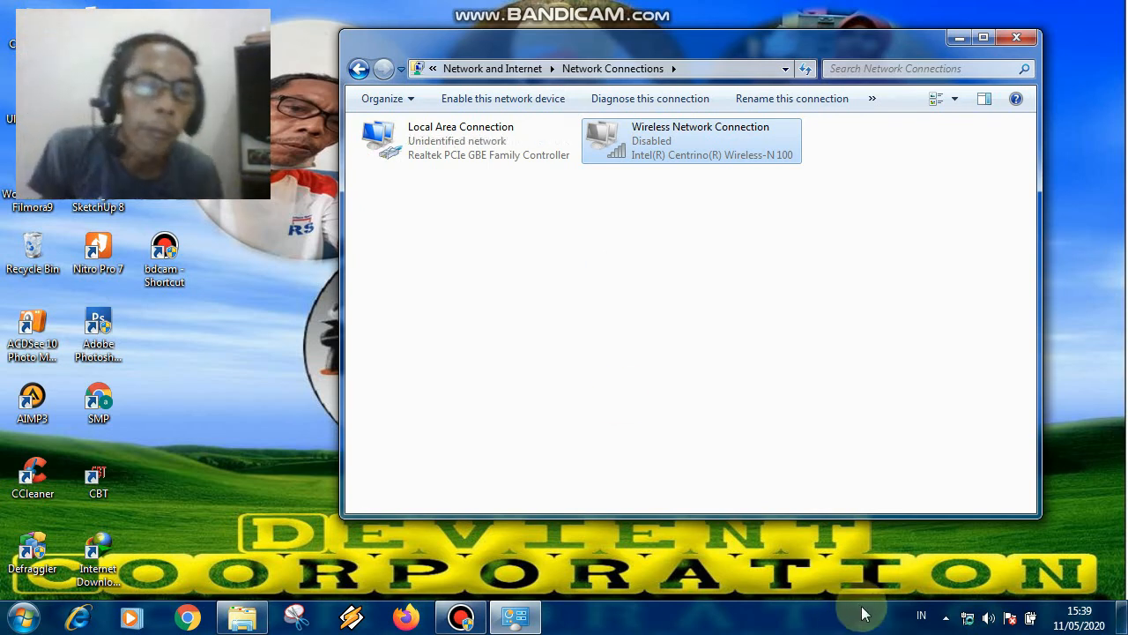
mouse_move(967, 619)
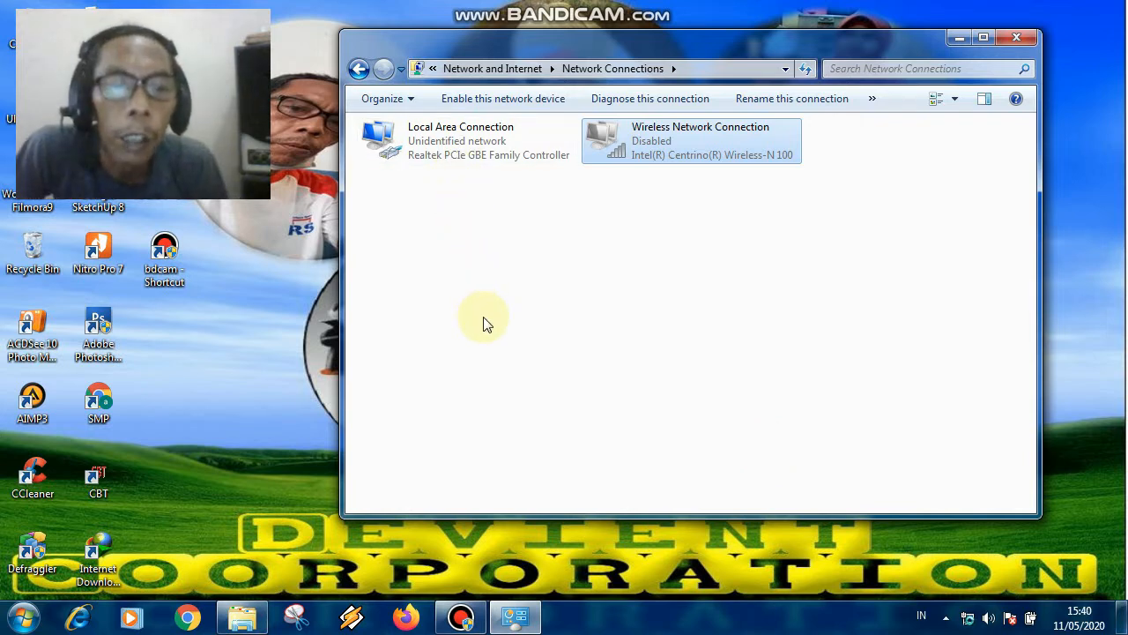
Set the Local Area Connection's Internet Protocol Version 4 to obtain an IP address automatically and close the network windows.
left_click(455, 137)
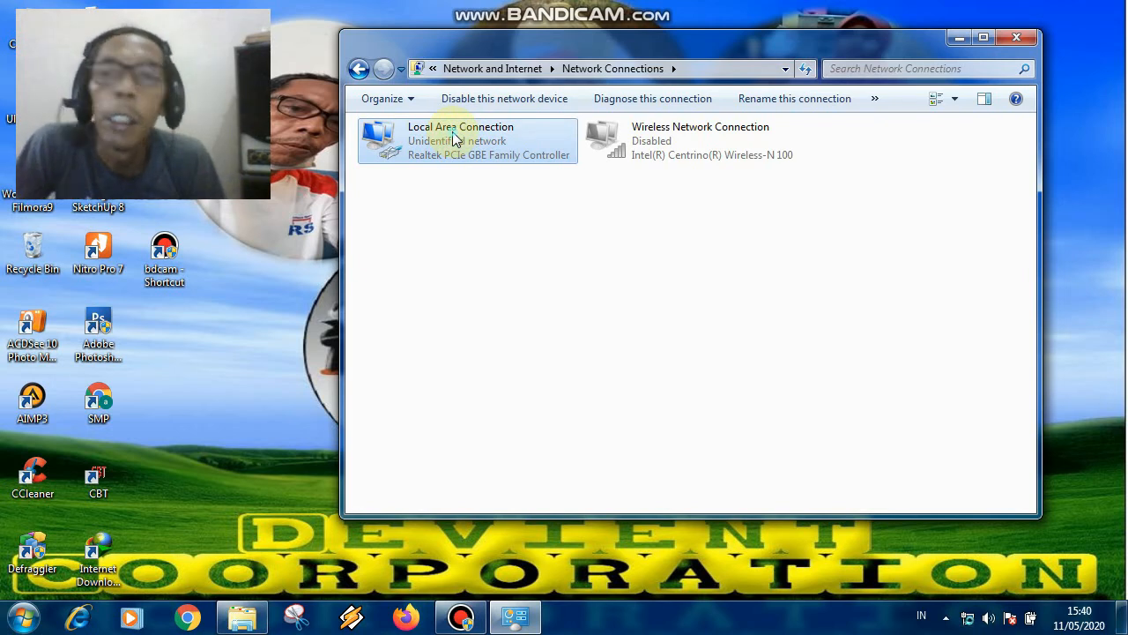
right_click(455, 139)
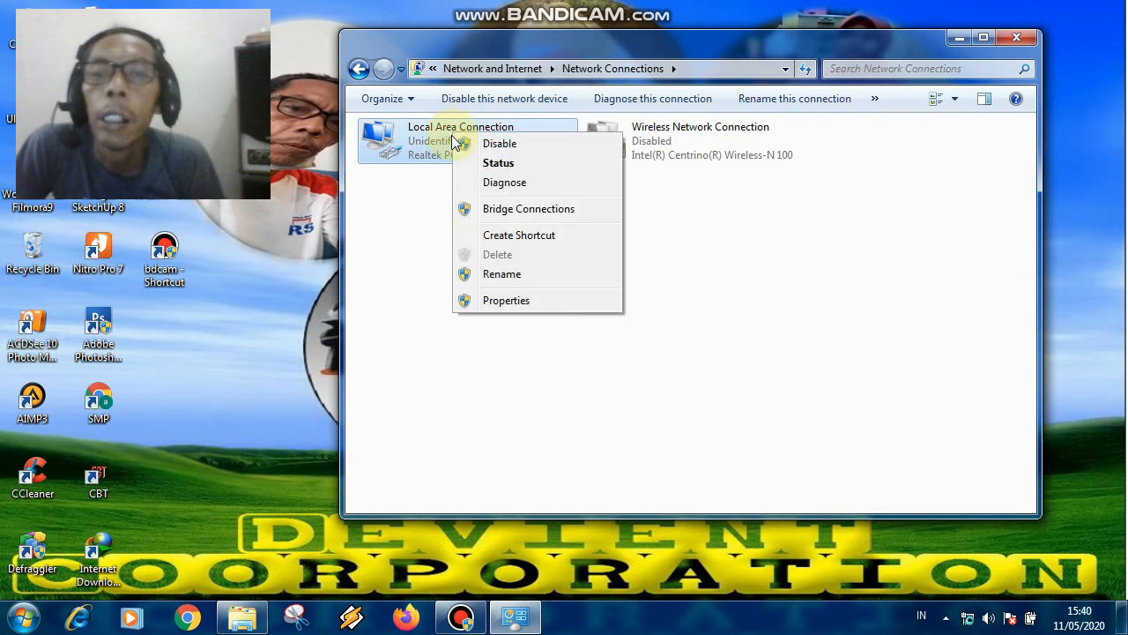
left_click(506, 301)
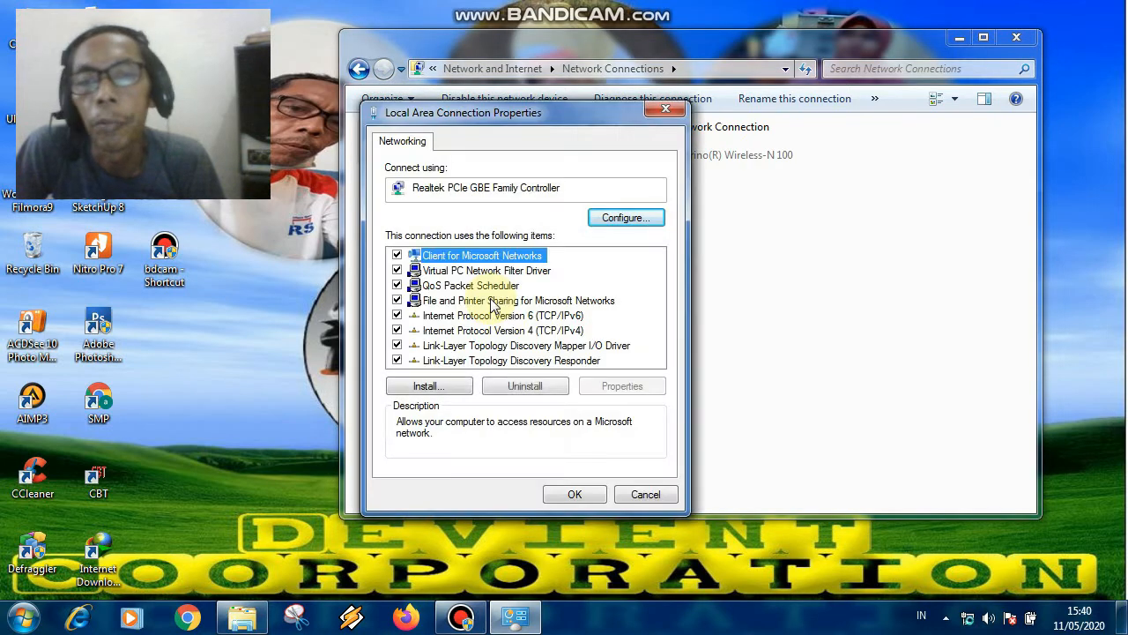
left_click(529, 331)
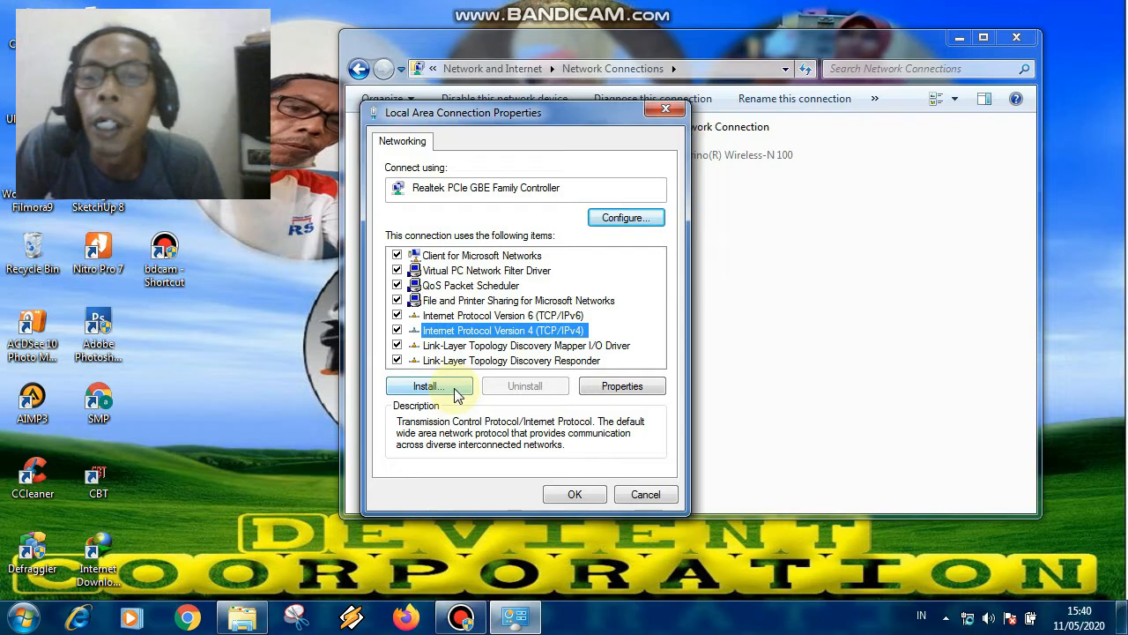
left_click(637, 393)
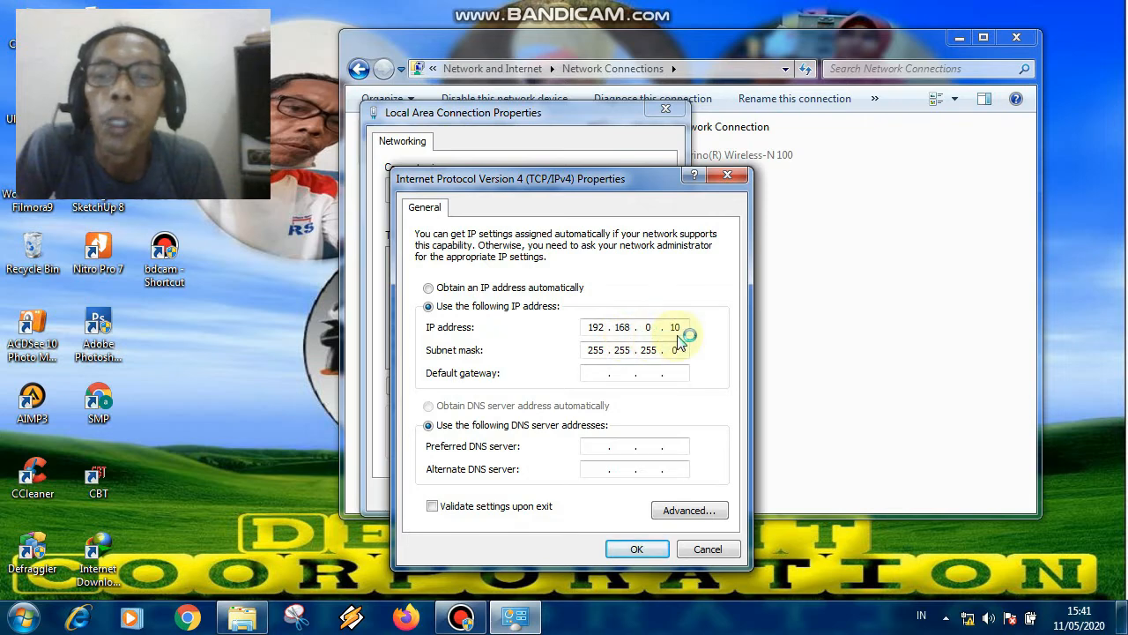
left_click(429, 288)
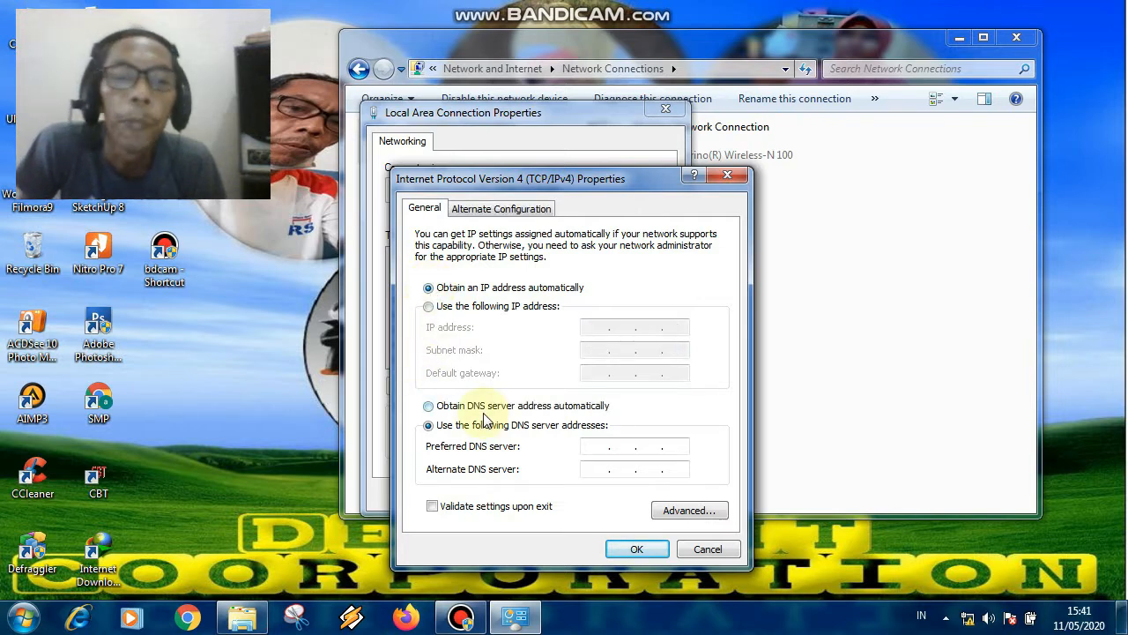
left_click(631, 548)
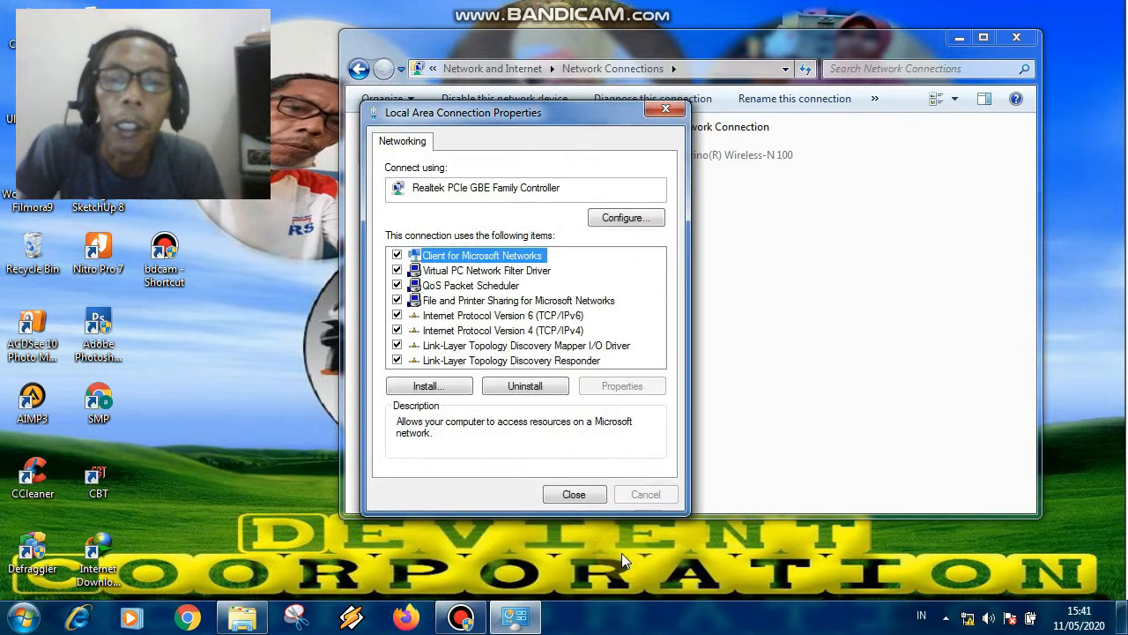
left_click(589, 496)
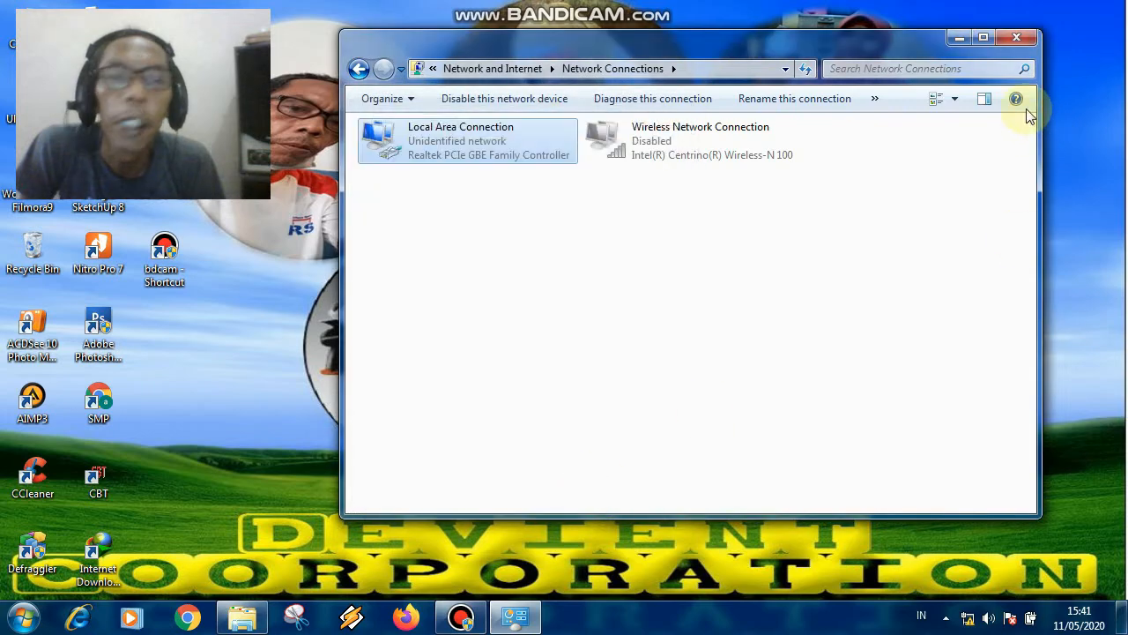
left_click(1022, 36)
mouse_move(976, 625)
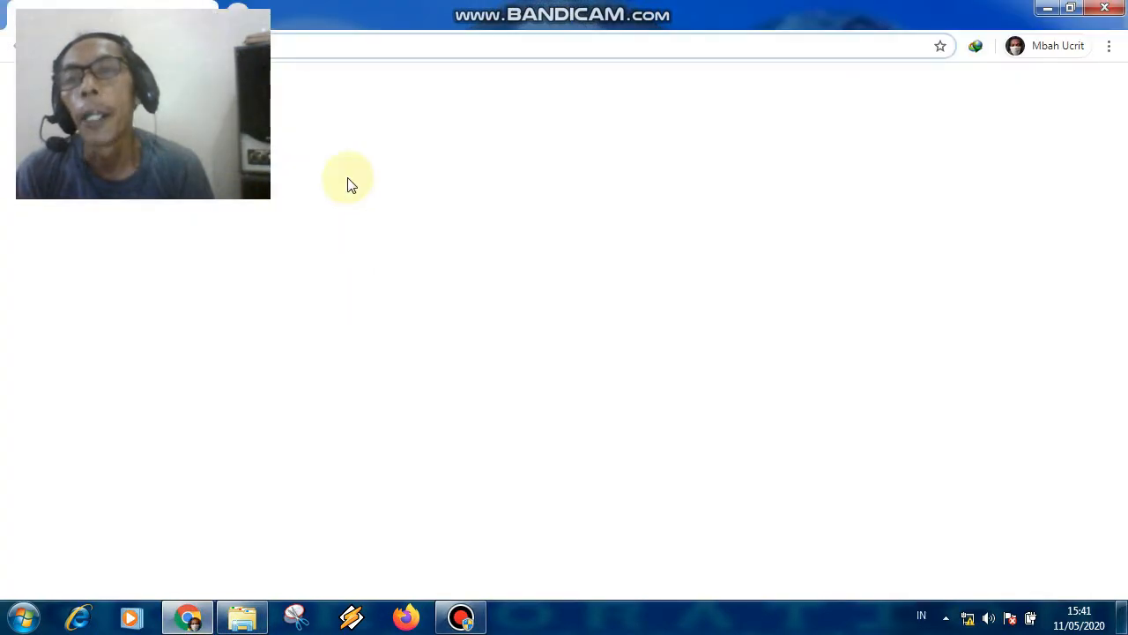
In Chrome, restore the window to a smaller size and load the e-Rapor SMP login page at 169.254.52.98:2679.
double_click(374, 20)
left_click_drag(404, 174, 598, 89)
left_click_drag(624, 74, 626, 69)
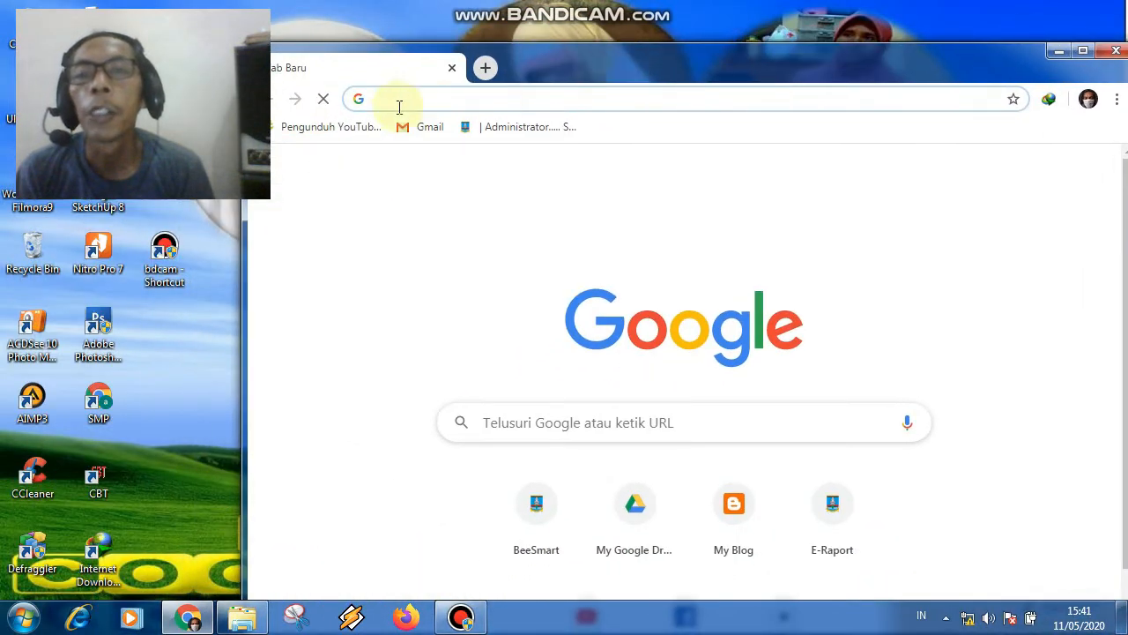
left_click(397, 104)
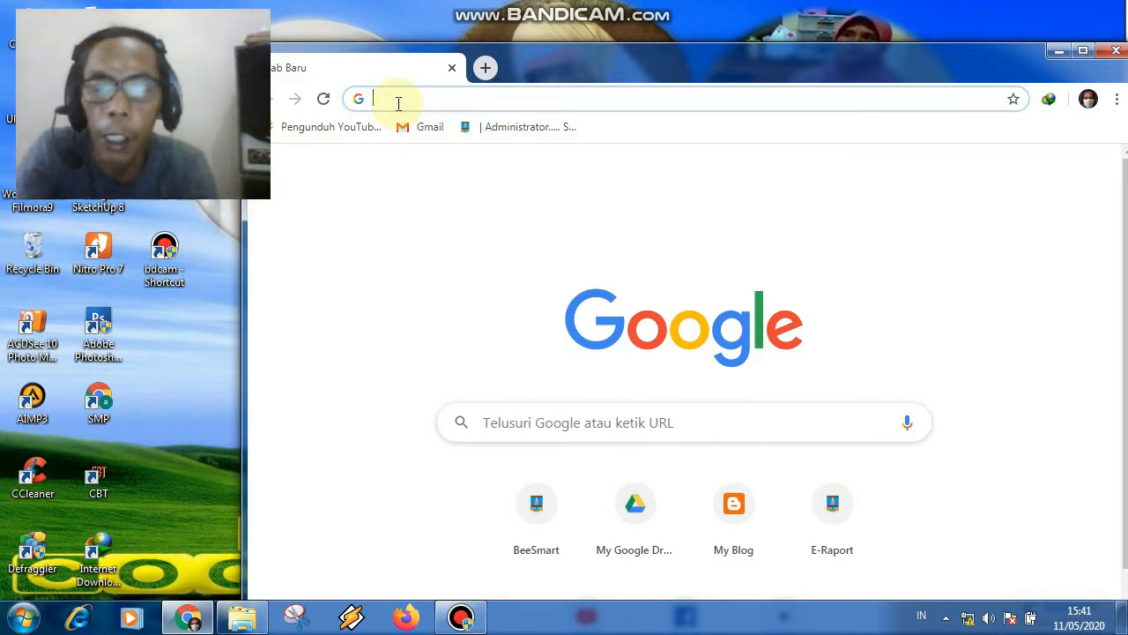
type("1")
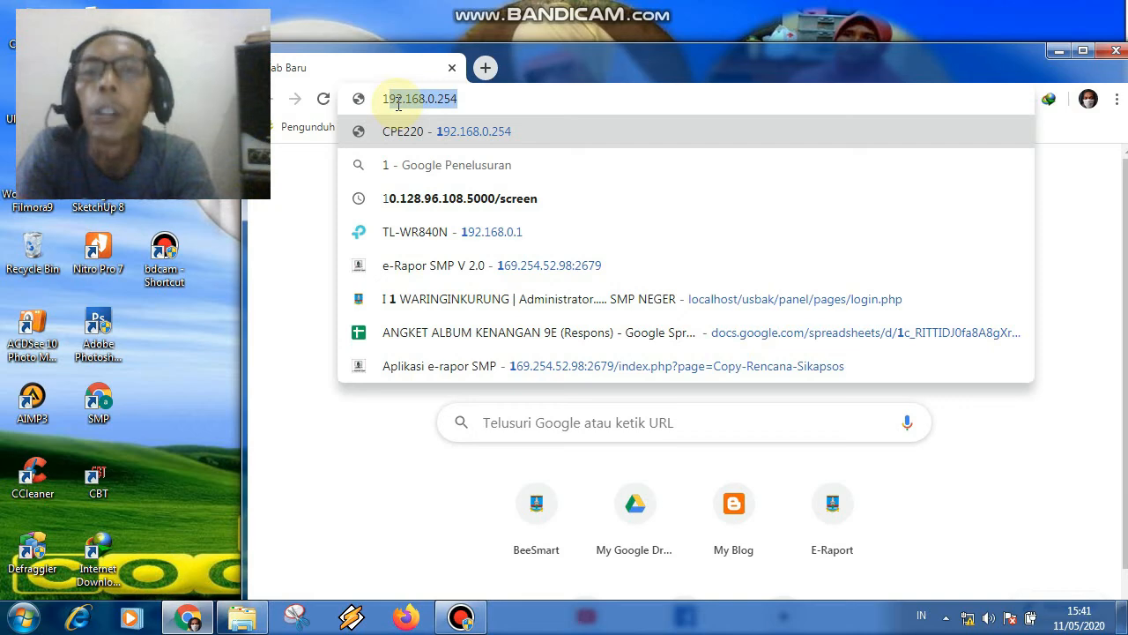
type("69")
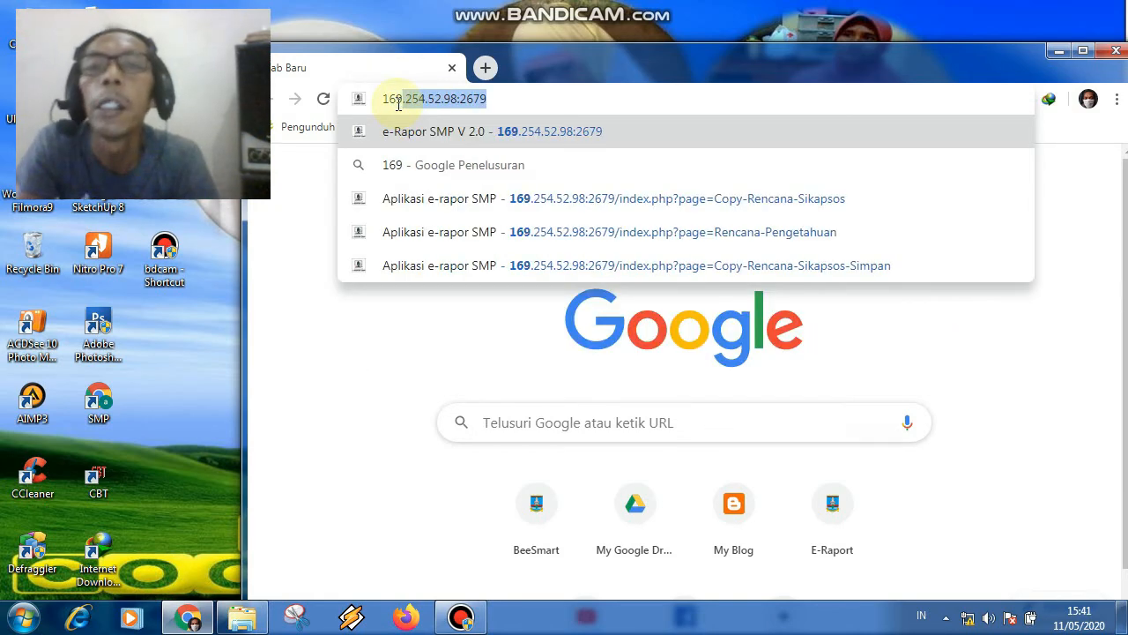
key("End")
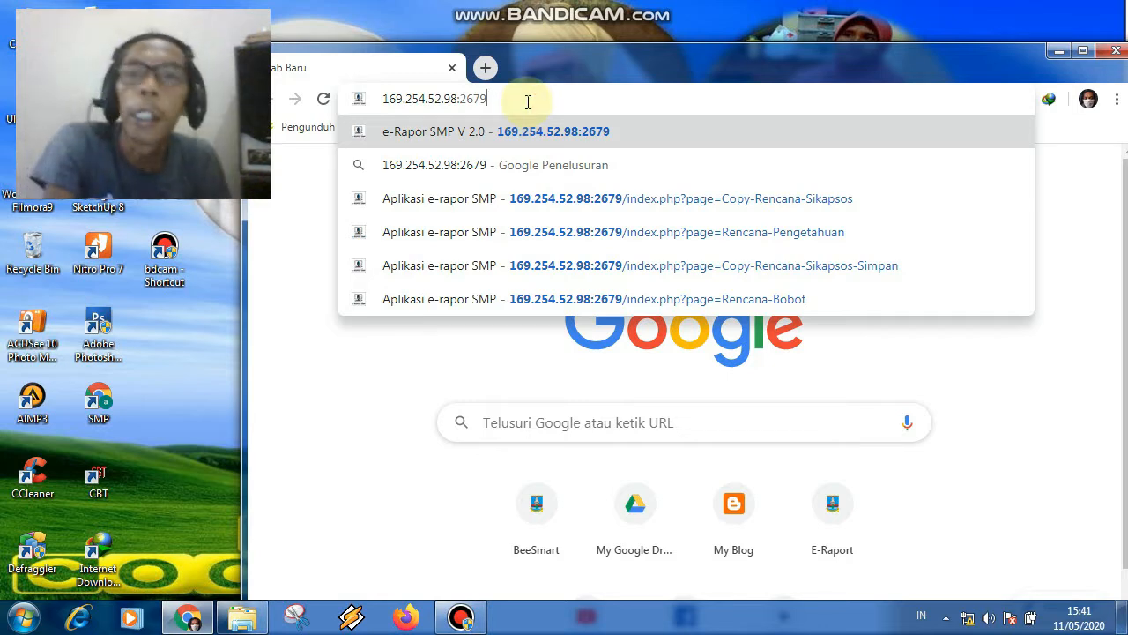
key("Return")
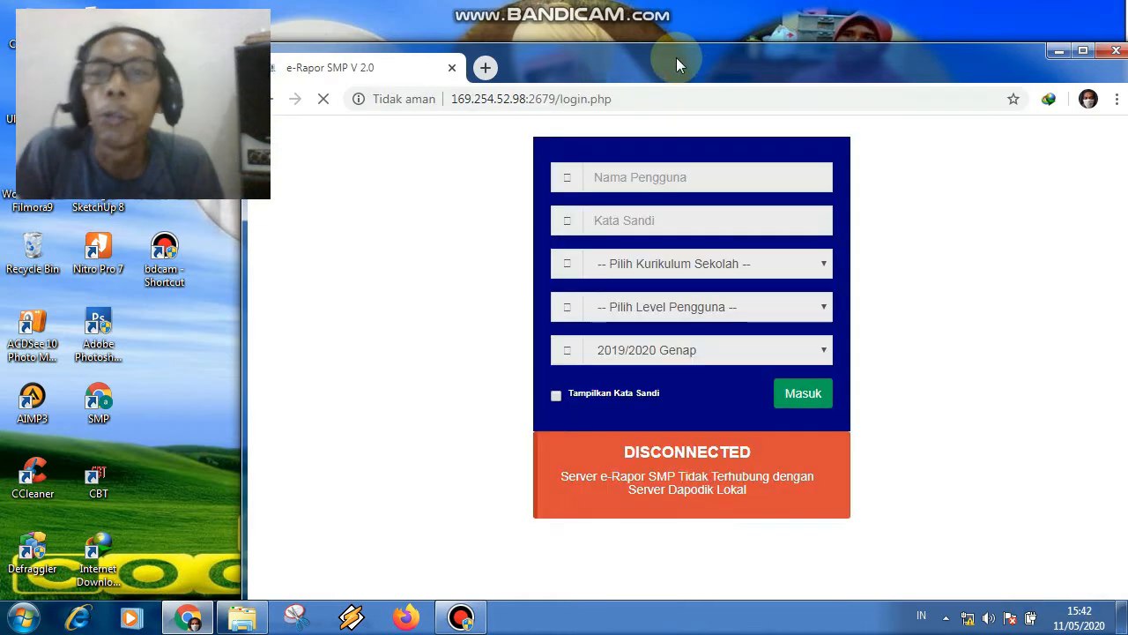
left_click_drag(676, 57, 693, 28)
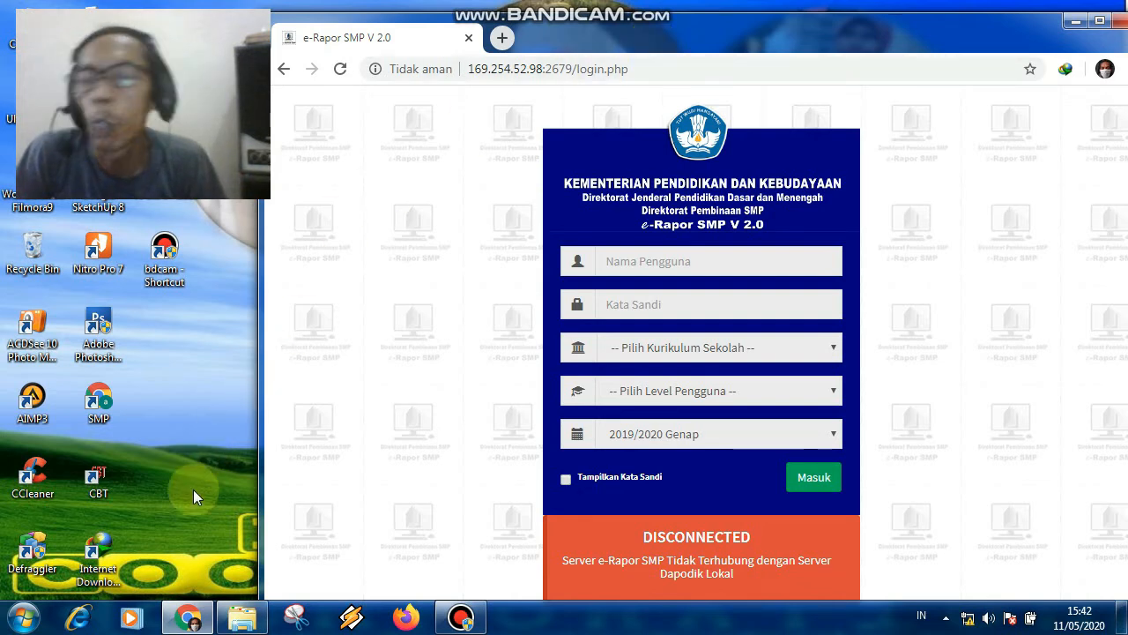
Search the installed programs for "run" and open the Run dialog.
left_click(23, 620)
left_click(55, 572)
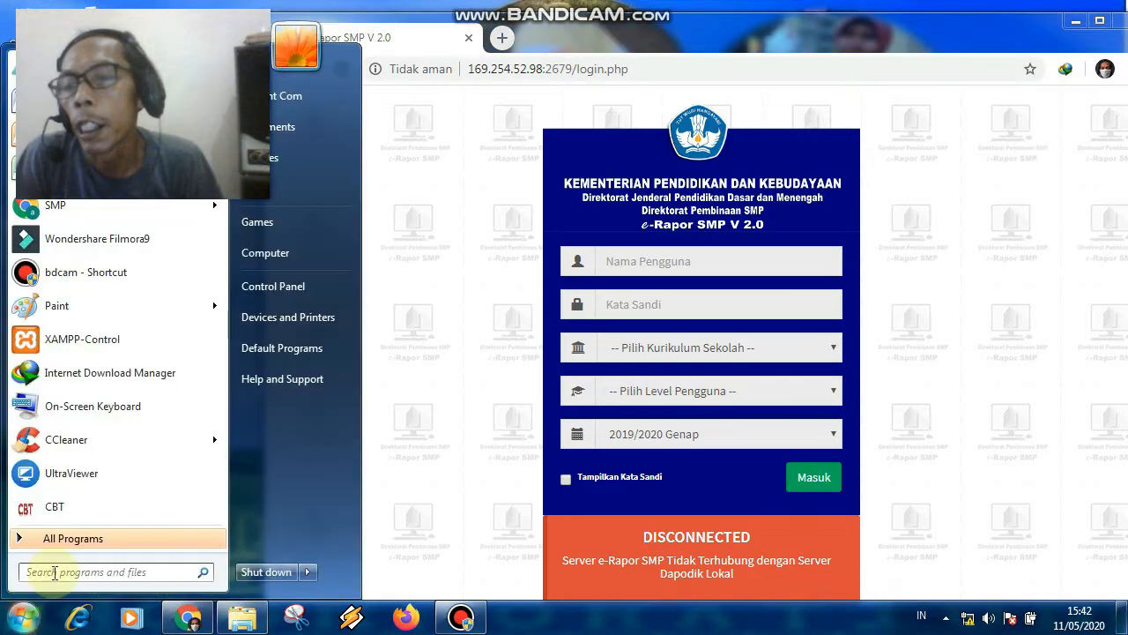
left_click(53, 573)
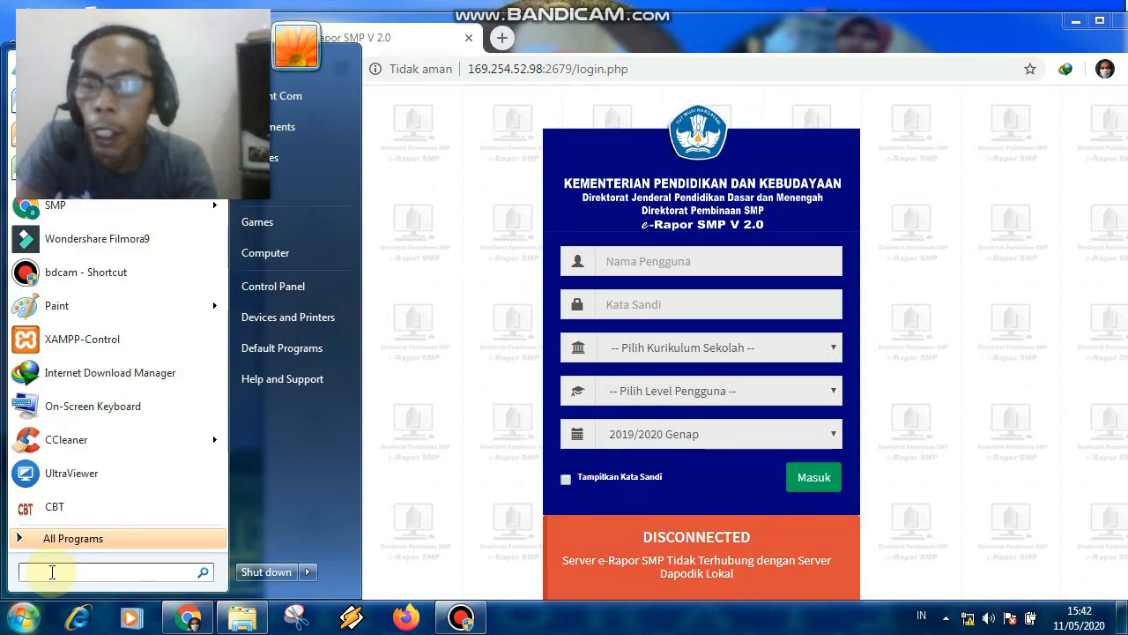
type("run")
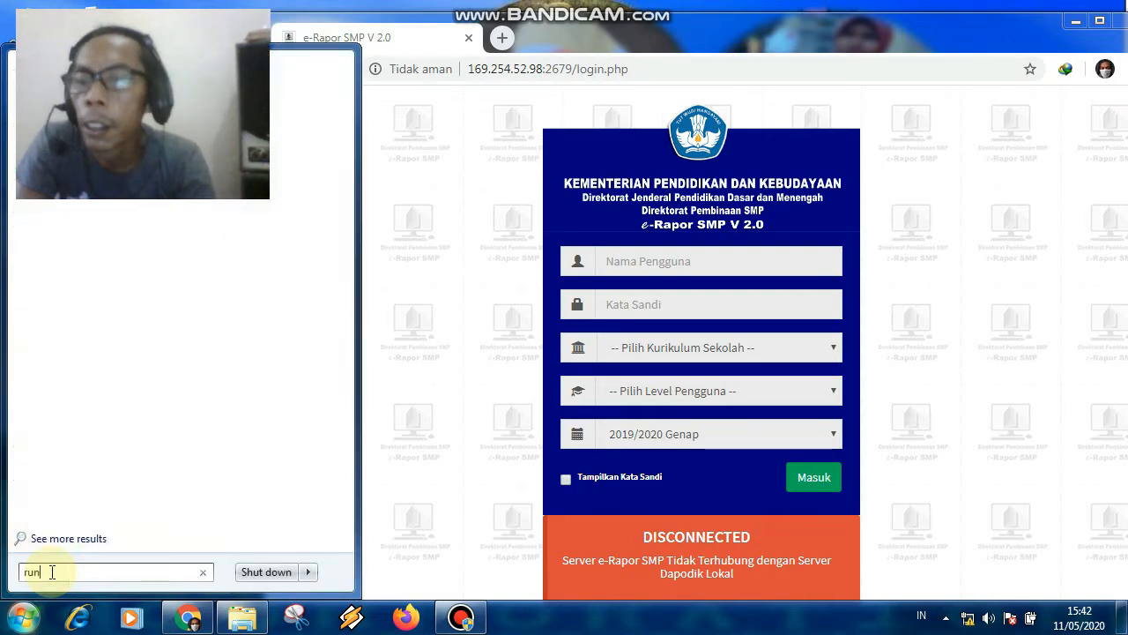
key("Return")
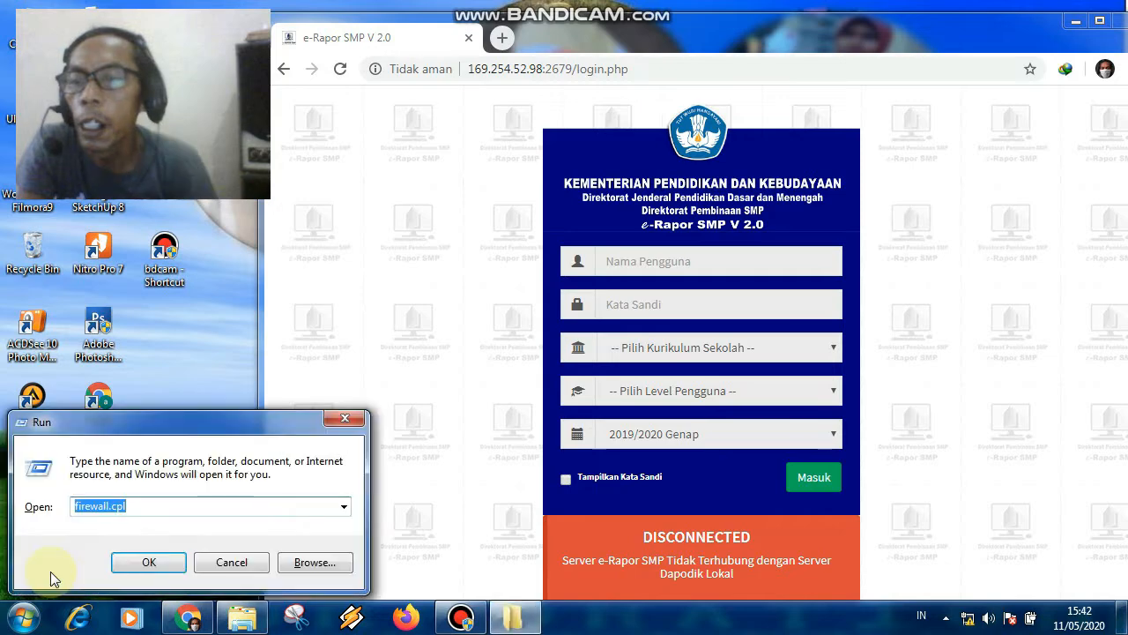
Replace the Run dialog's entry with firewall.cpl and execute it to open Windows Firewall.
key("Right")
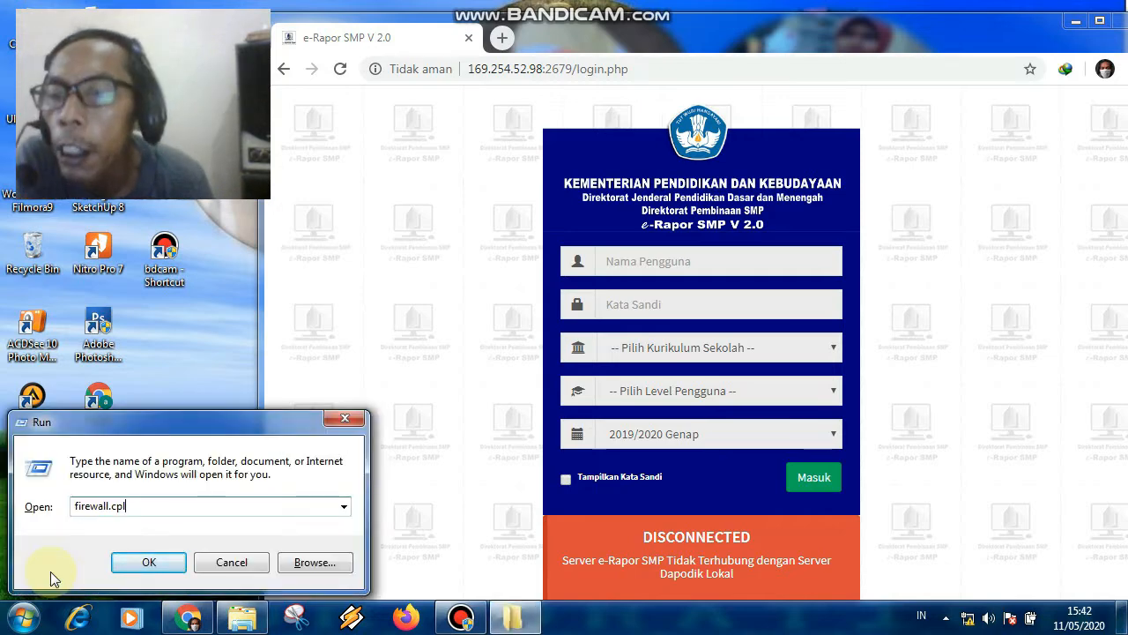
key("BackSpace")
key("BackSpace")
key("BackSpace")
key("BackSpace")
key("BackSpace")
key("BackSpace")
key("BackSpace")
key("BackSpace")
key("BackSpace")
key("BackSpace")
key("BackSpace")
key("BackSpace")
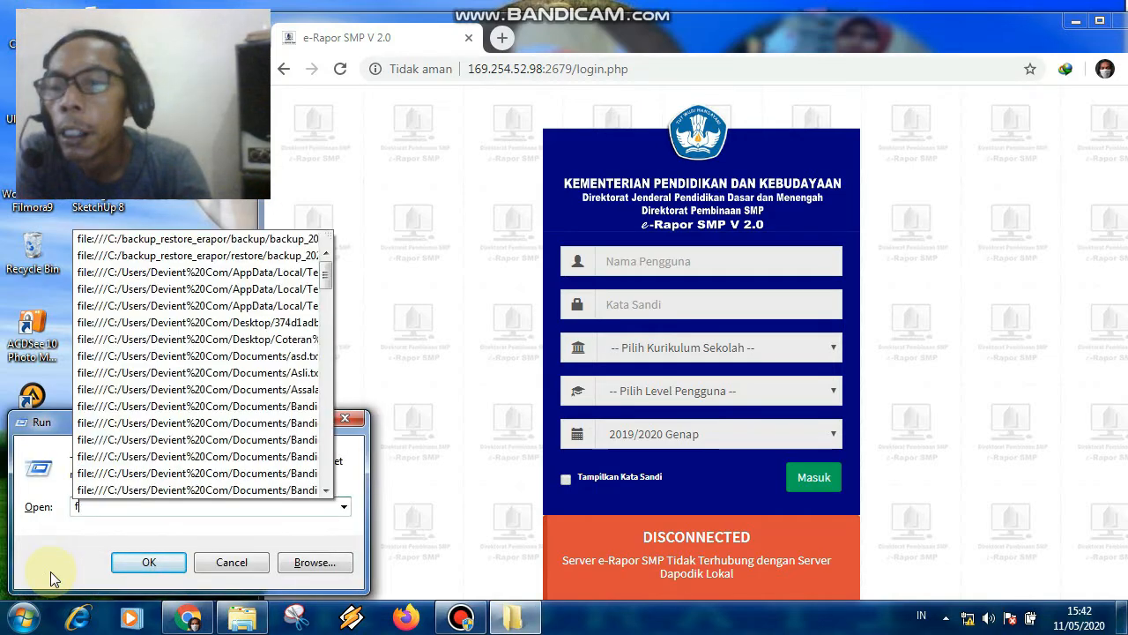
type("firewall")
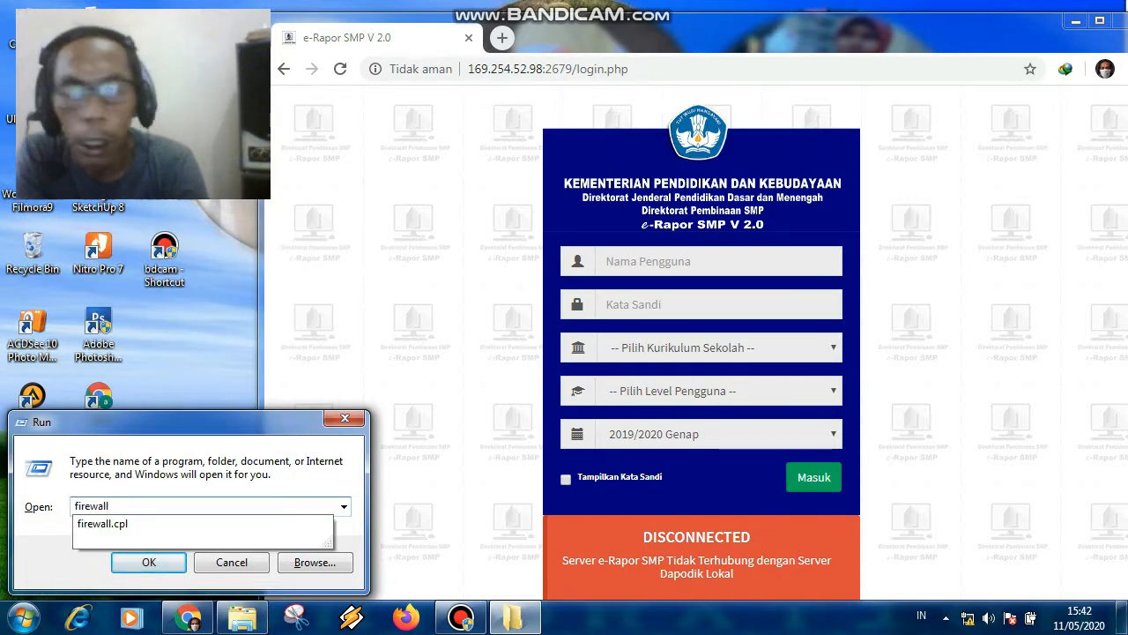
type(".cpl")
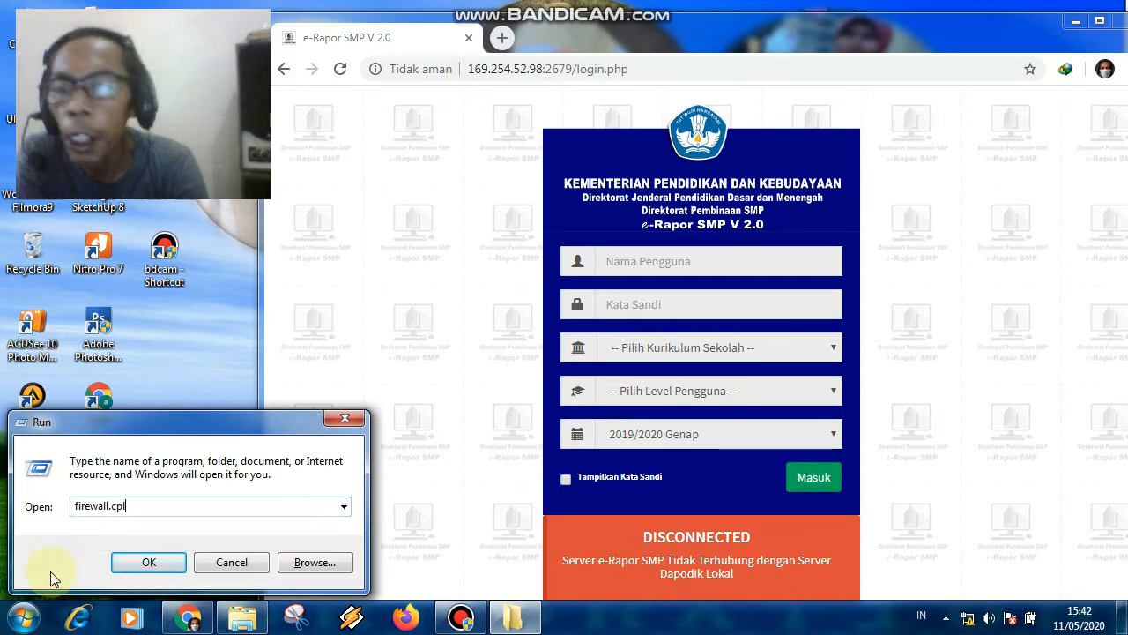
key("Return")
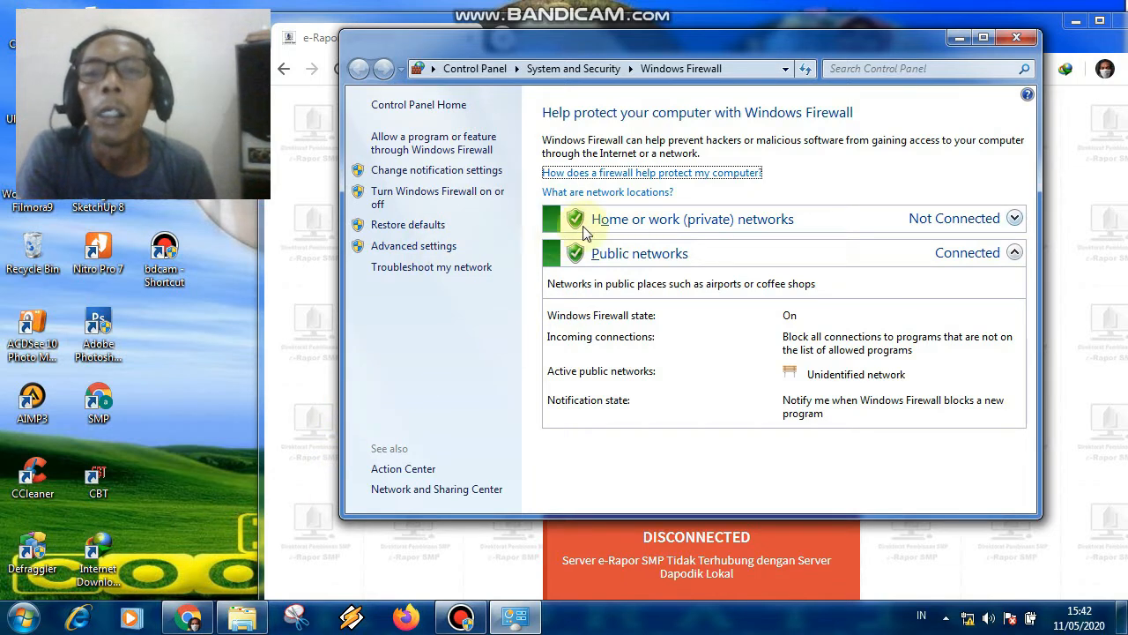
Turn off Windows Firewall for both the home or work (private) and public network locations and apply the settings.
left_click(405, 201)
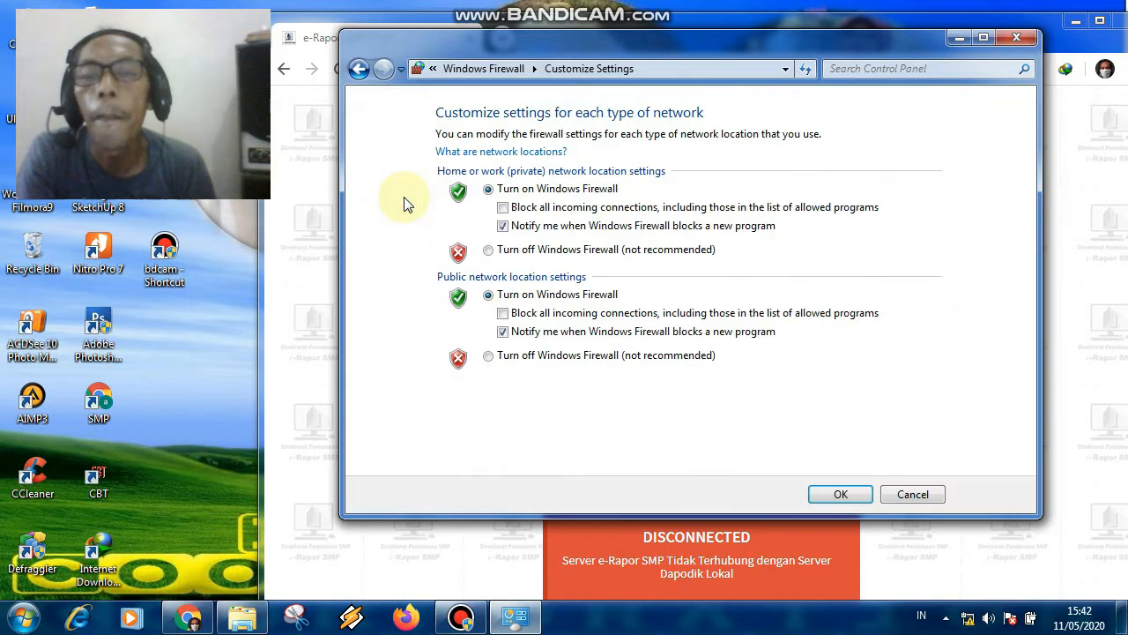
left_click(490, 251)
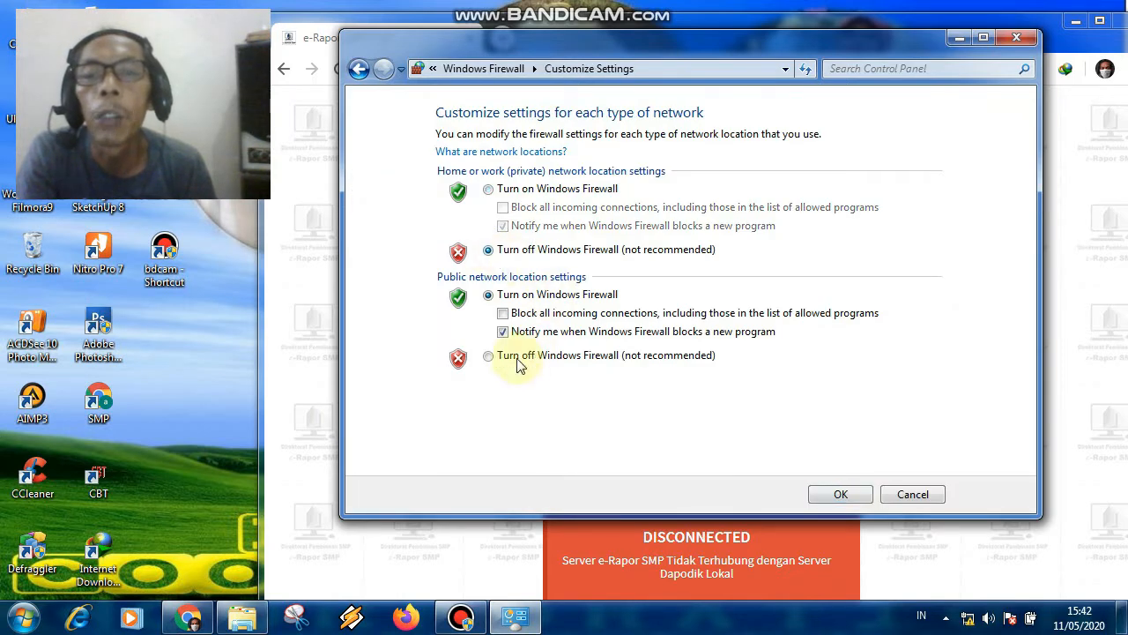
left_click(487, 357)
left_click(851, 494)
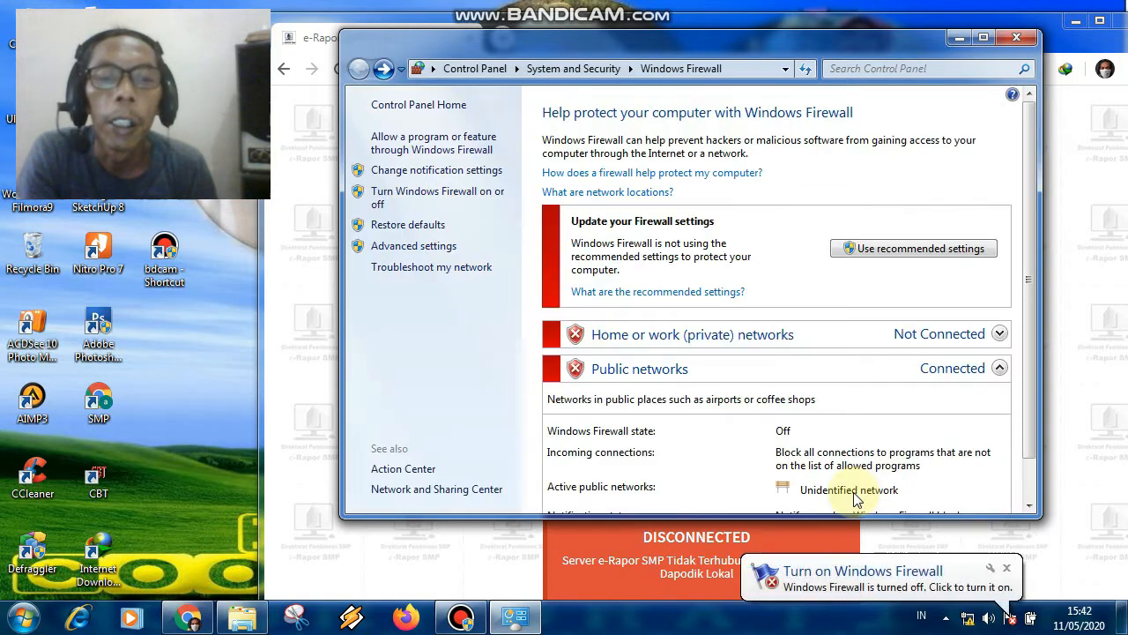
Close the Windows Firewall window and maximize the Chrome window with the e-Rapor SMP login page.
left_click(1015, 40)
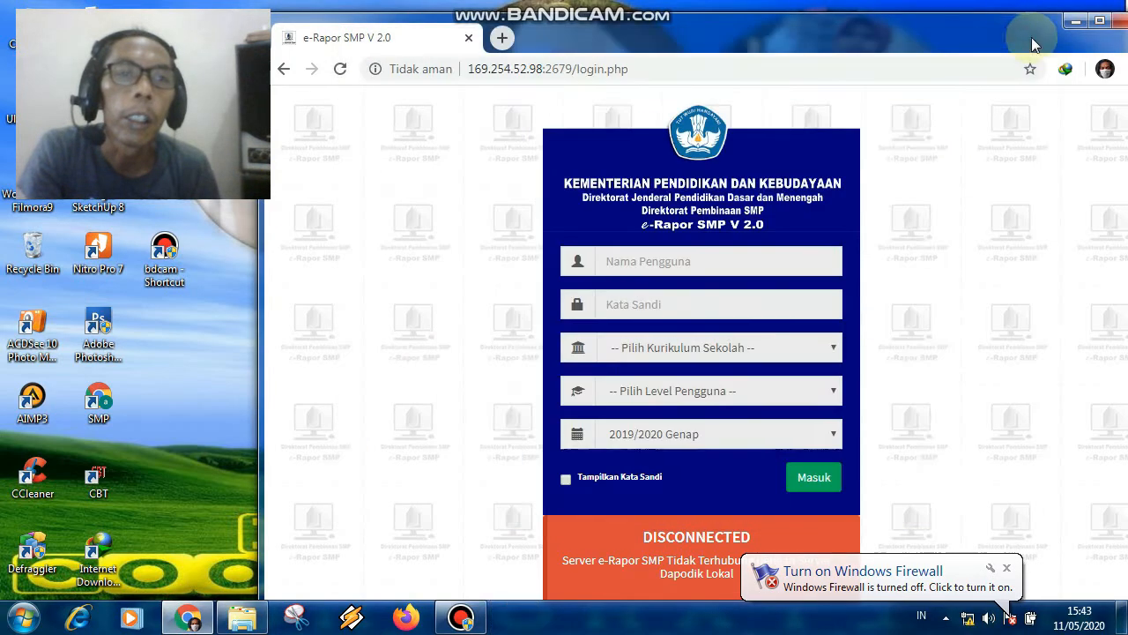
left_click(1095, 25)
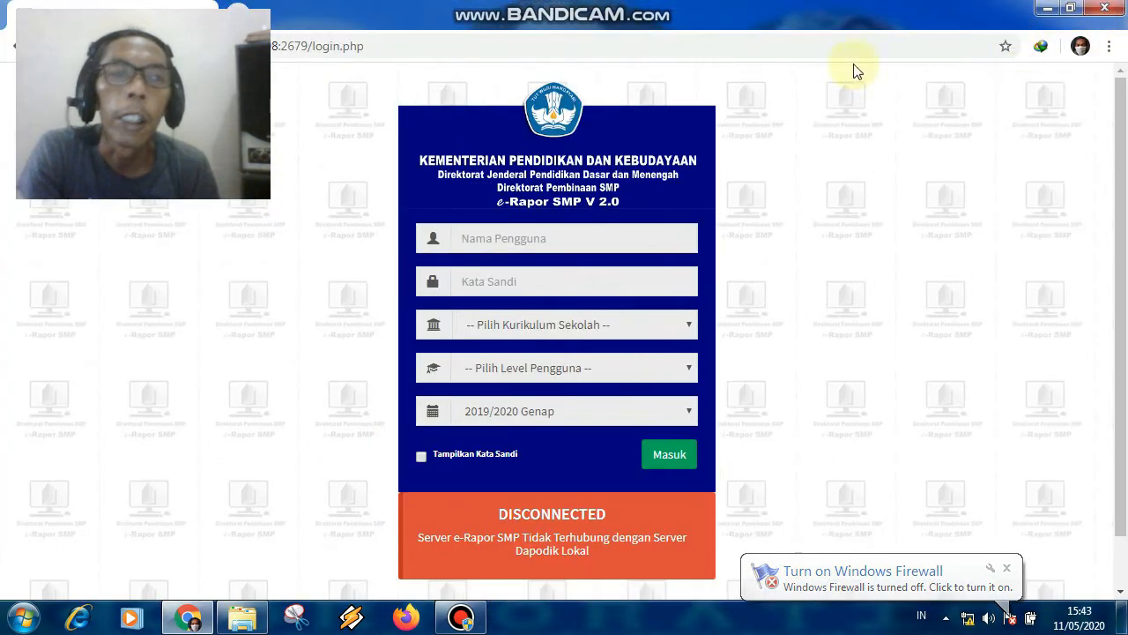
Fill in the teacher's username from the saved suggestions and enter the account password in the Kata Sandi field.
left_click(508, 238)
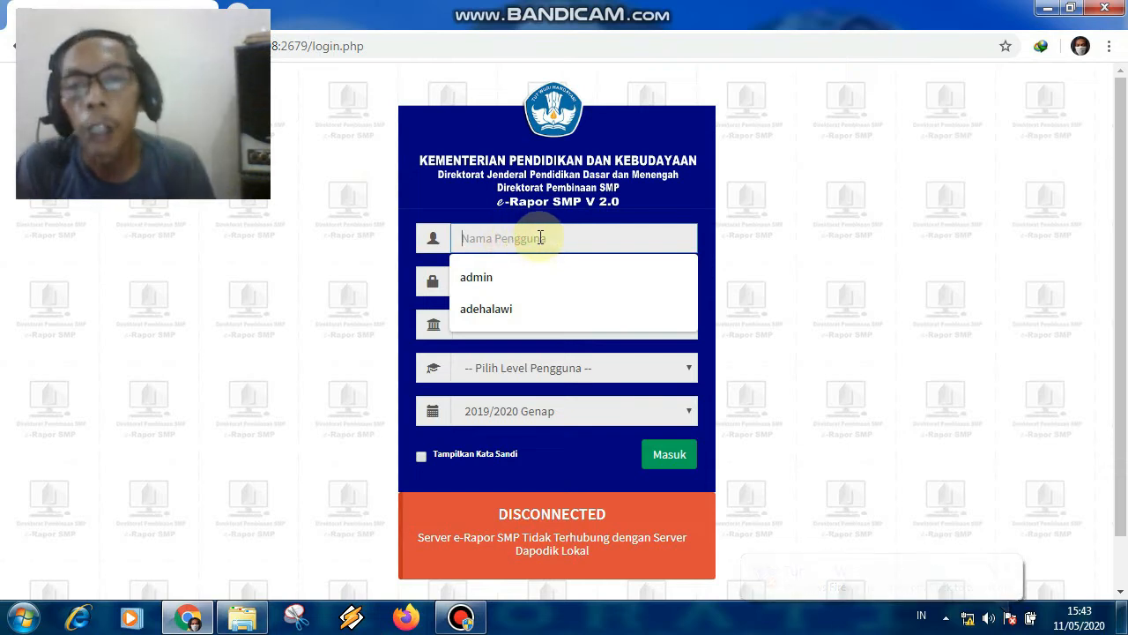
left_click(706, 226)
left_click(628, 238)
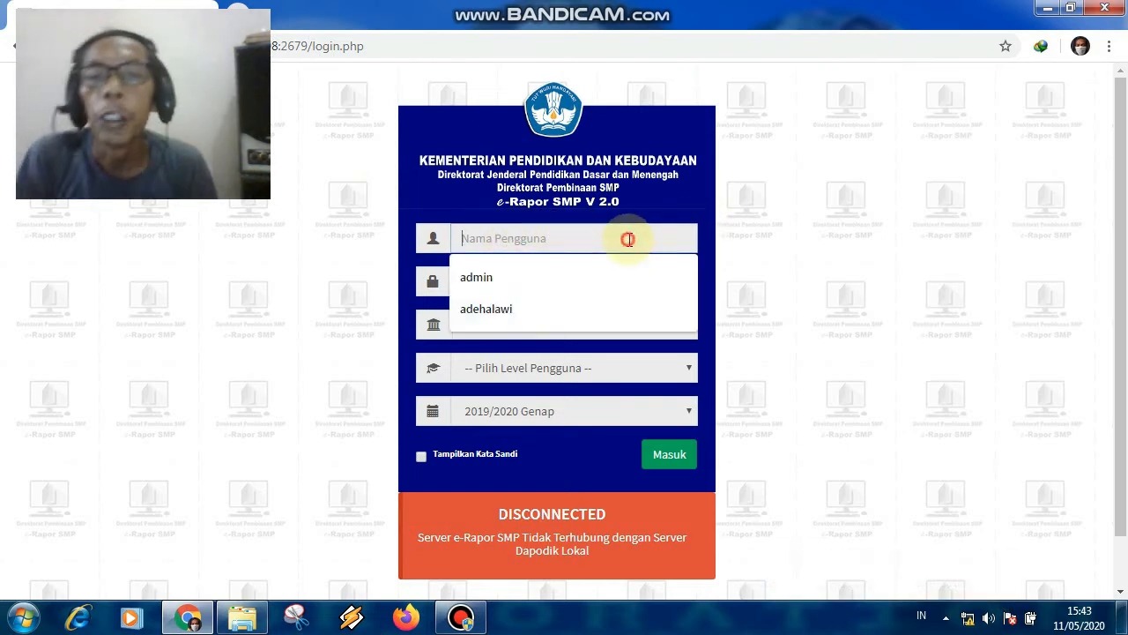
left_click(507, 305)
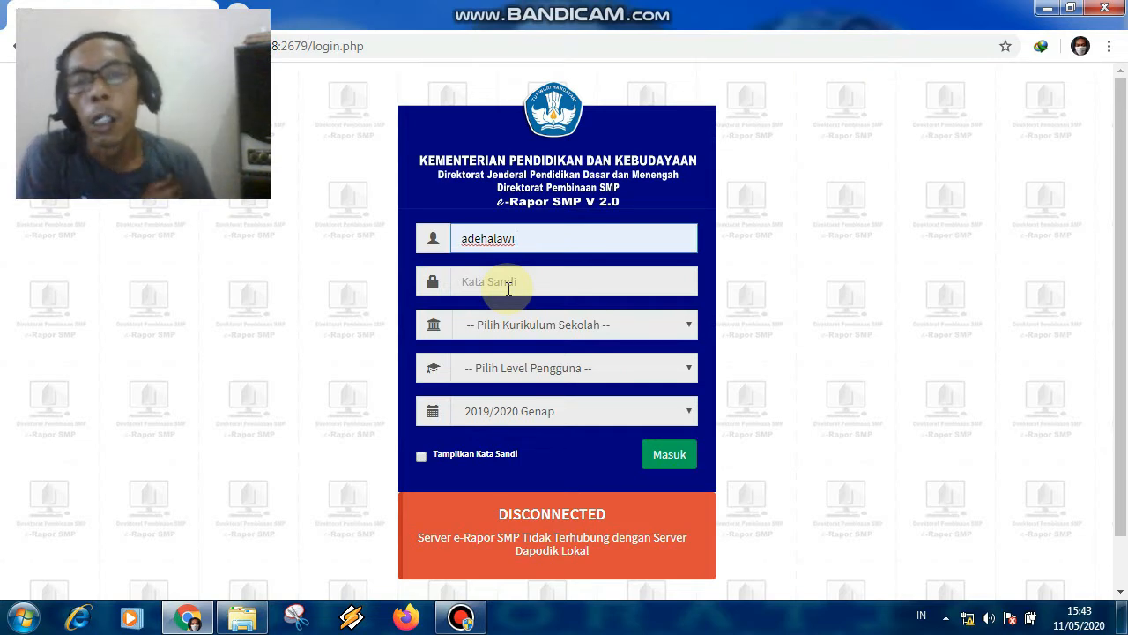
left_click(509, 289)
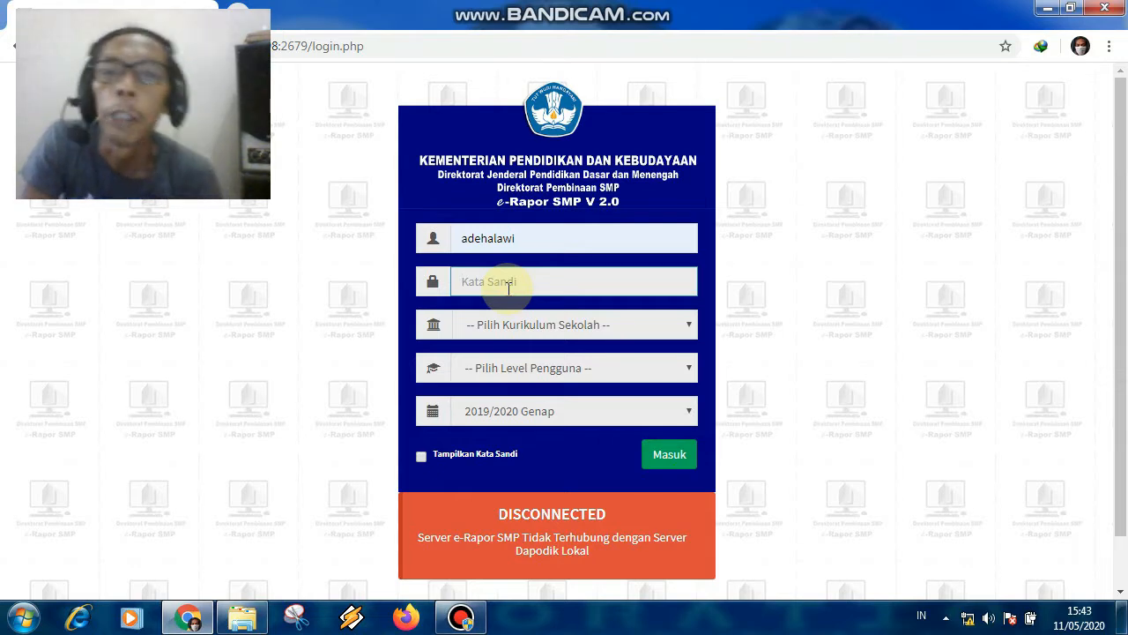
type("***")
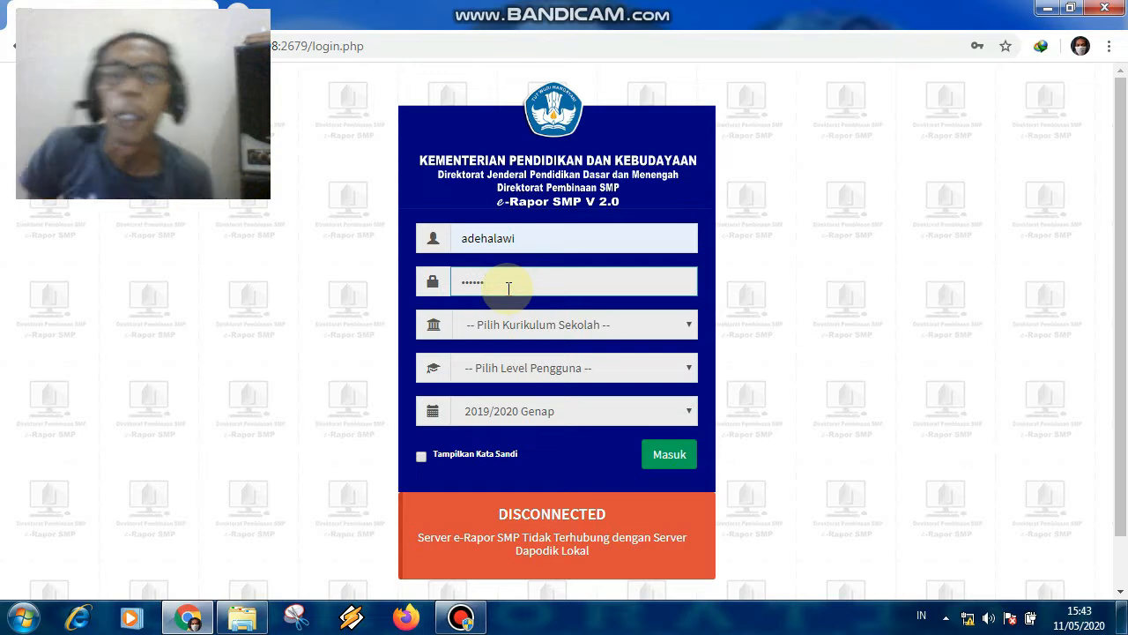
Set the school curriculum to K-2013 Paket and the user level to Guru, and log in to e-Rapor SMP.
left_click(496, 324)
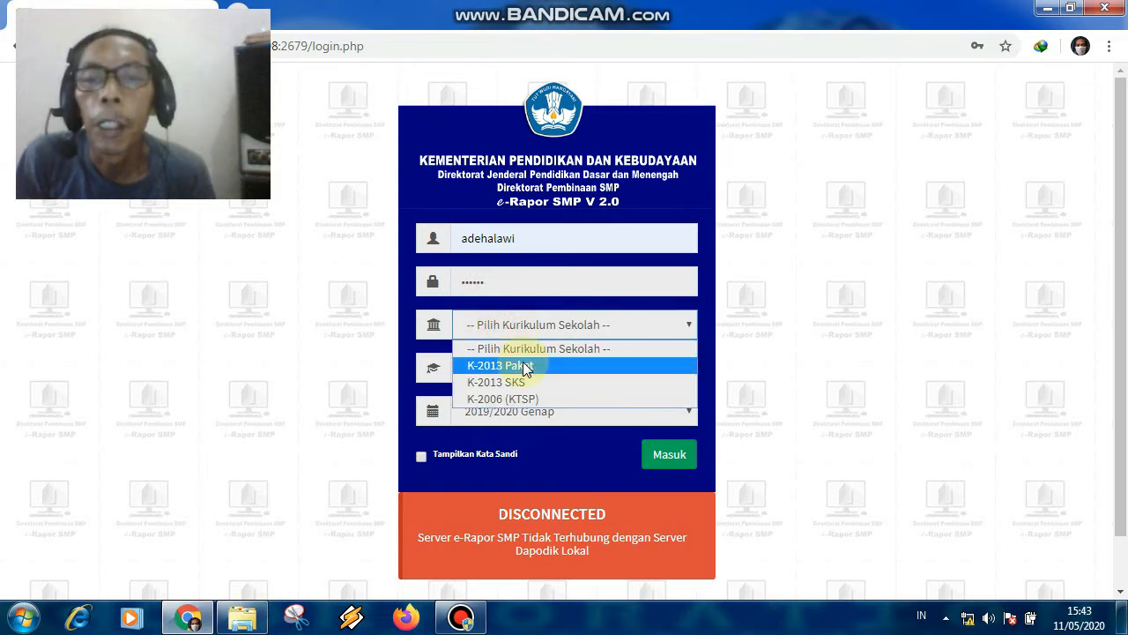
left_click(526, 365)
left_click(527, 369)
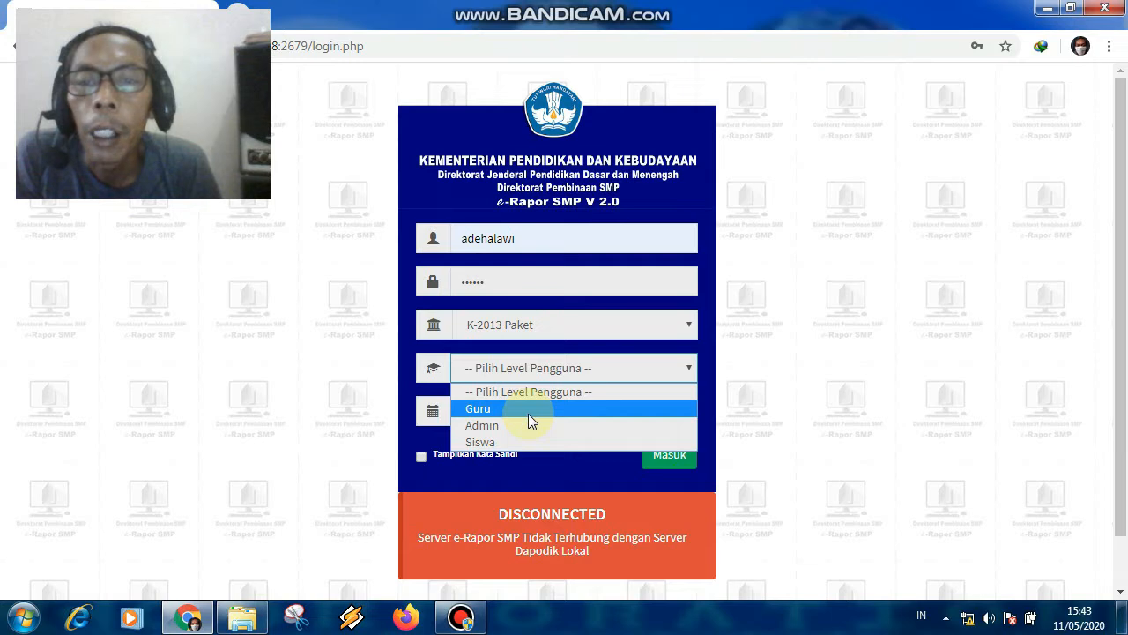
left_click(528, 412)
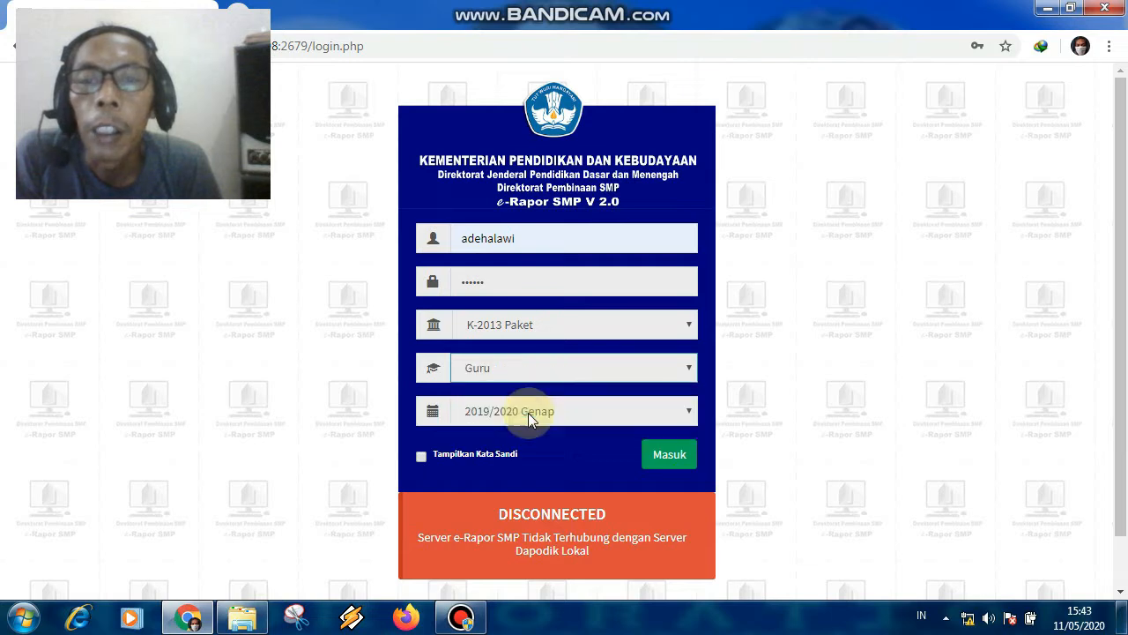
left_click(667, 455)
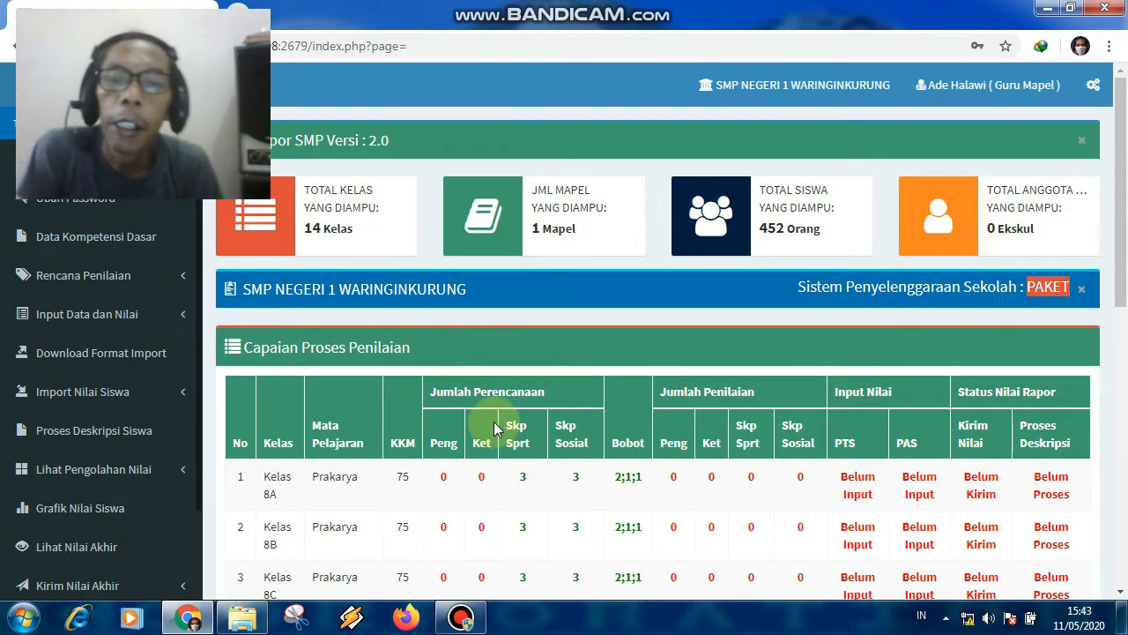
Switch to Windows Explorer, shrink its window and open the Kelas 9A folder in Downloads.
scroll(495, 428, "down", 1)
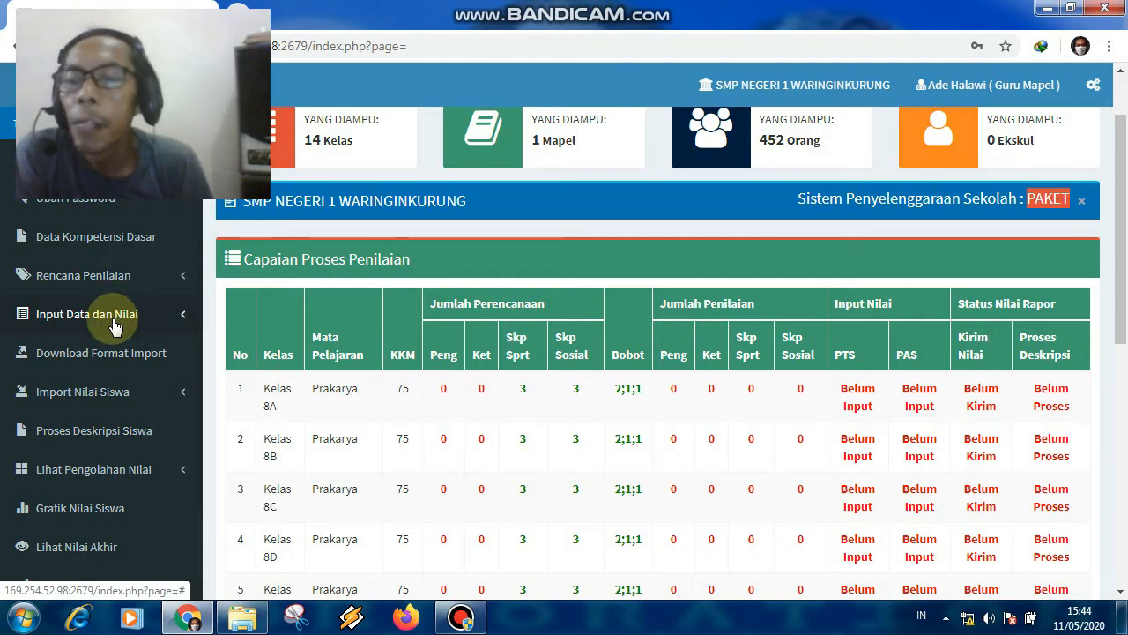
left_click(246, 620)
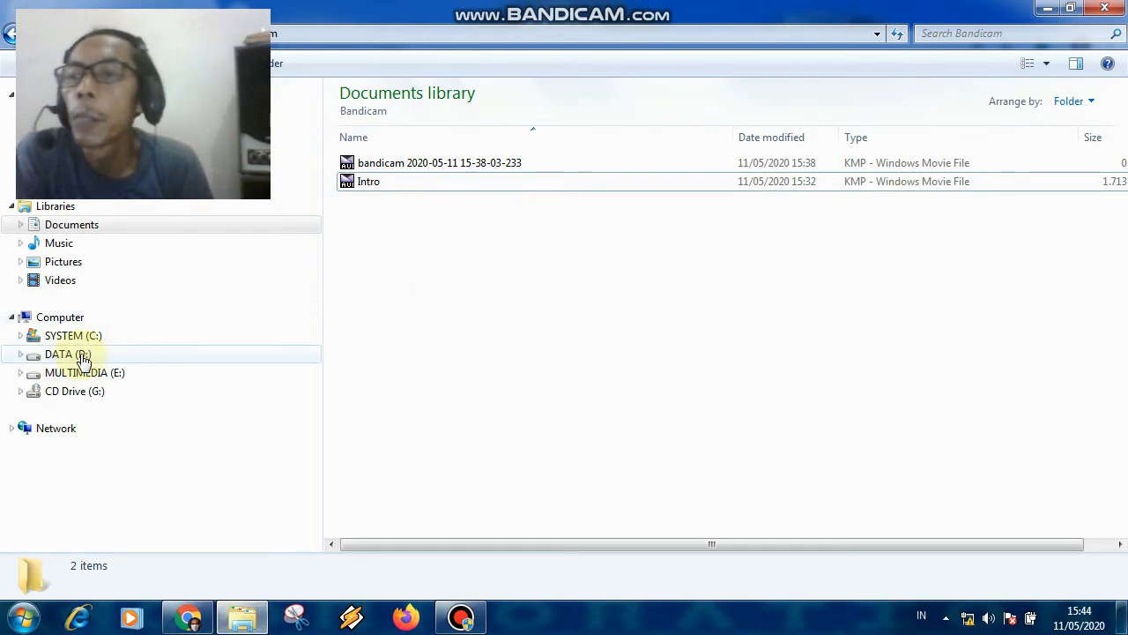
left_click_drag(364, 7, 694, 65)
left_click(407, 193)
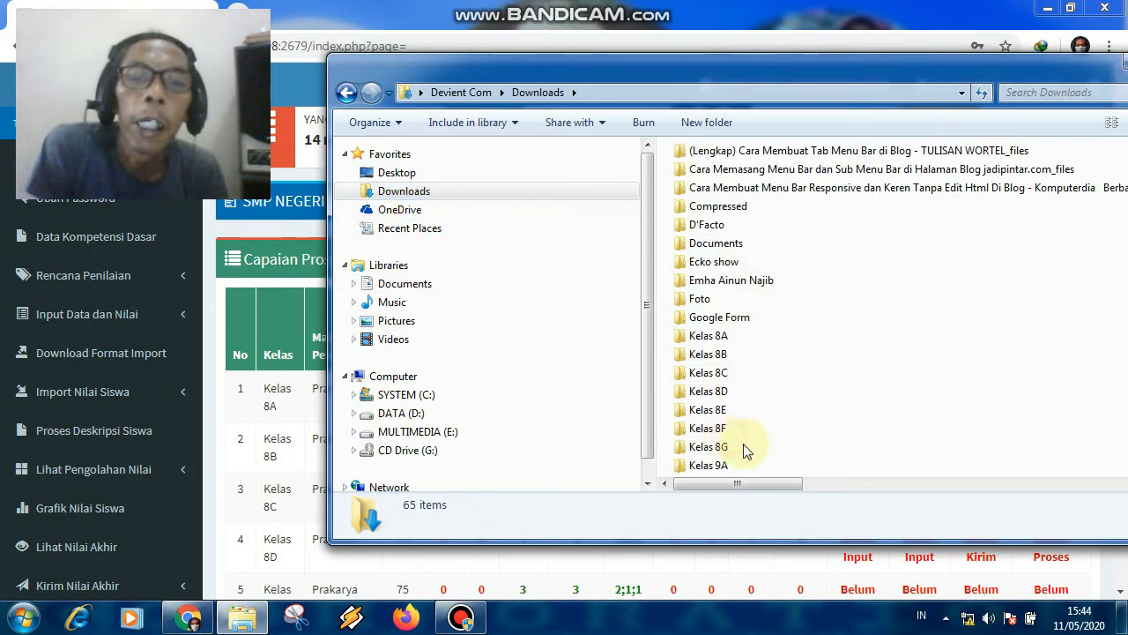
double_click(716, 465)
left_click_drag(990, 69, 671, 70)
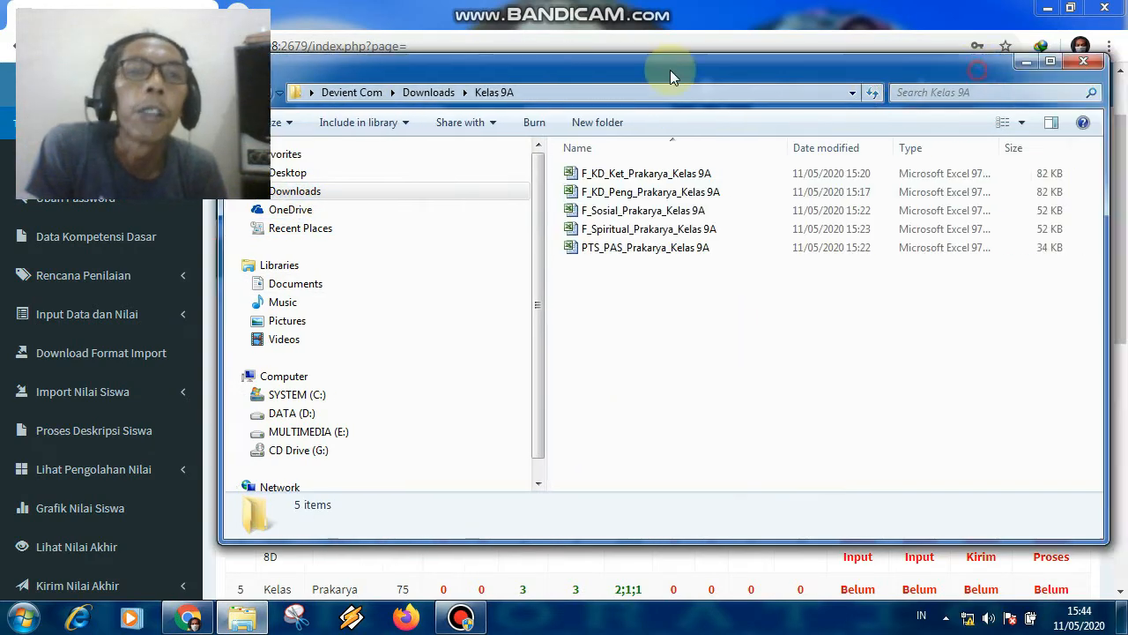
Open F_KD_Ket_Prakarya_Kelas 9A in Excel, review its scores up to the header, and close it to return to the e-Rapor dashboard.
left_click(435, 174)
double_click(434, 174)
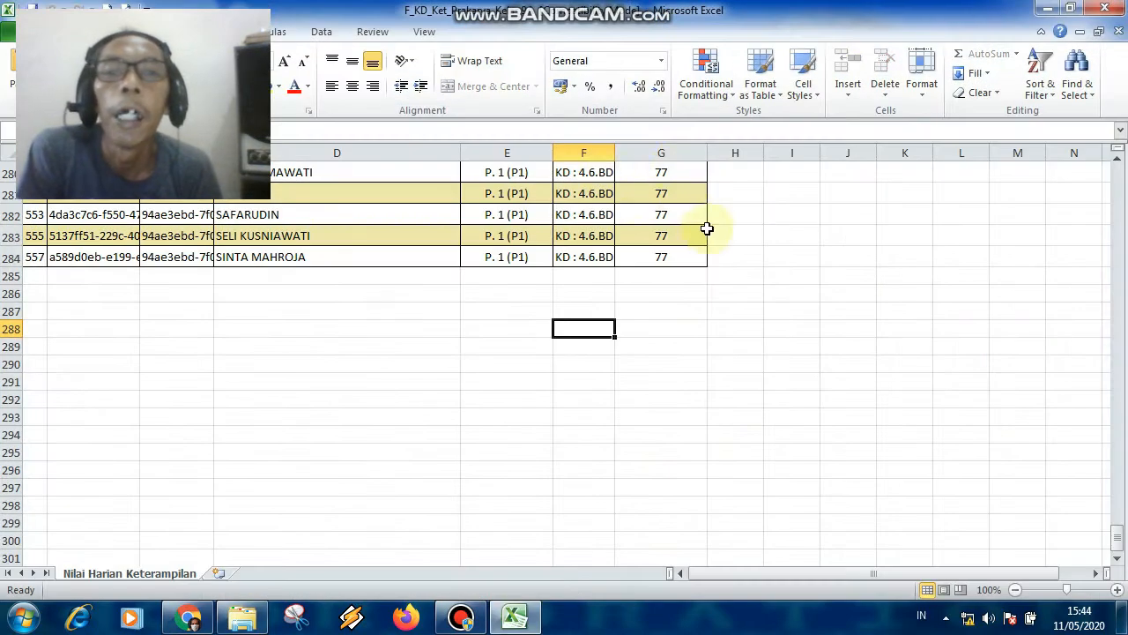
scroll(675, 295, "up", 20)
scroll(675, 294, "up", 1)
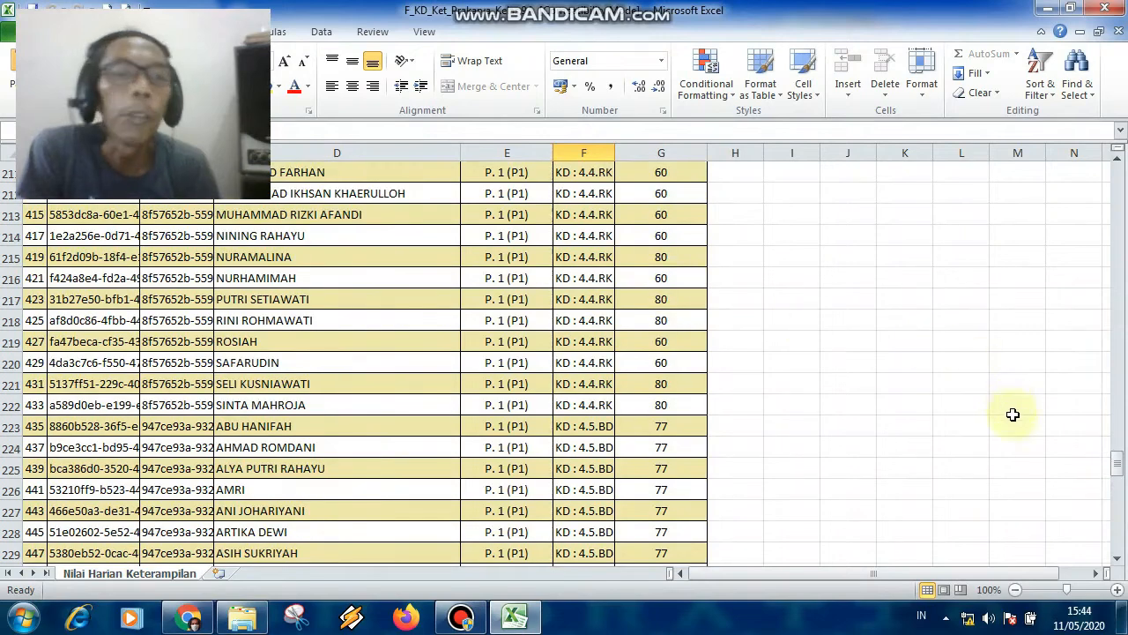
left_click_drag(1117, 469, 1116, 175)
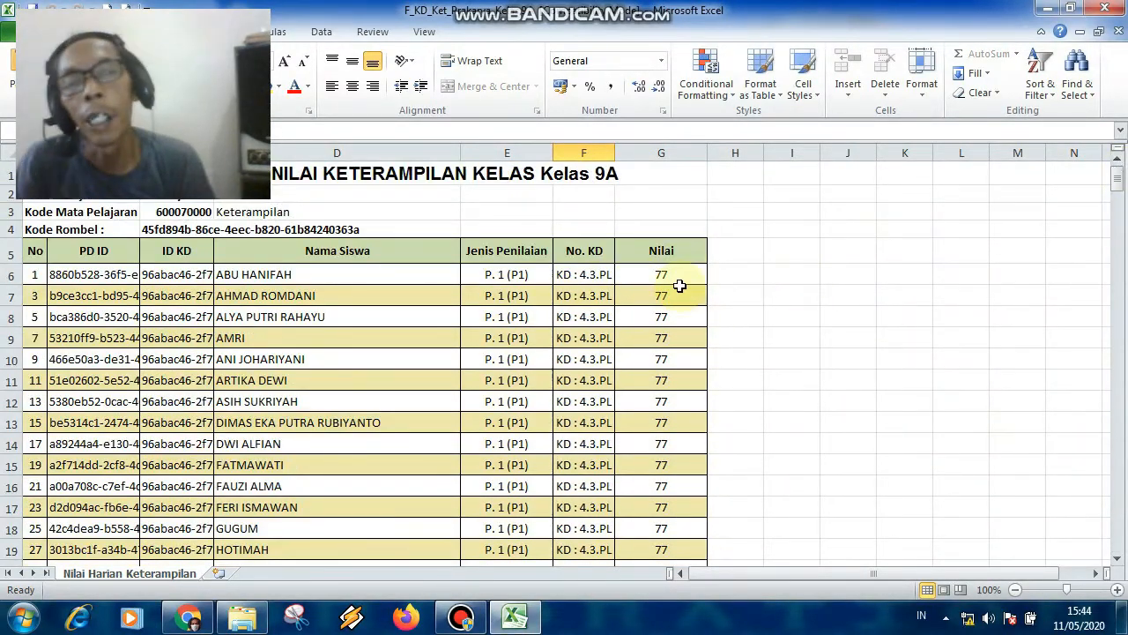
left_click(735, 297)
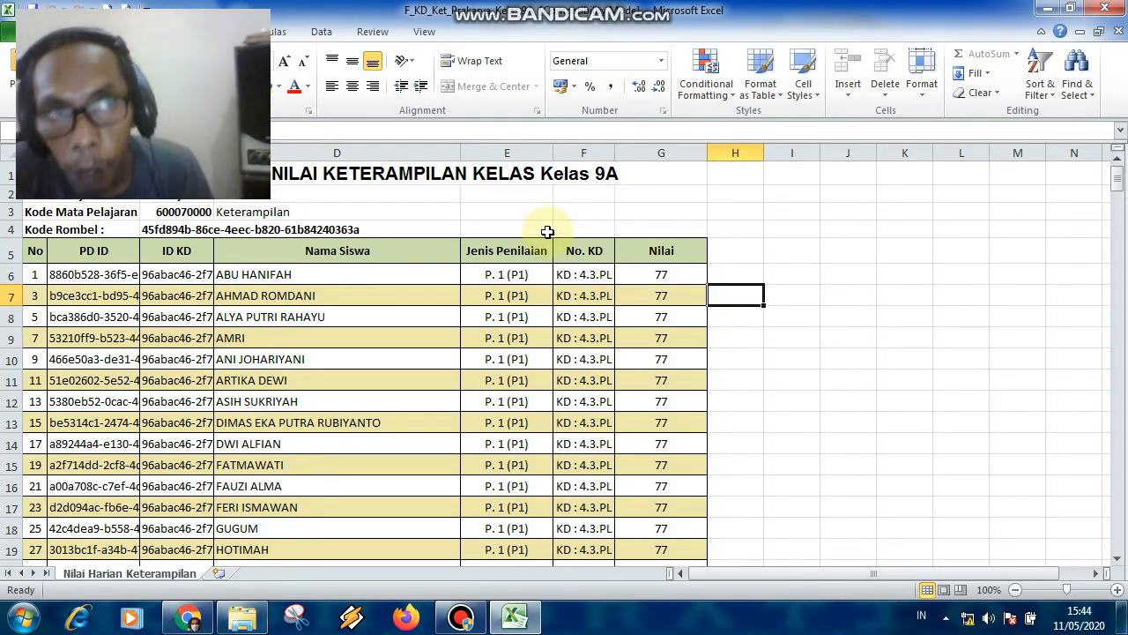
left_click(1103, 8)
left_click(816, 62)
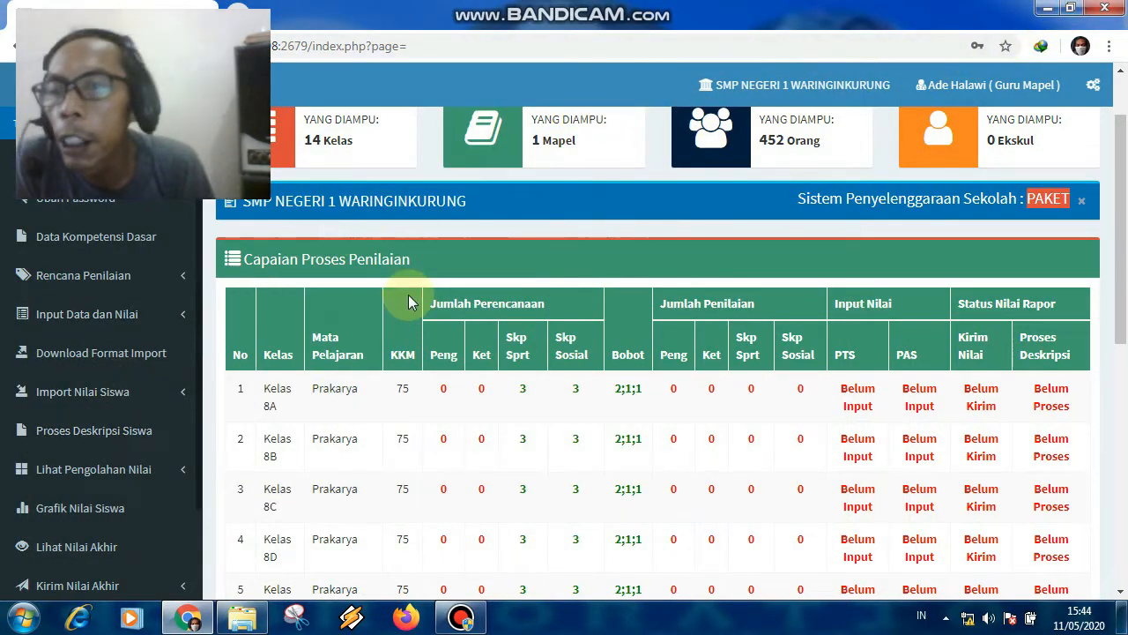
On the Import Nilai Pengetahuan page, choose F_KD_Peng_Prakarya_Kelas 9A from the Kelas 9A folder in Downloads as the score file.
left_click(80, 402)
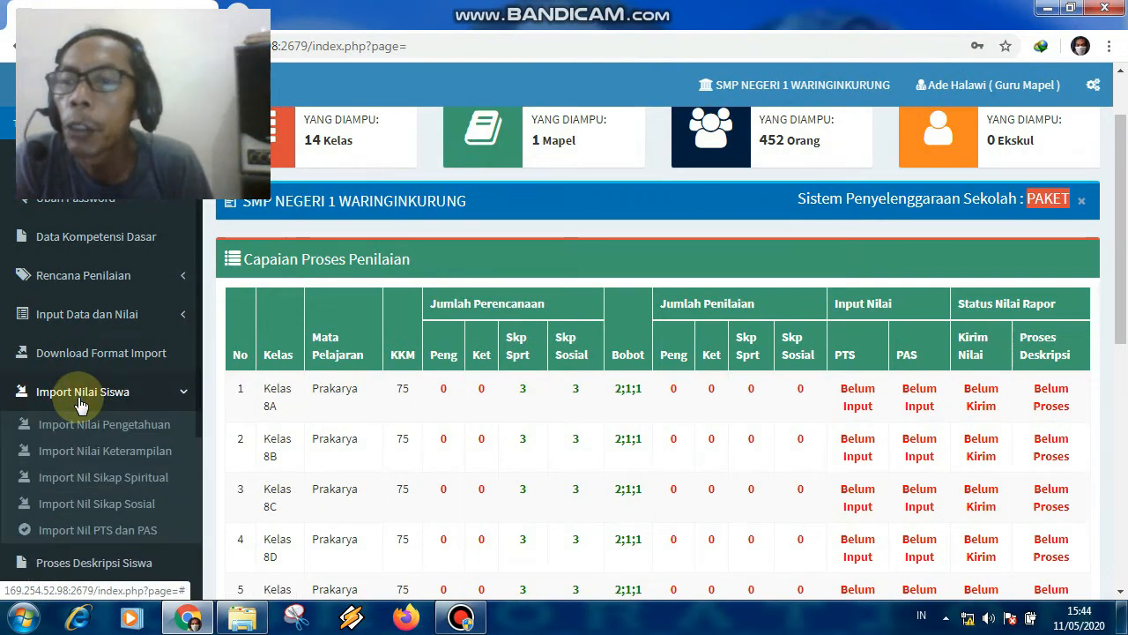
left_click(78, 430)
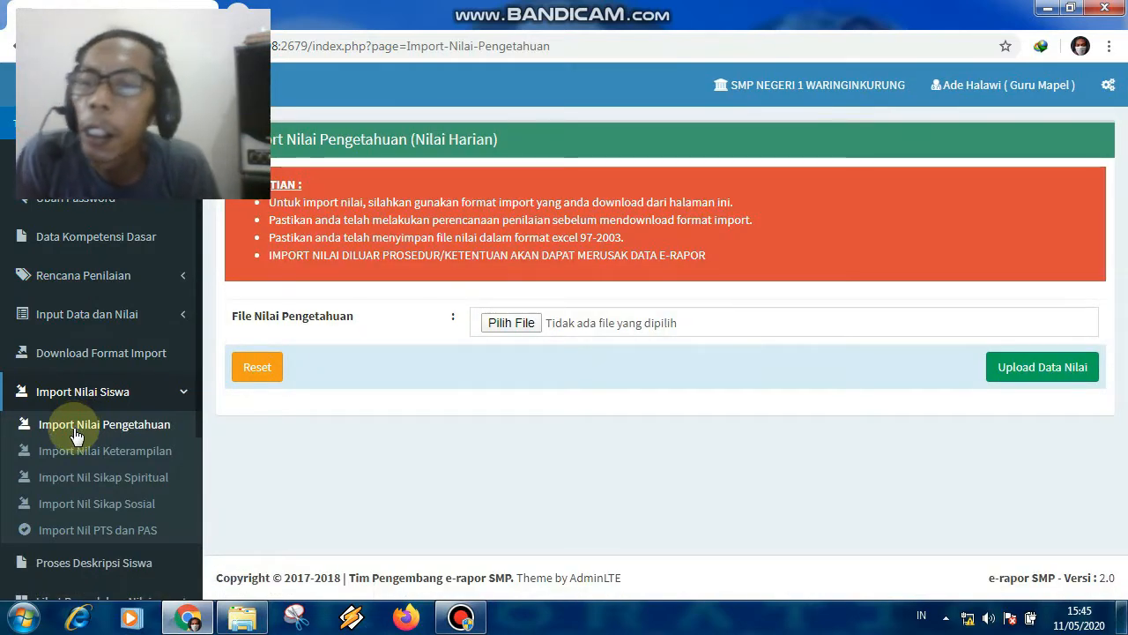
left_click(499, 328)
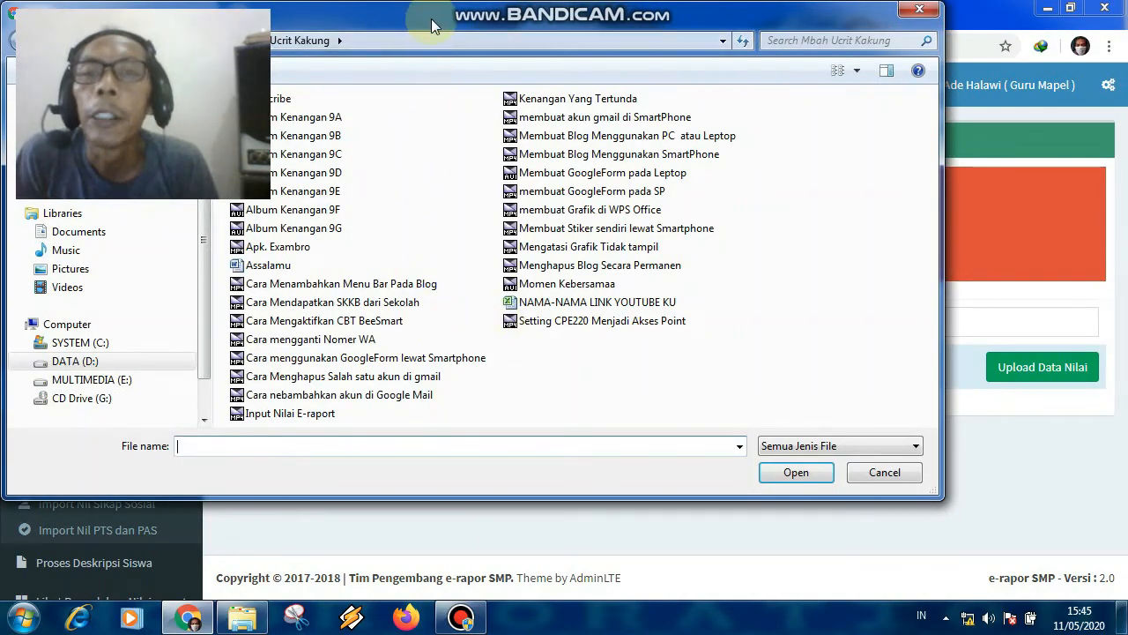
left_click_drag(431, 19, 614, 31)
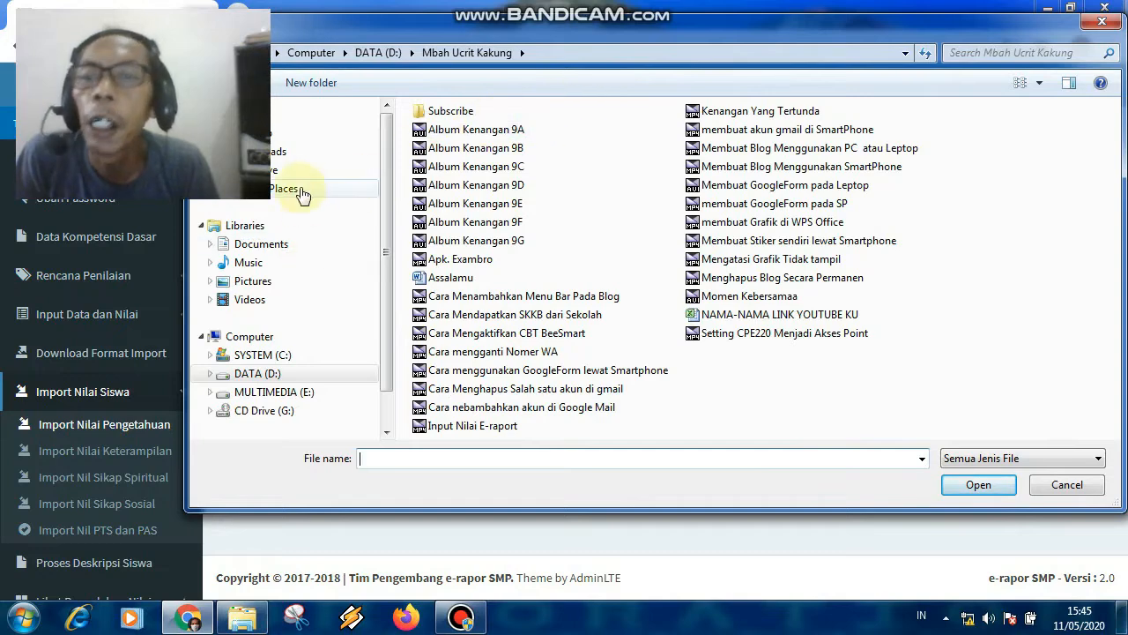
left_click(280, 152)
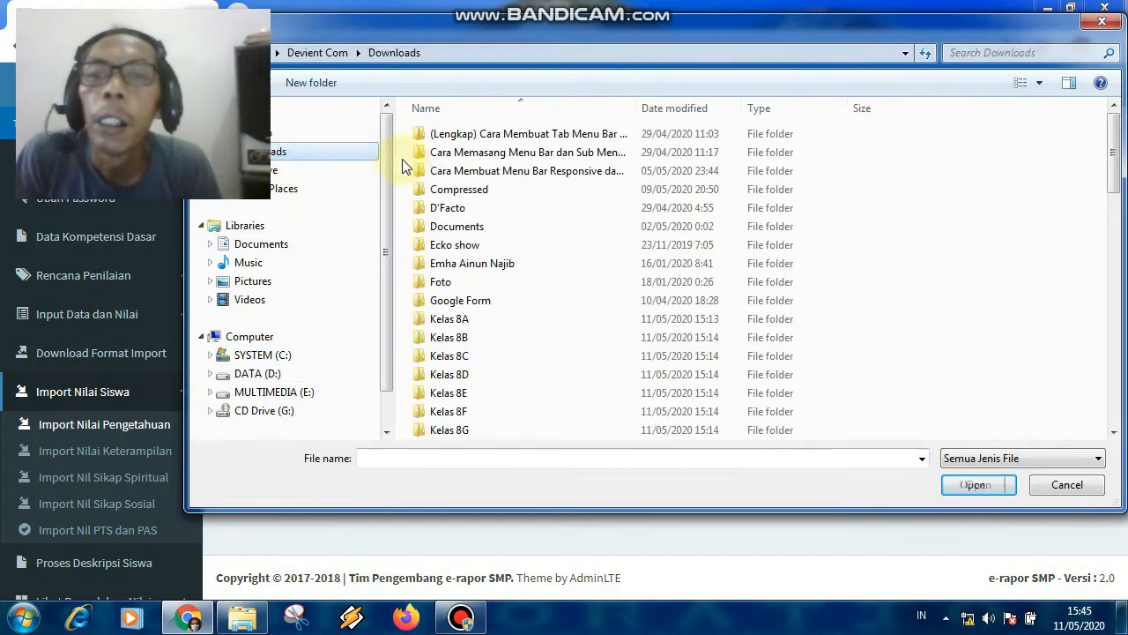
left_click(487, 414)
scroll(487, 415, "down", 1)
double_click(462, 394)
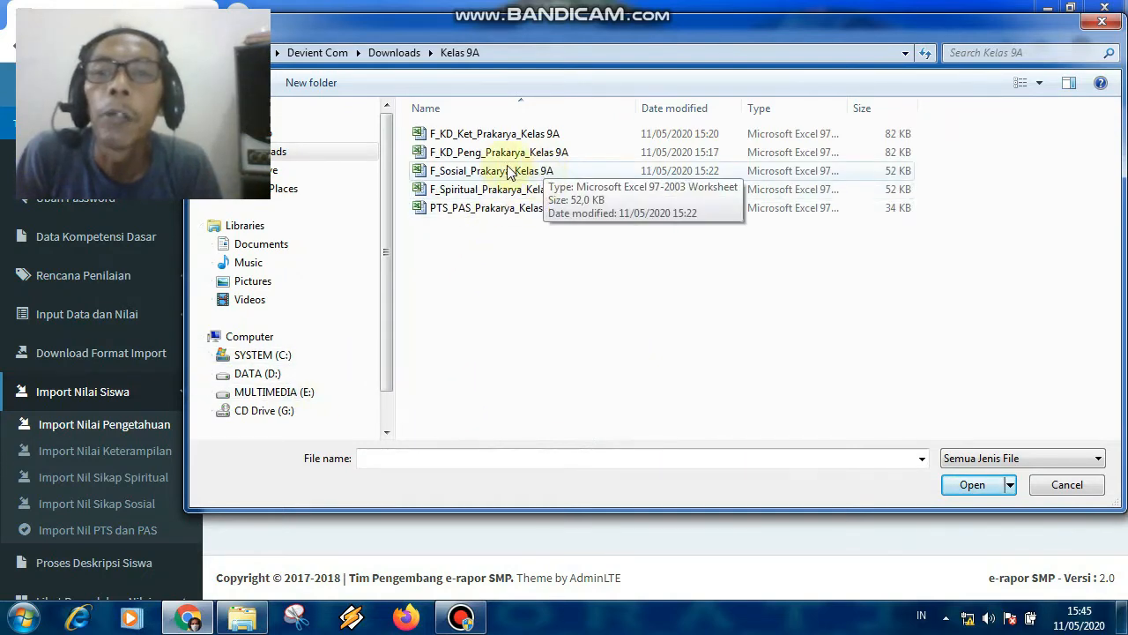
left_click(460, 151)
left_click(969, 485)
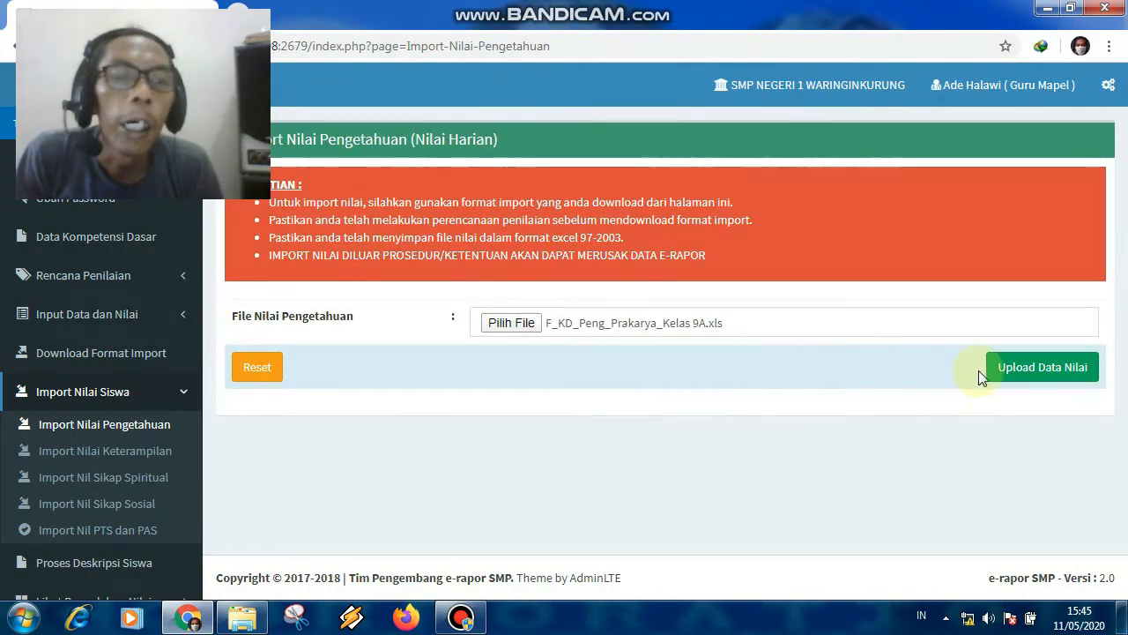
Upload the knowledge score file and save the loaded scores to e-Rapor.
left_click(1020, 377)
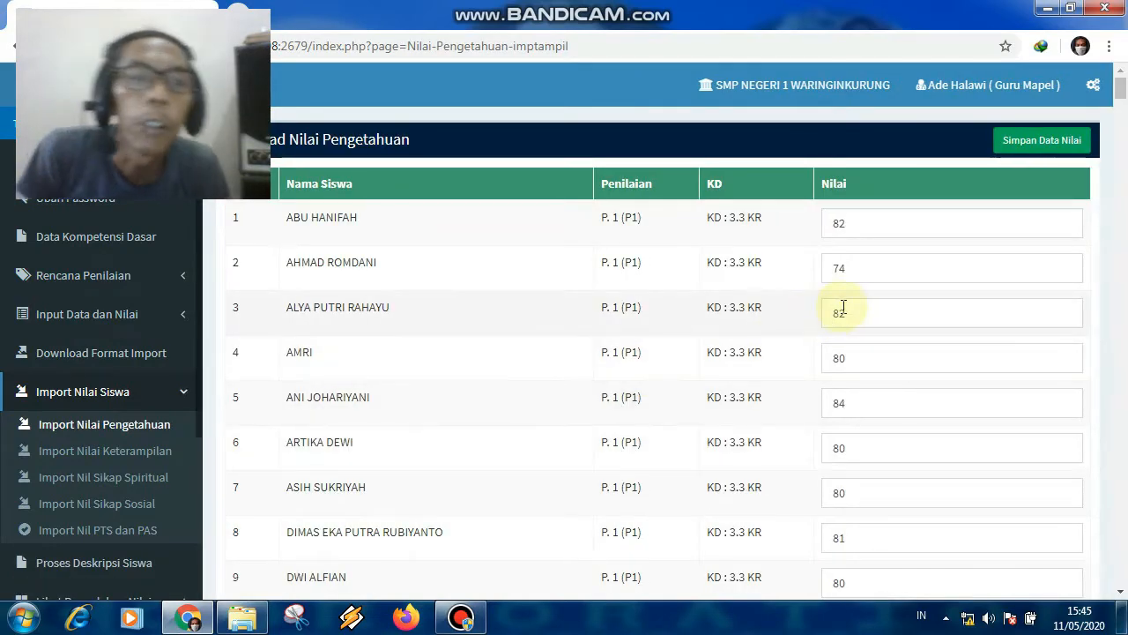
left_click(1035, 142)
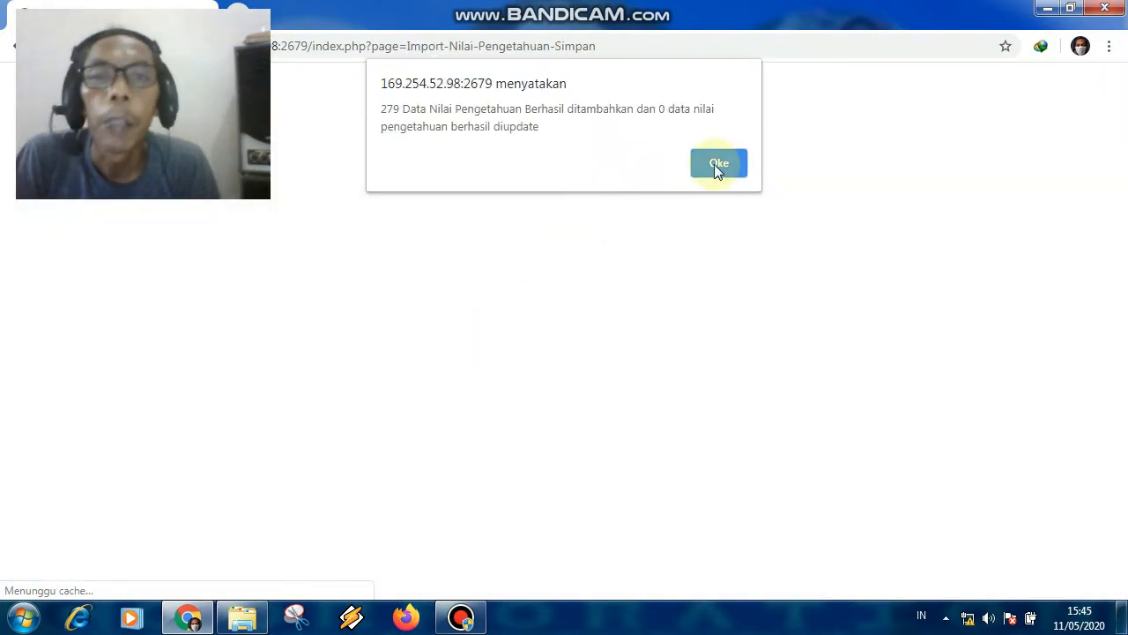
left_click(717, 164)
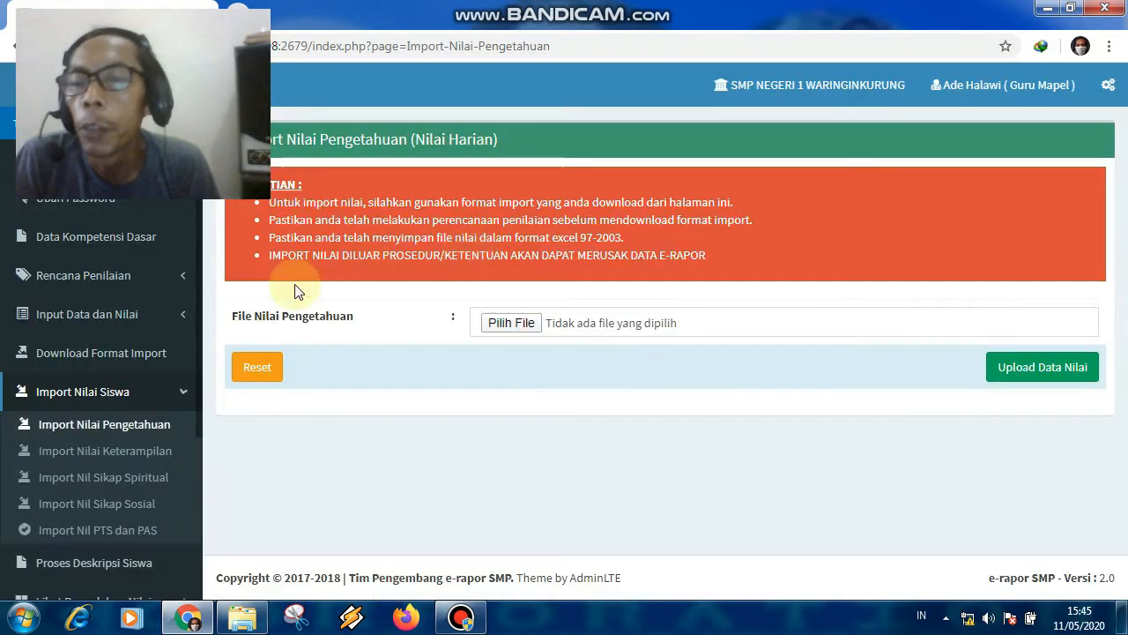
On the Import Nilai Keterampilan page, choose F_KD_Ket_Prakarya_Kelas 9A from the Kelas 9A folder and upload its scores.
left_click(147, 460)
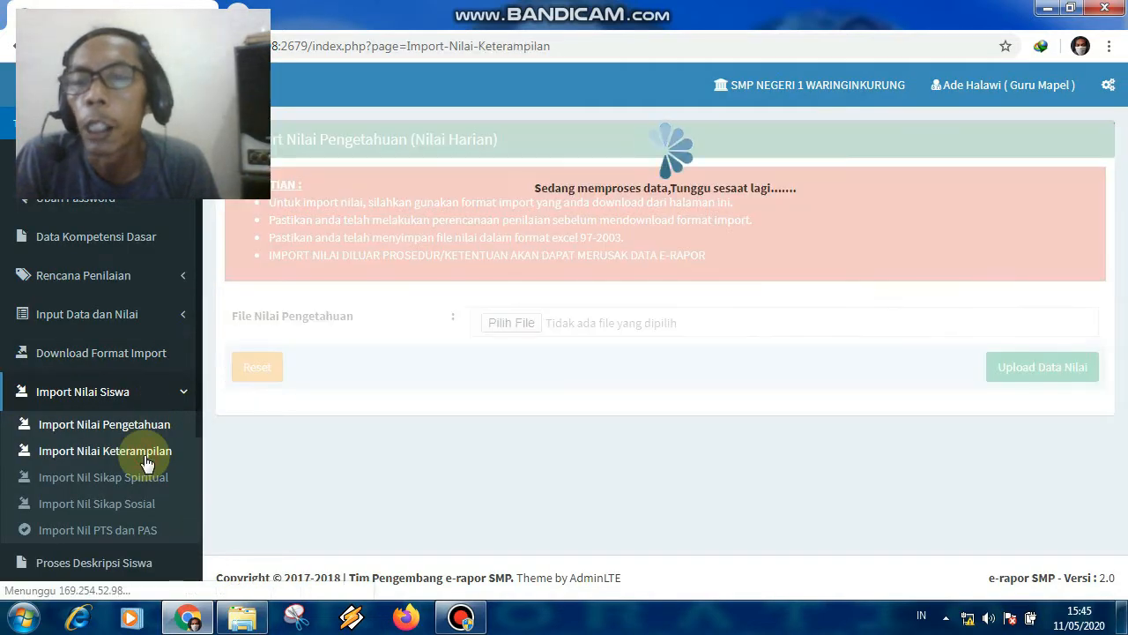
left_click(505, 324)
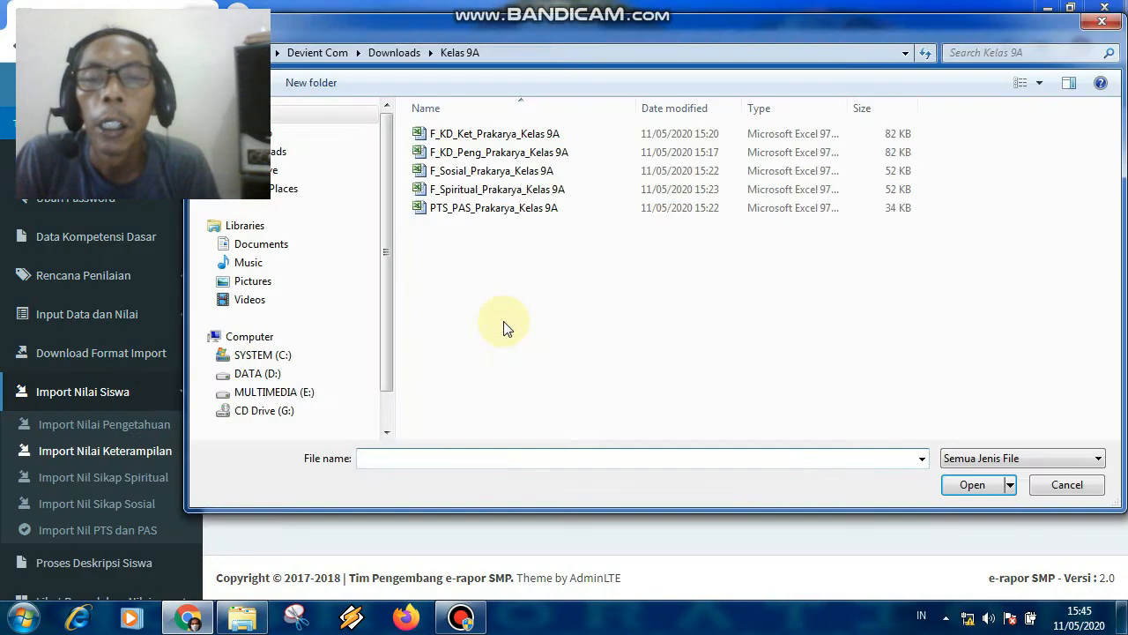
left_click(482, 134)
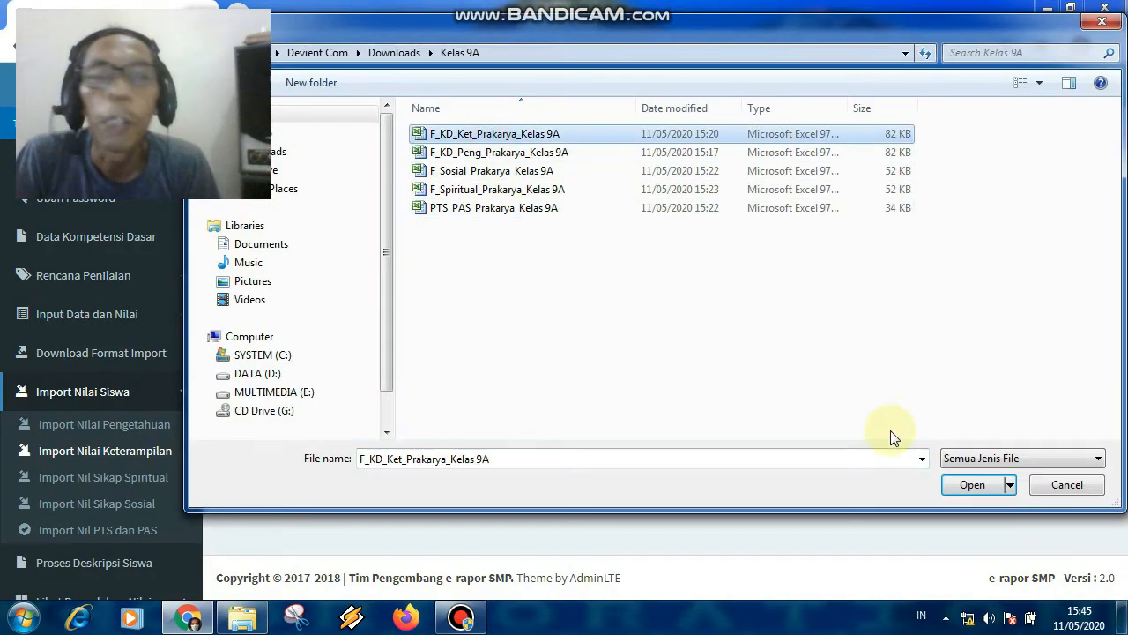
left_click(969, 492)
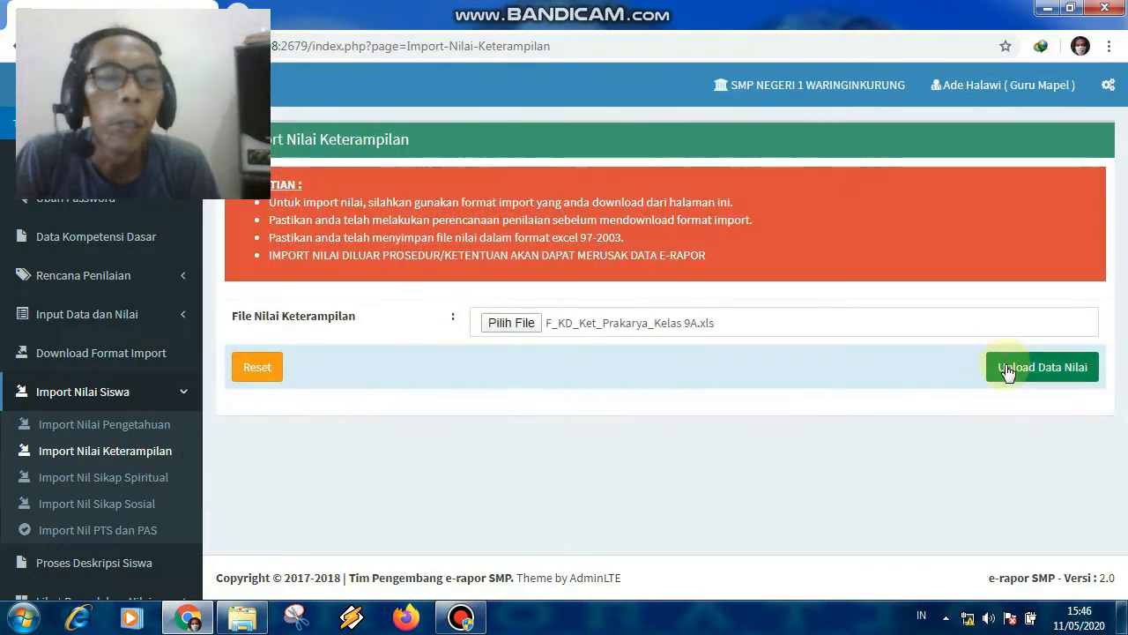
left_click(1007, 370)
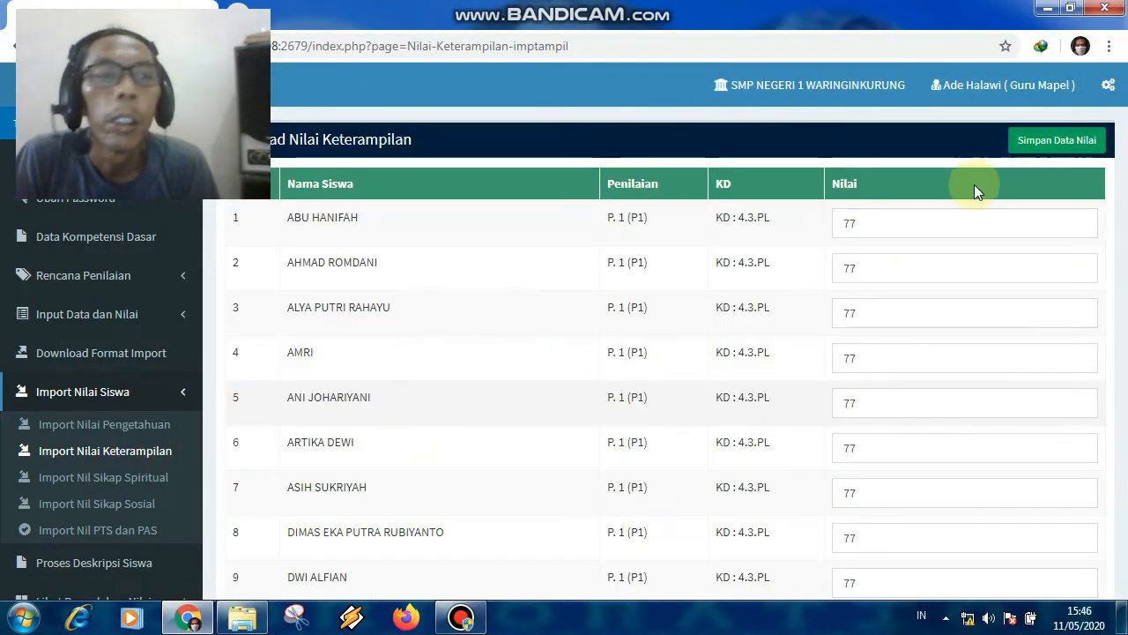
Save the loaded Keterampilan scores to e-Rapor.
left_click(1002, 141)
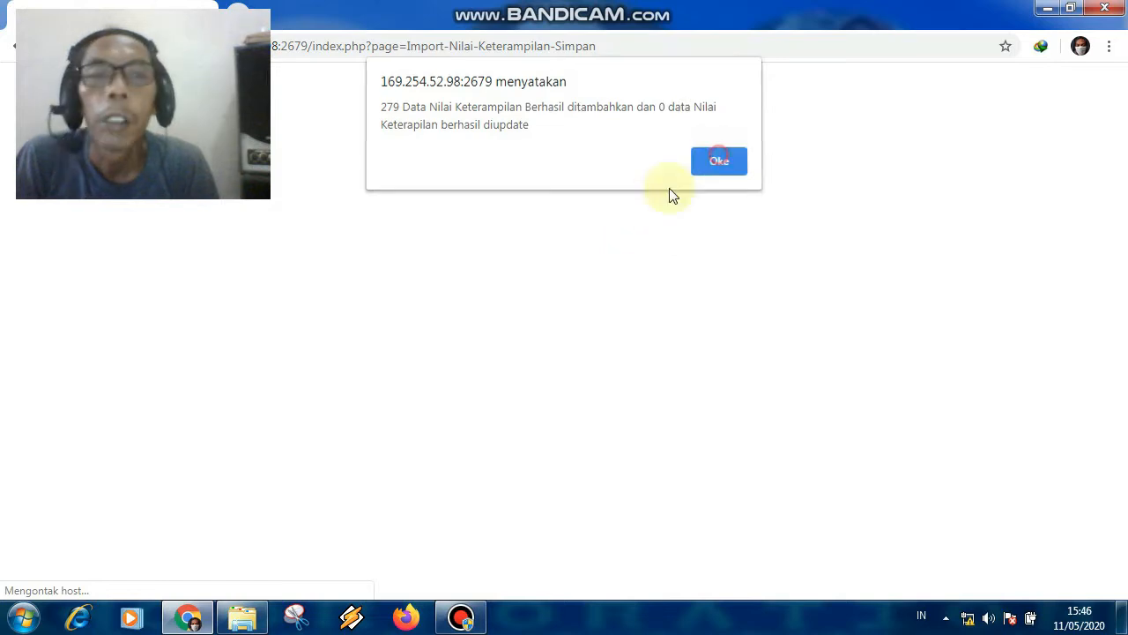
left_click(710, 164)
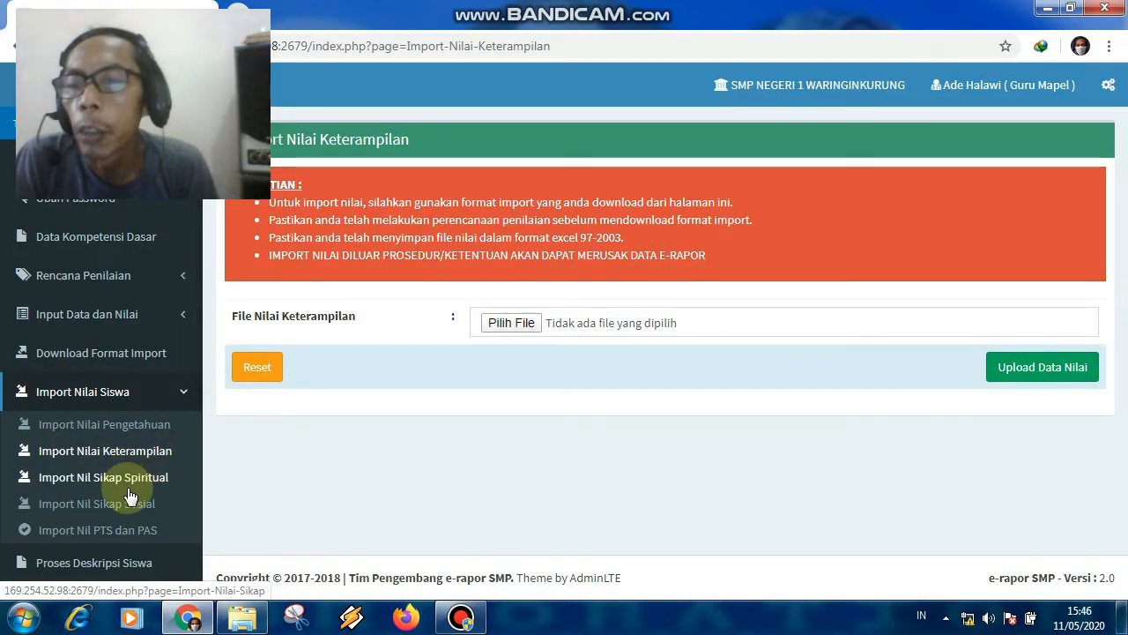
Import F_Spiritual_Prakarya_Kelas 9A from the Kelas 9A folder as the Sikap Spiritual score file and save the loaded scores.
left_click(128, 490)
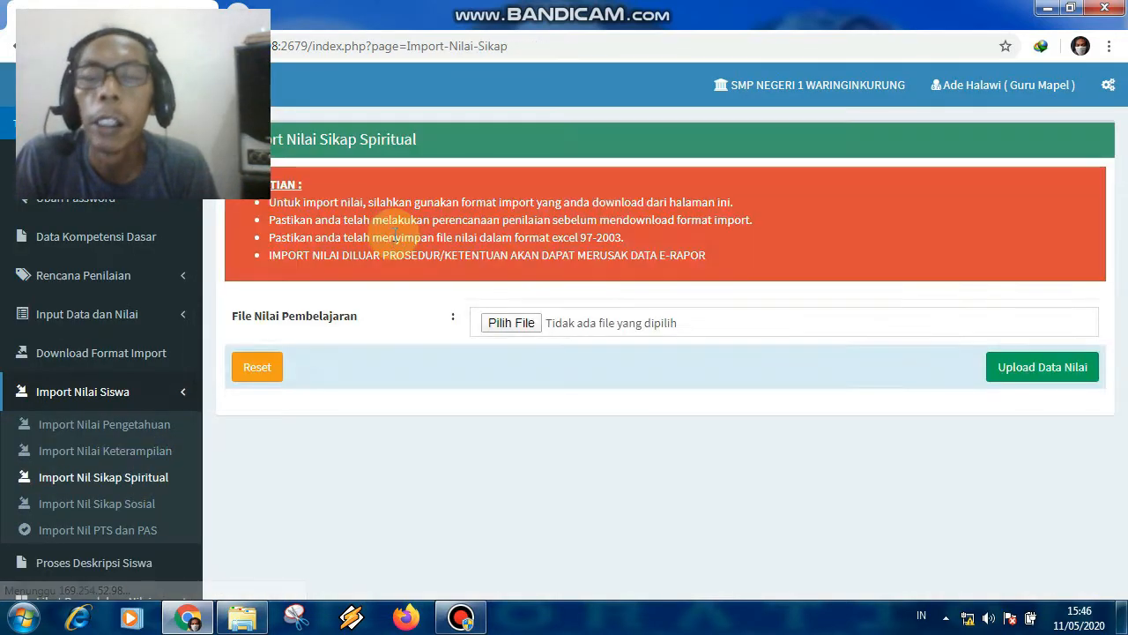
left_click(499, 323)
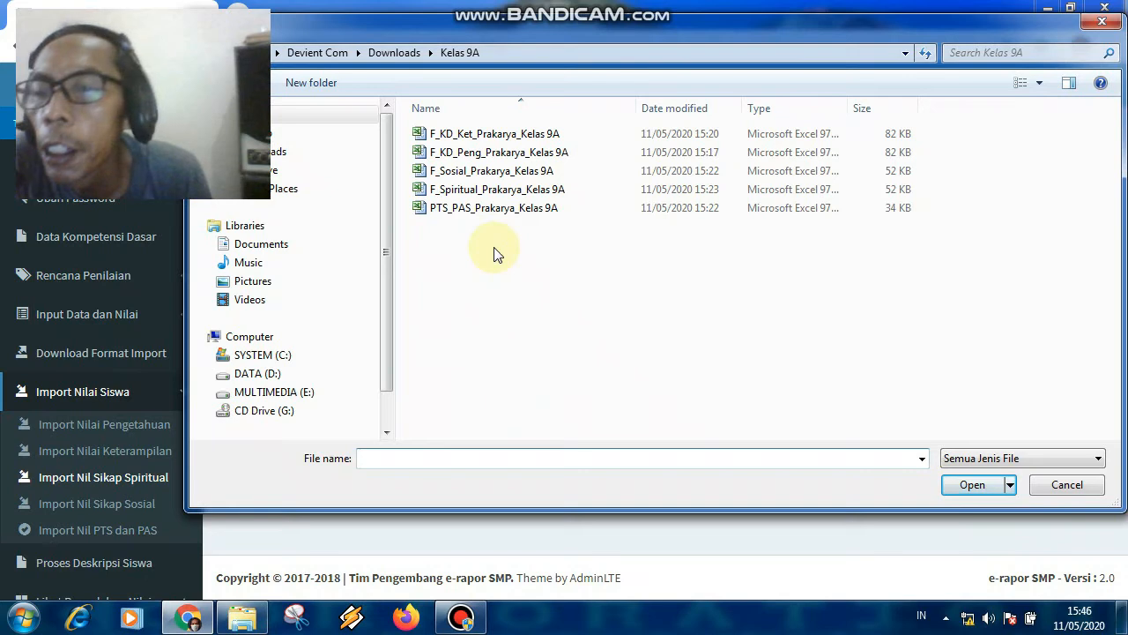
left_click(499, 189)
left_click(959, 490)
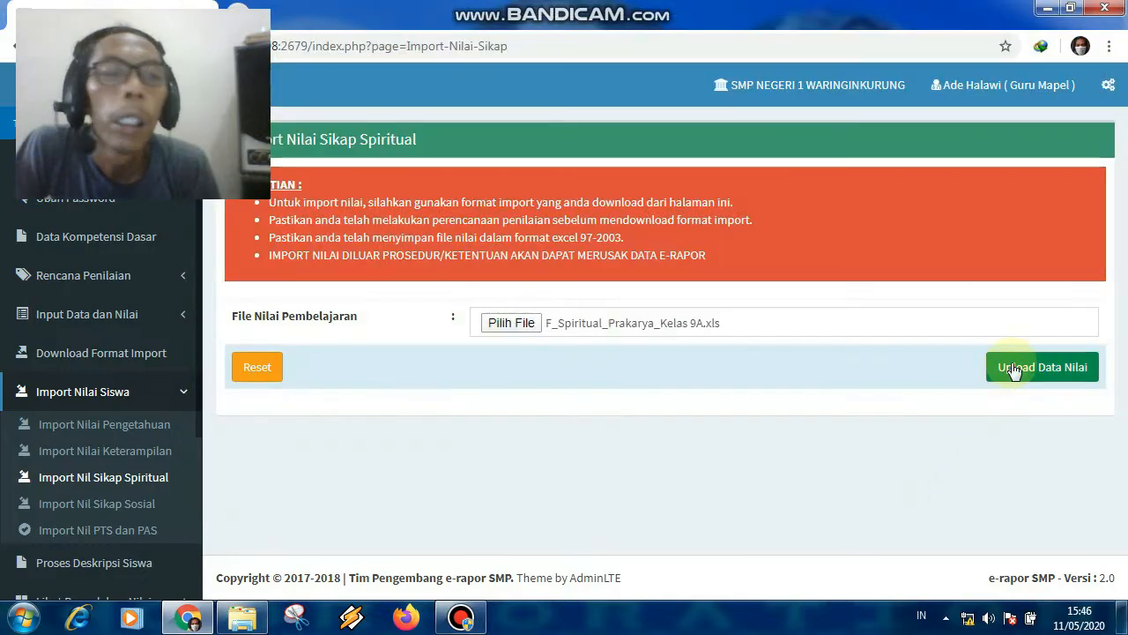
left_click(1012, 368)
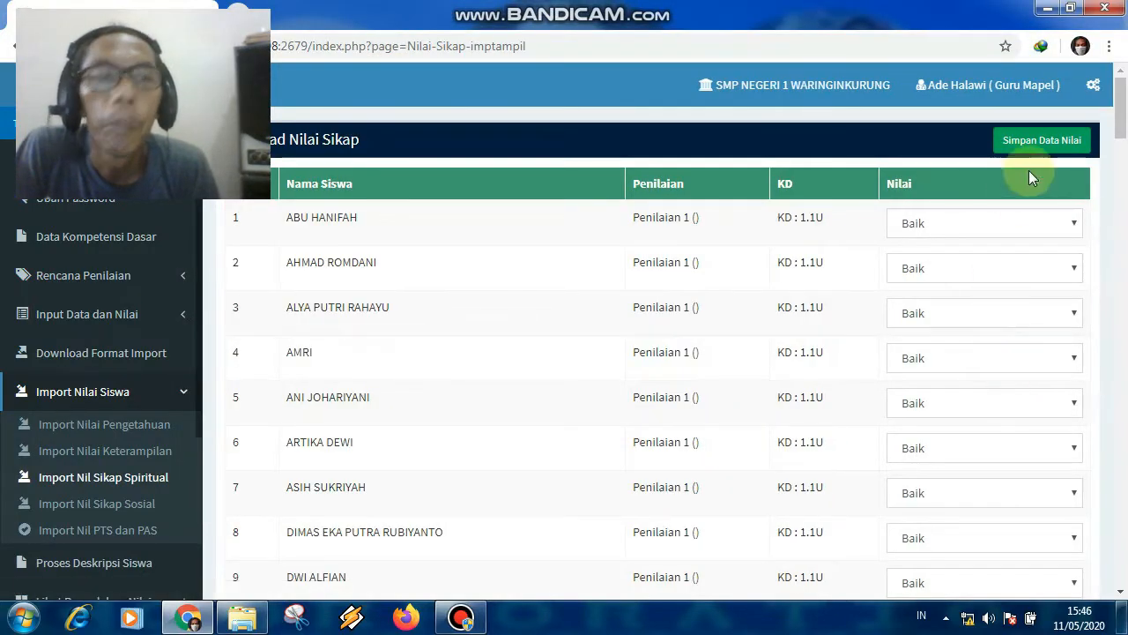
left_click(1033, 157)
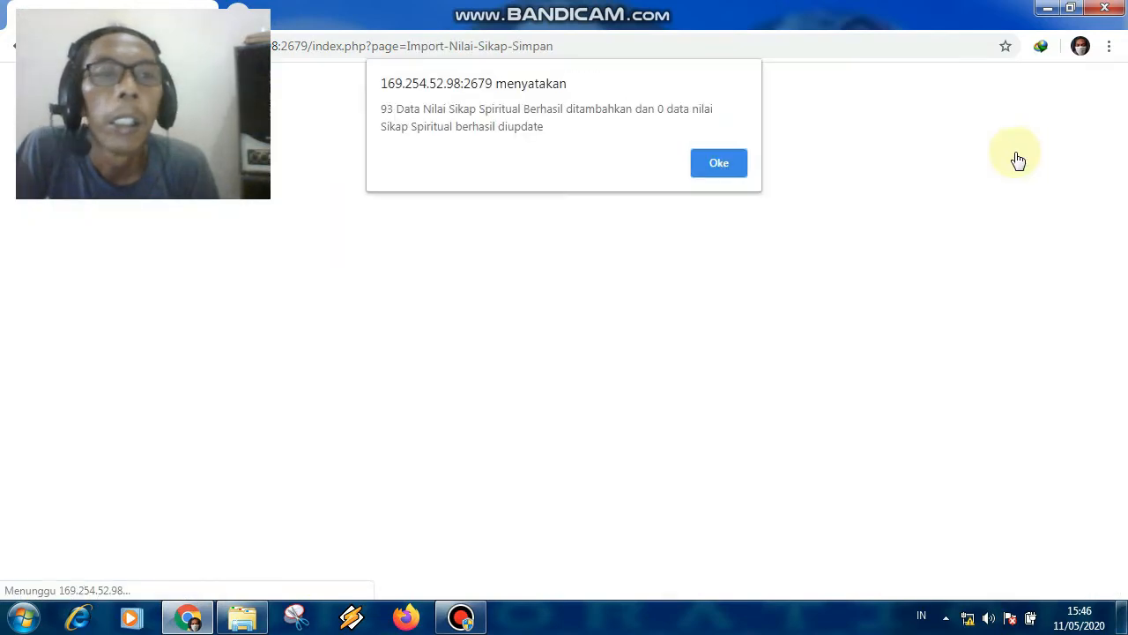
left_click(735, 166)
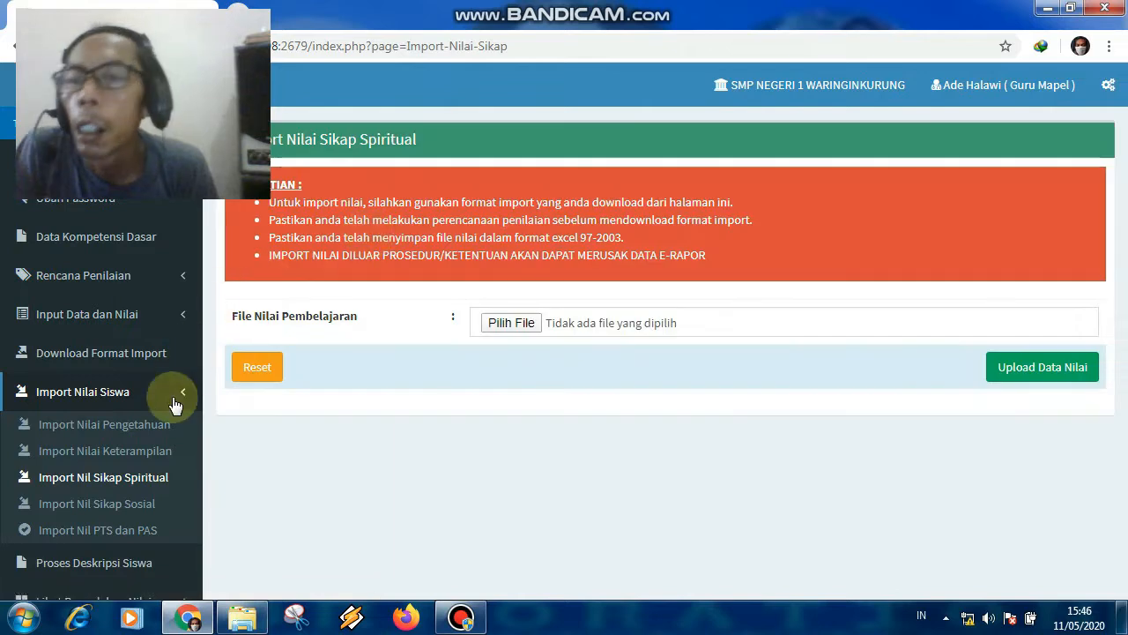
Import F_Sosial_Prakarya_Kelas 9A from the Kelas 9A folder as the Sikap Sosial score file and save the loaded scores.
left_click(136, 500)
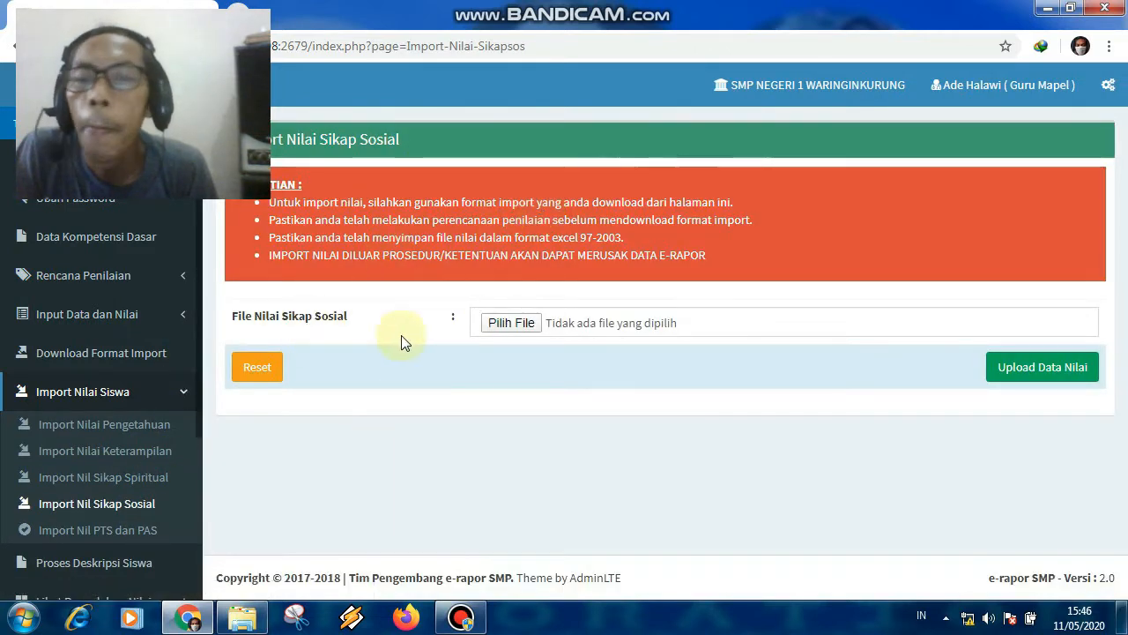
left_click(507, 325)
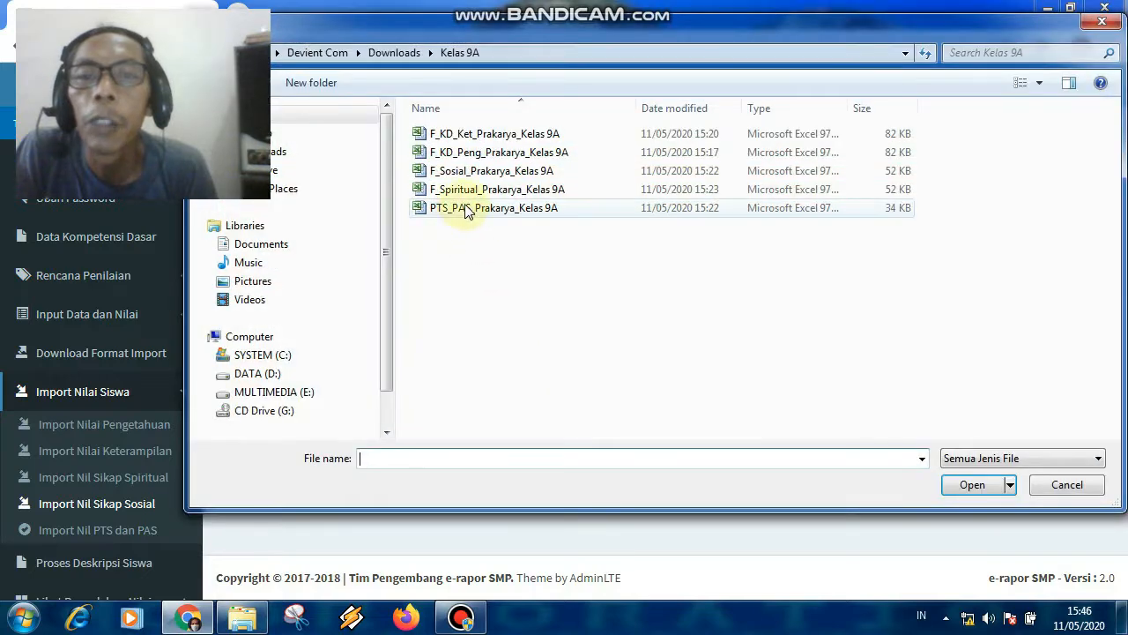
left_click(482, 176)
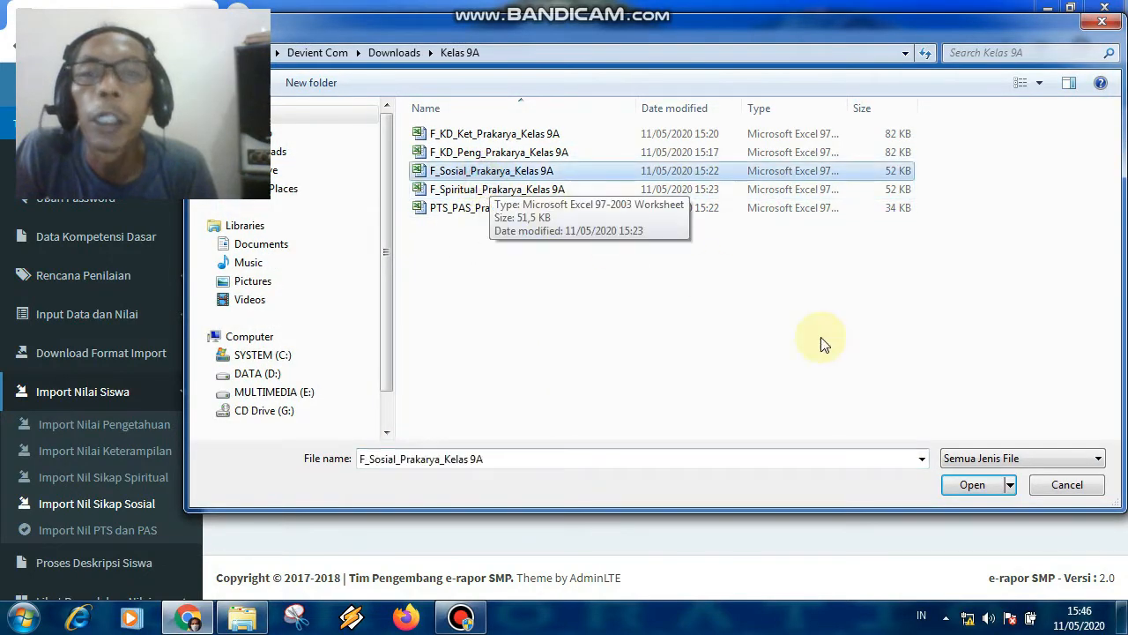
left_click(965, 485)
left_click(1009, 366)
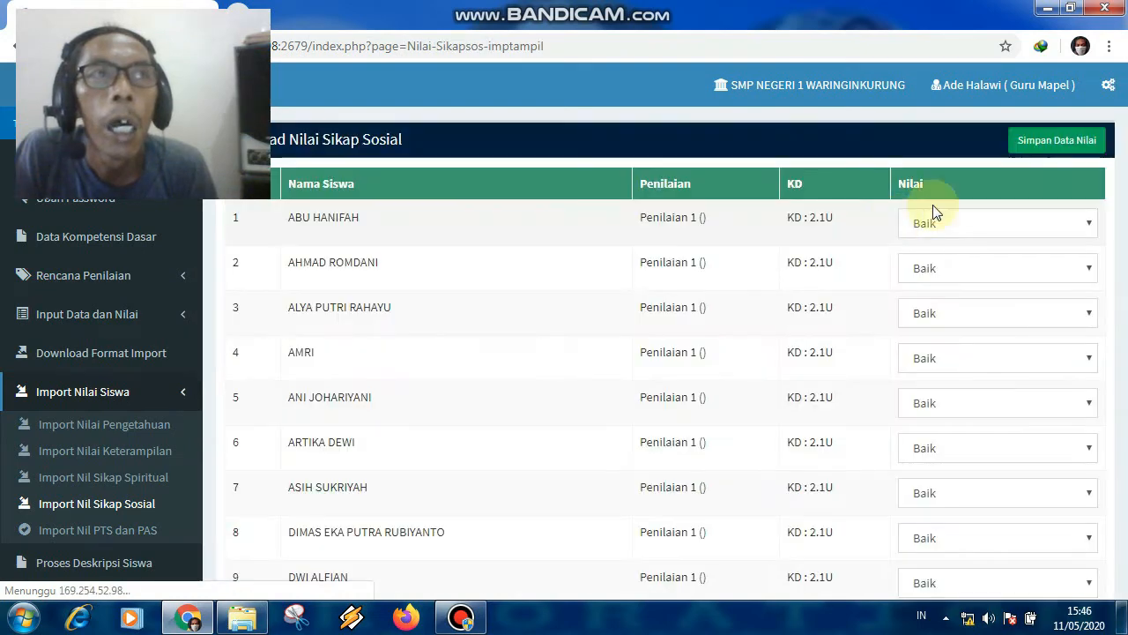
left_click(1077, 141)
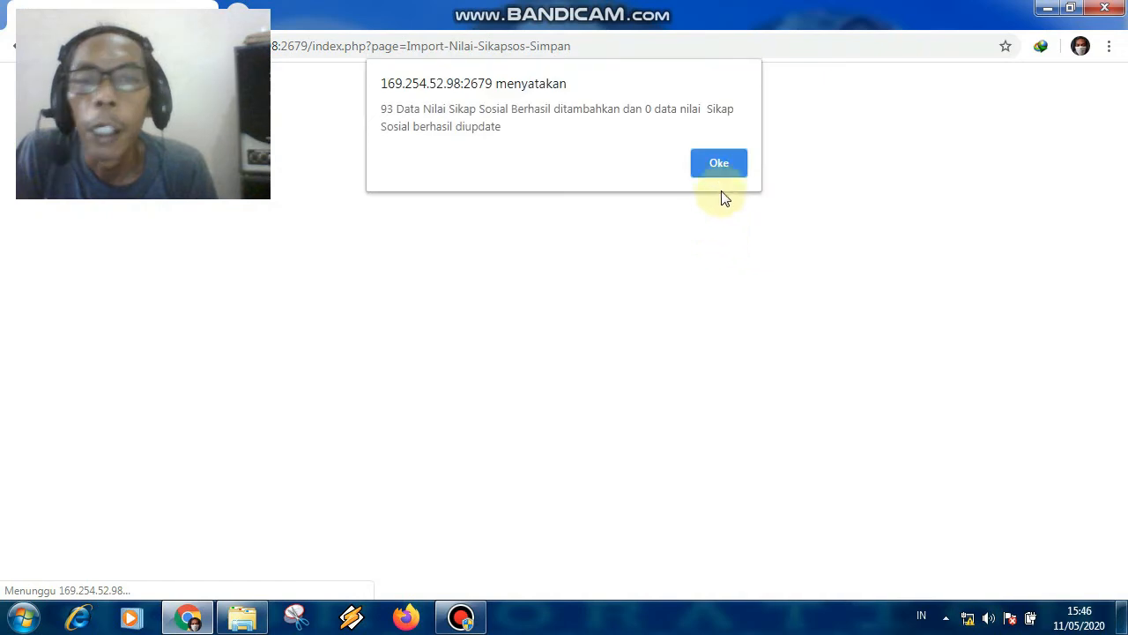
left_click(718, 160)
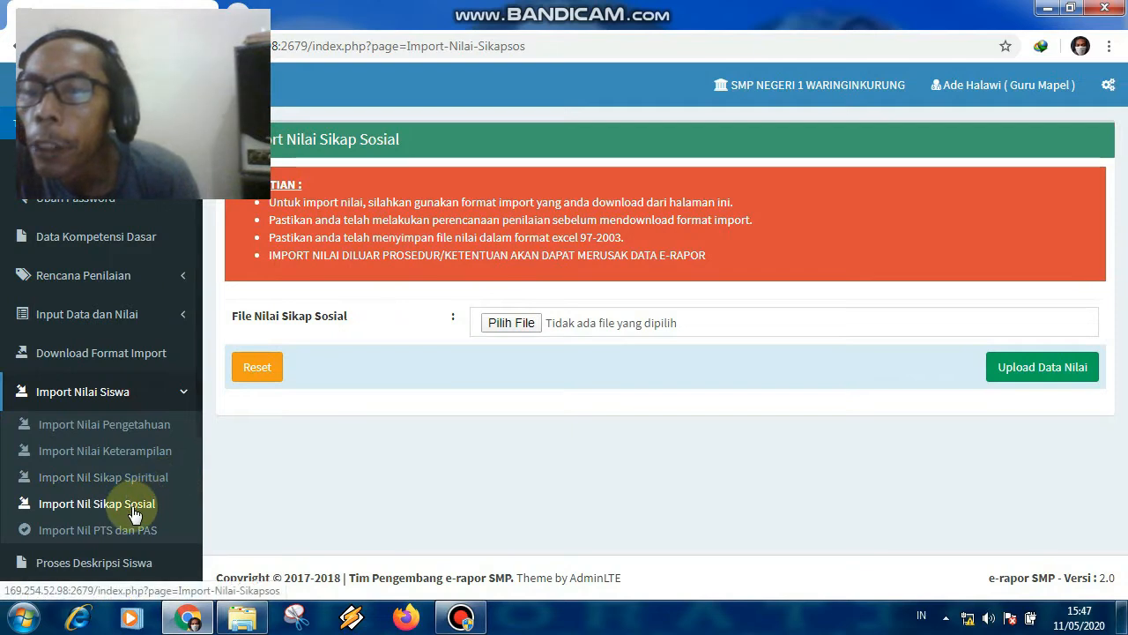
Import PTS_PAS_Prakarya_Kelas 9A from the Kelas 9A folder as the PTS and PAS score file and save the loaded scores.
scroll(130, 564, "down", 2)
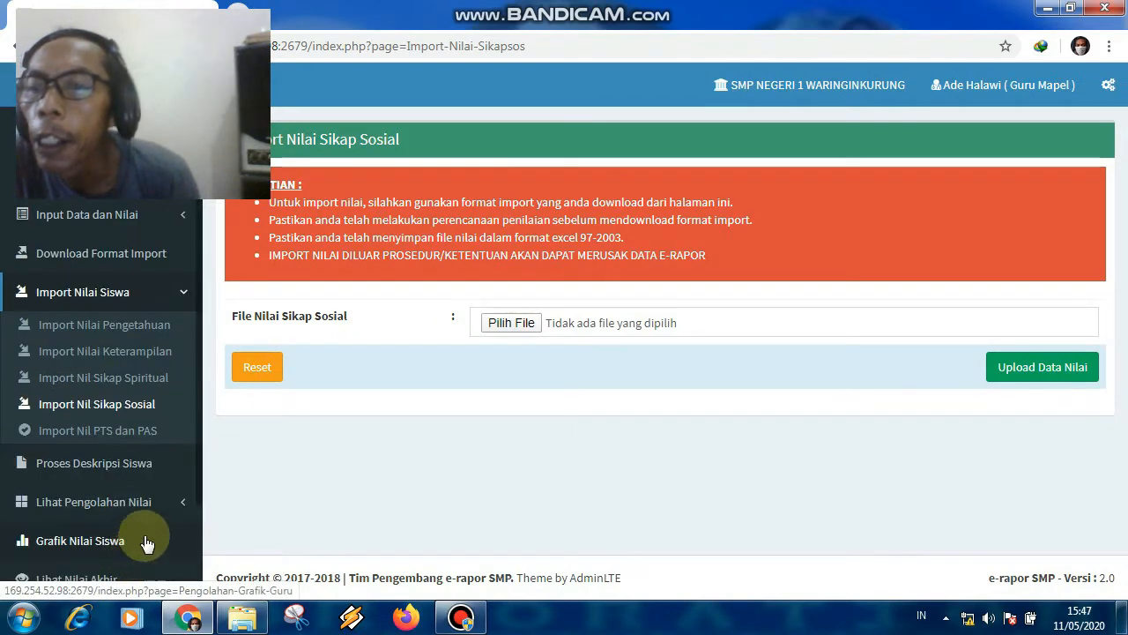
left_click(140, 435)
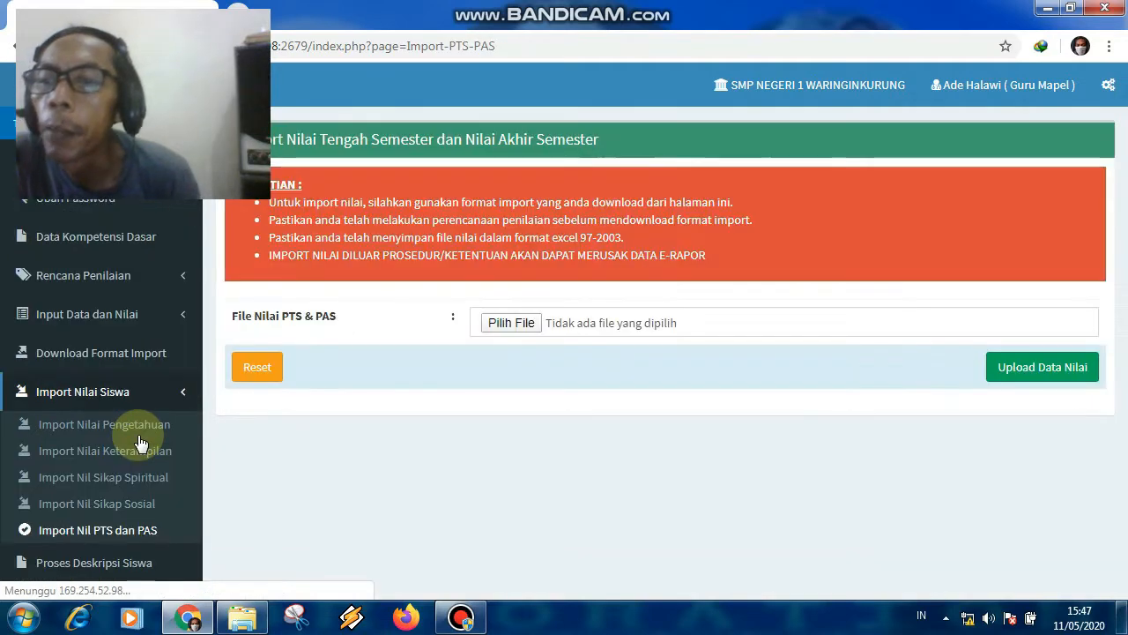
left_click(496, 325)
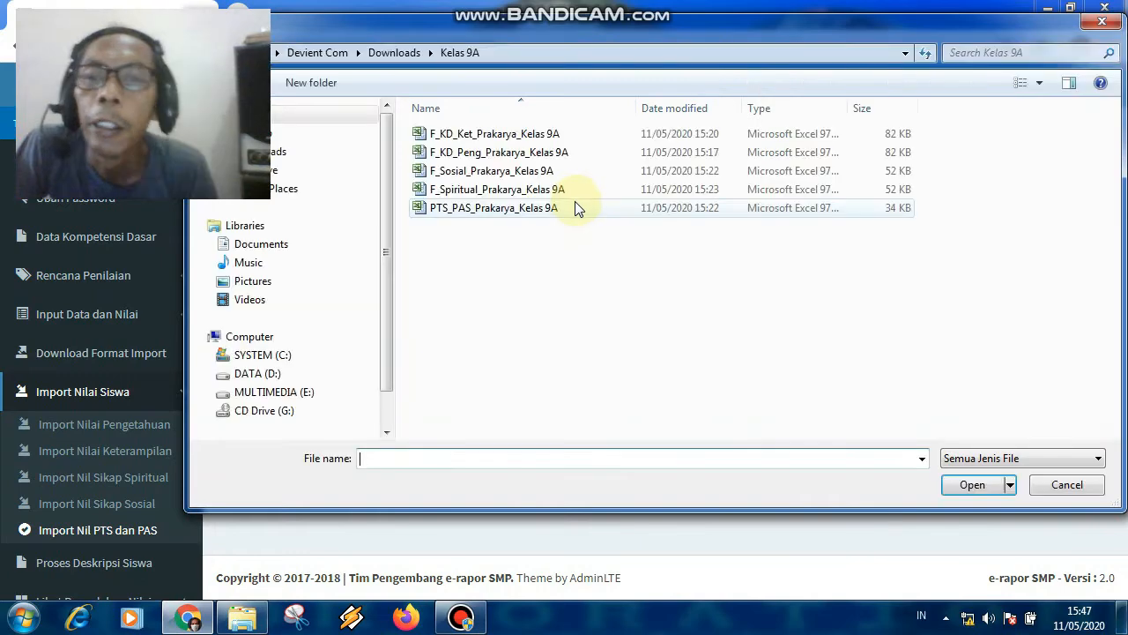
left_click(556, 209)
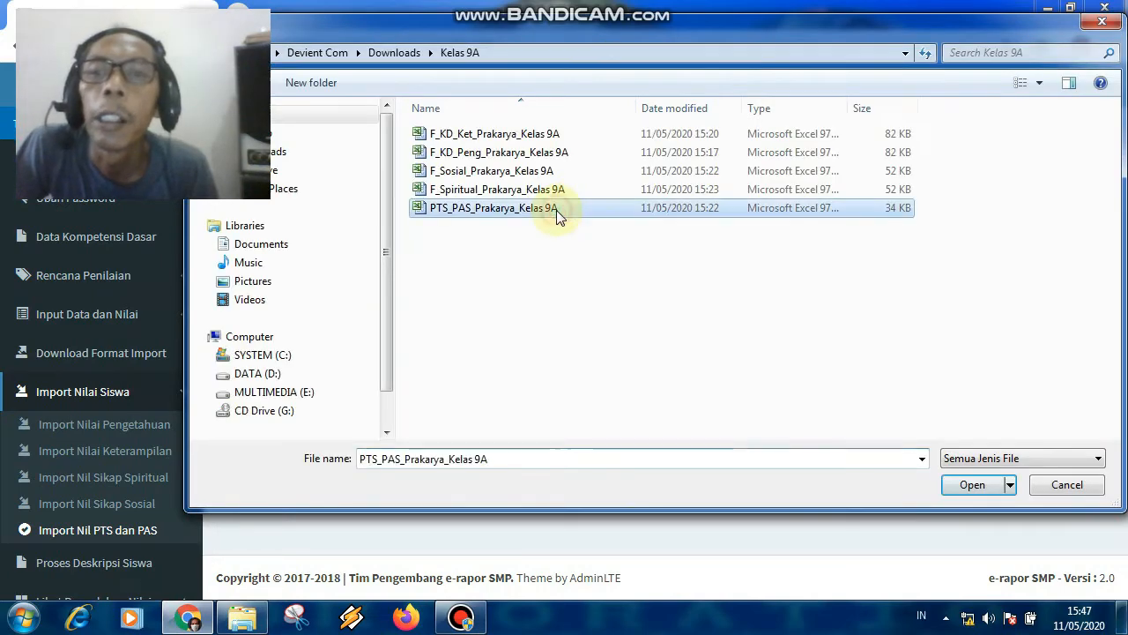
left_click(967, 482)
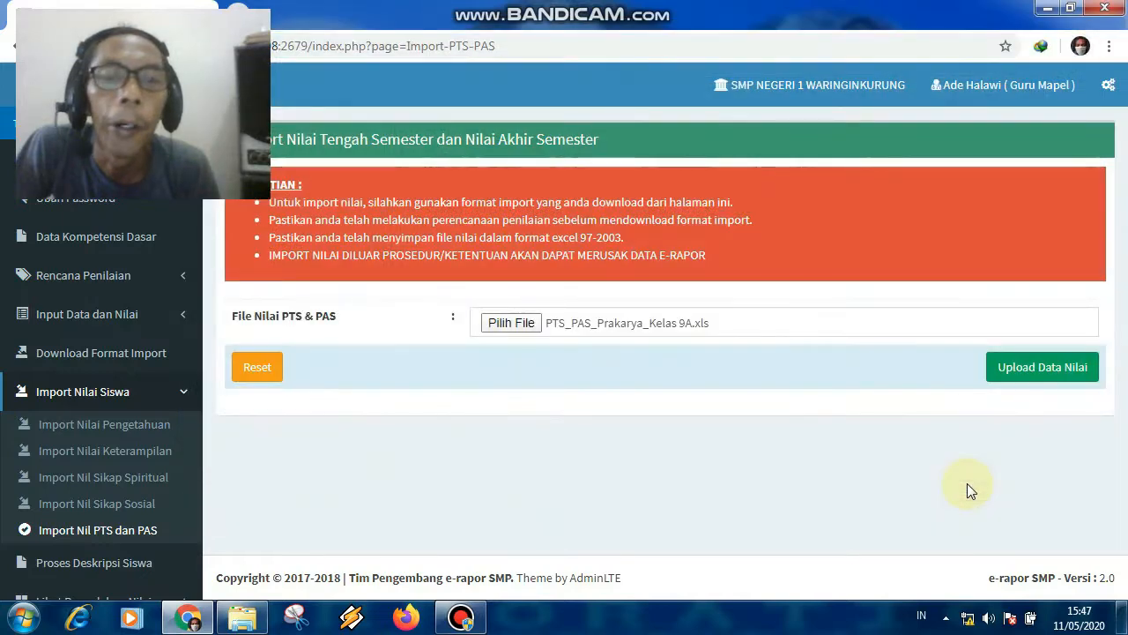
left_click(1011, 380)
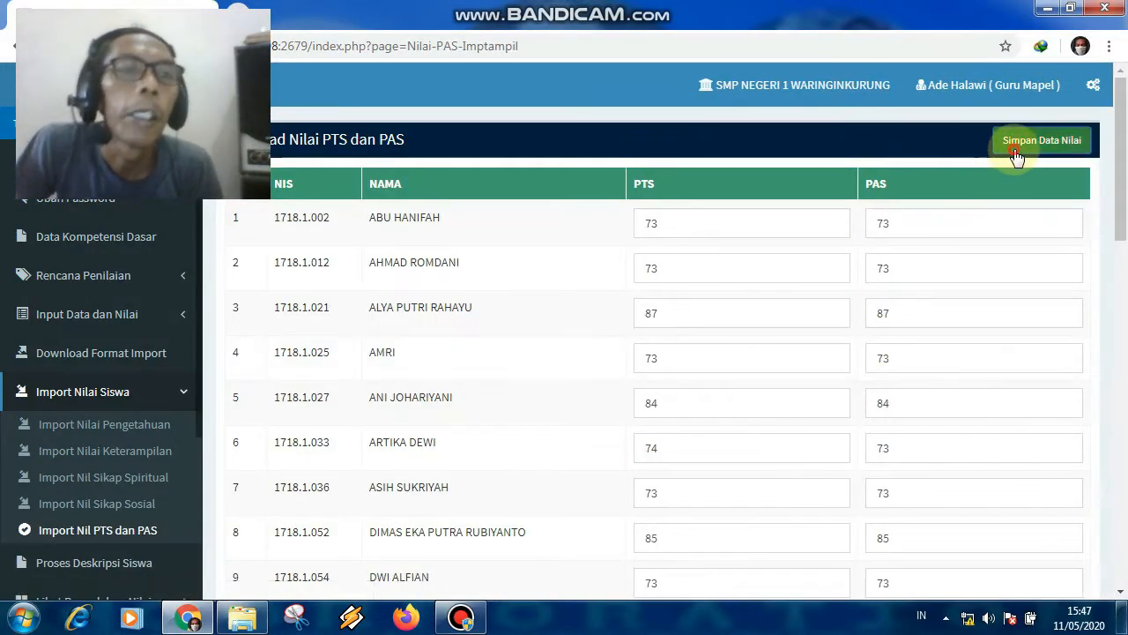
left_click(1017, 150)
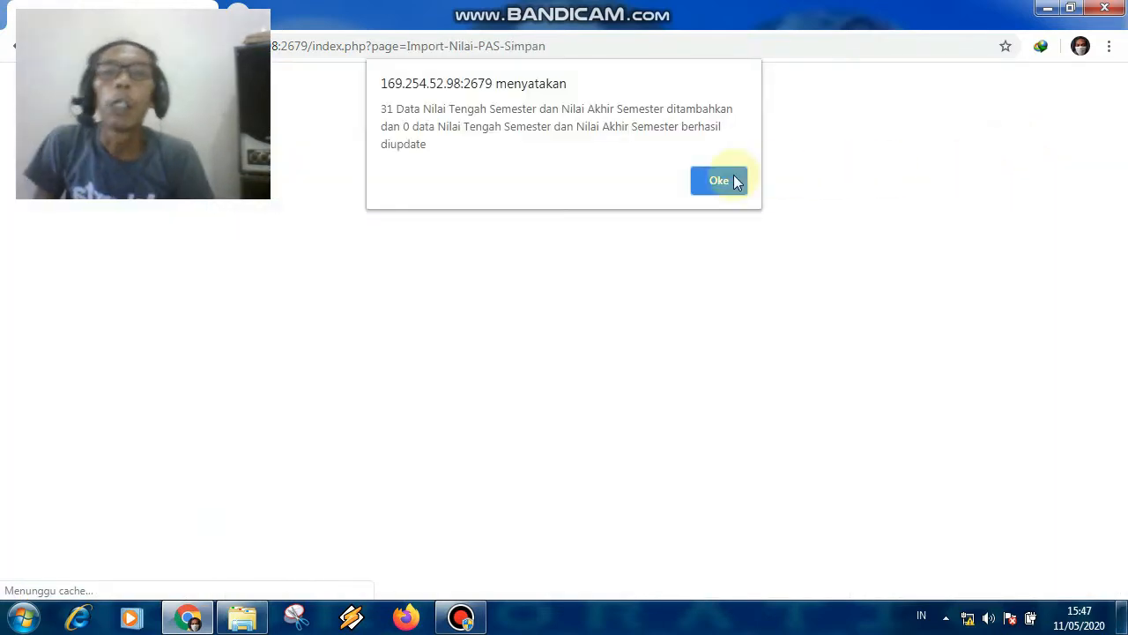
left_click(719, 181)
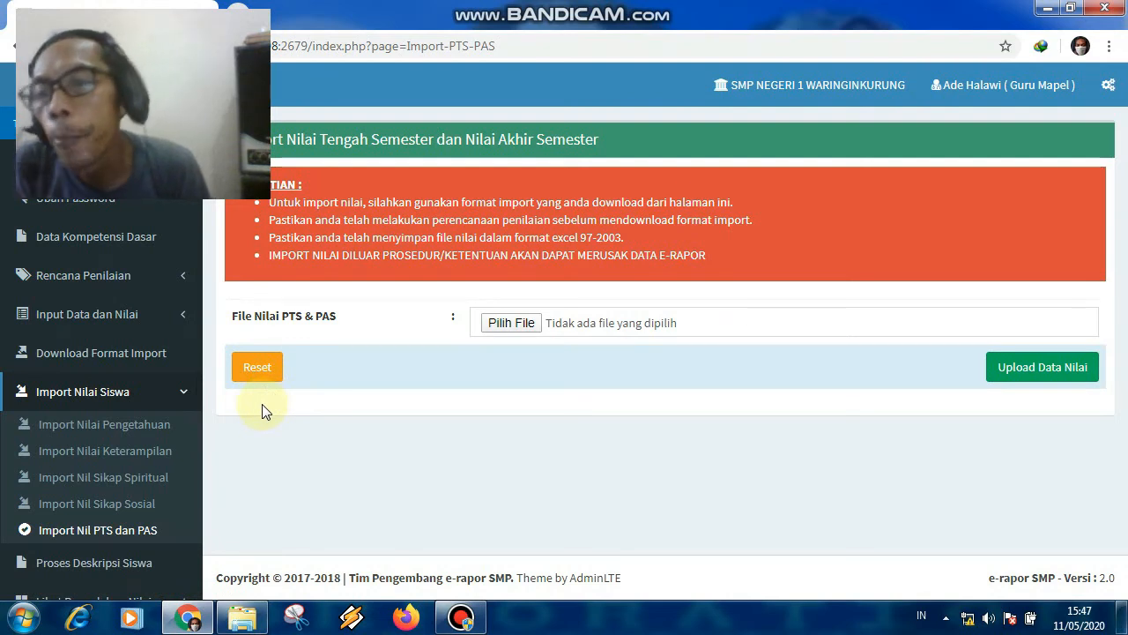
Display the Nilai Pengetahuan processing results for Kelas 9A and the subject Prakarya.
left_click(75, 405)
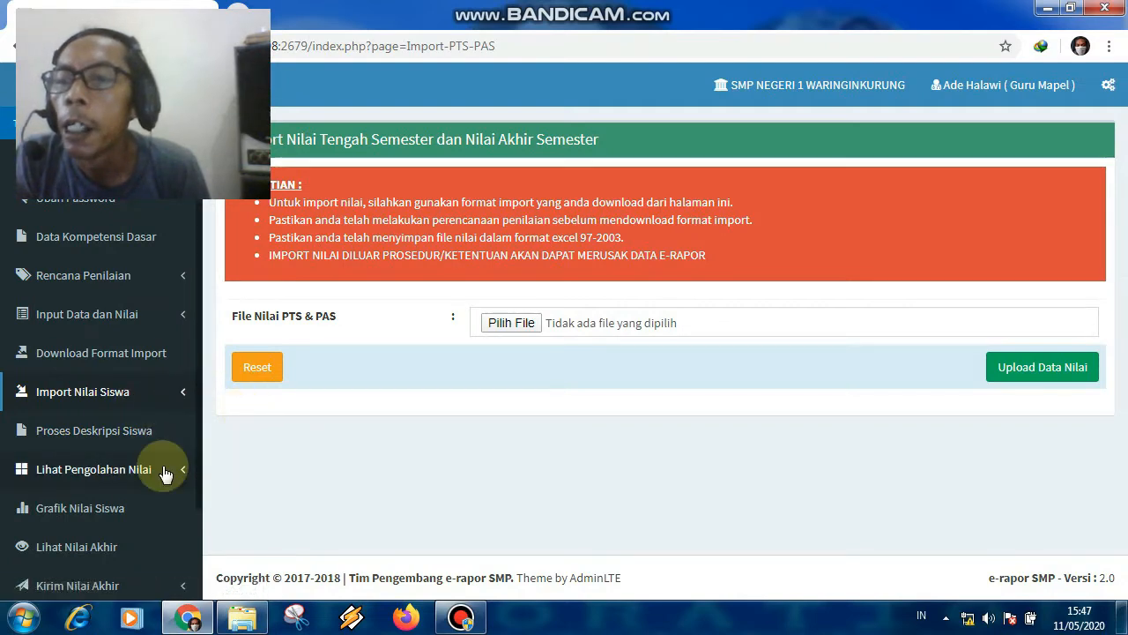
scroll(164, 473, "down", 2)
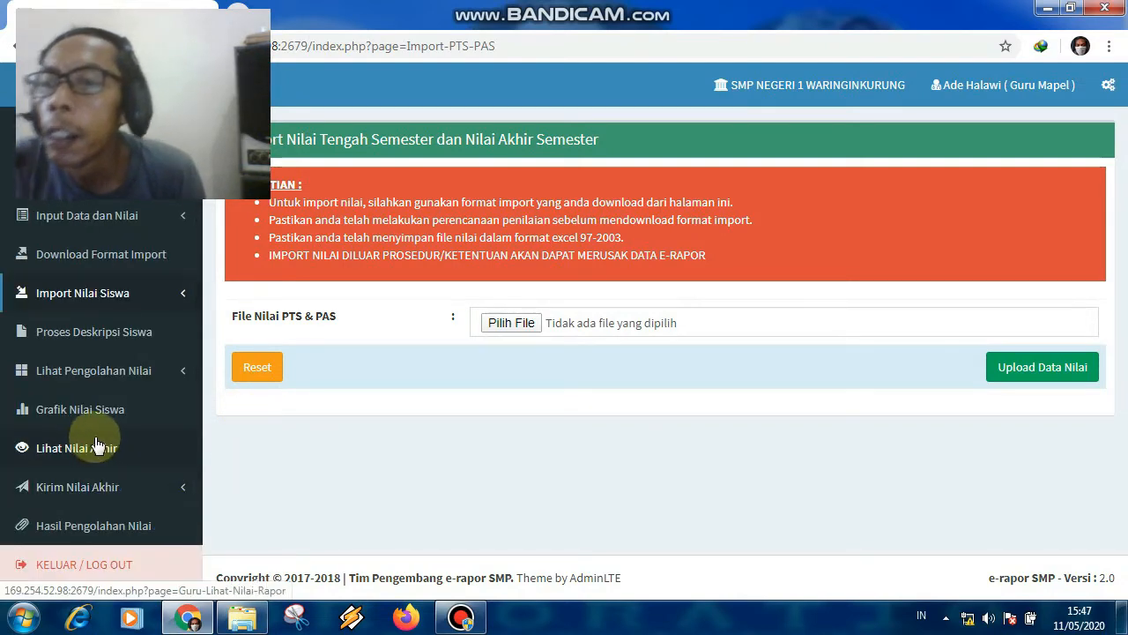
left_click(98, 390)
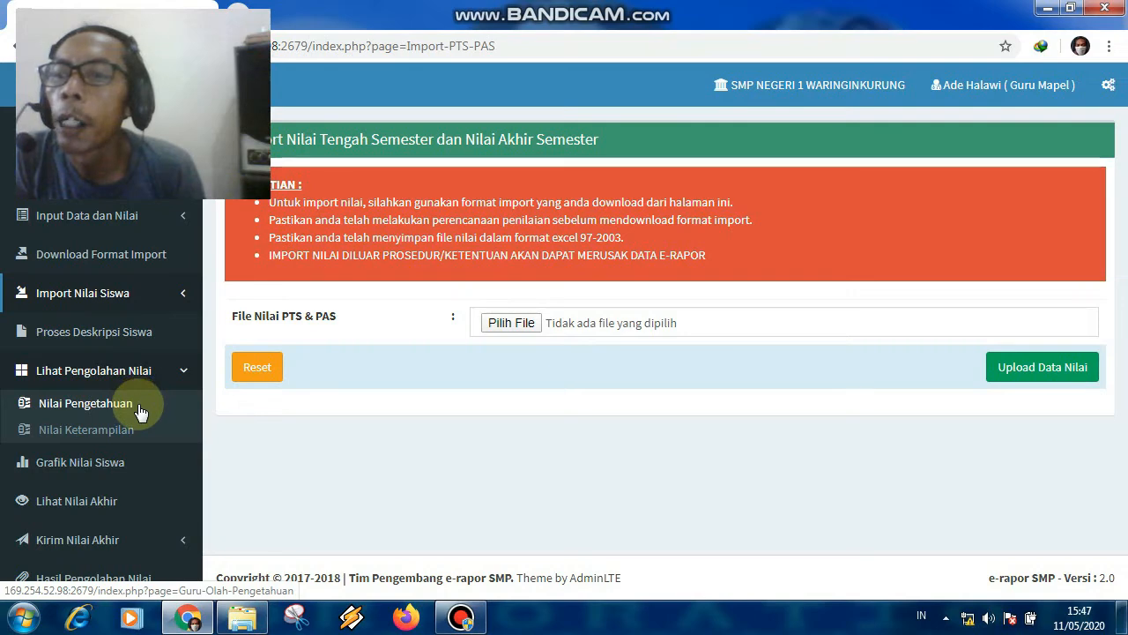
left_click(137, 406)
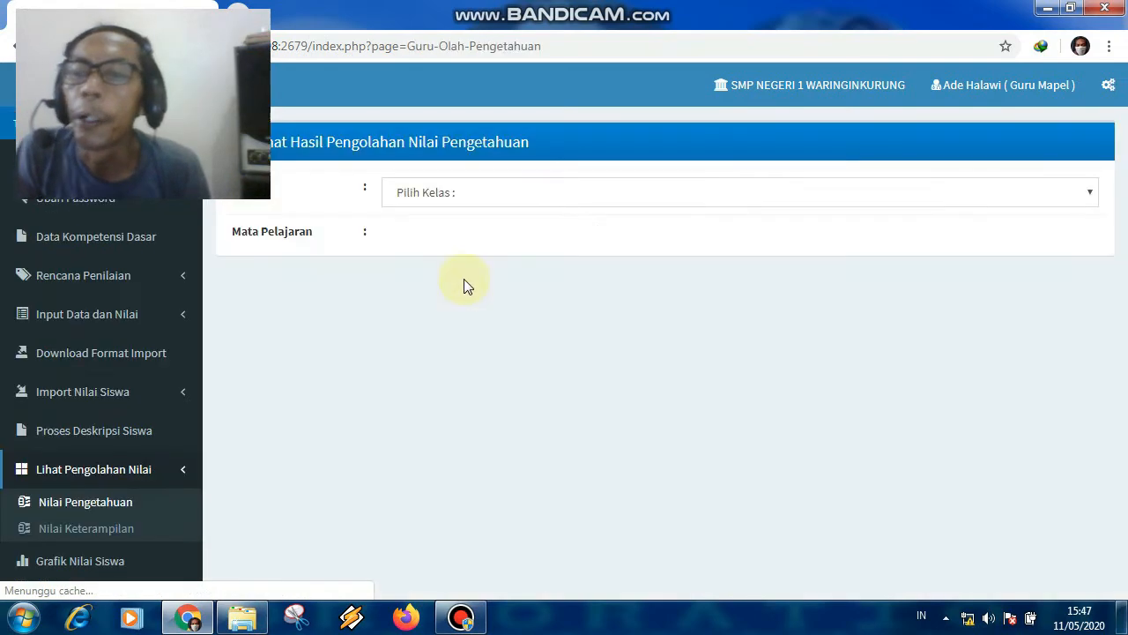
left_click(449, 202)
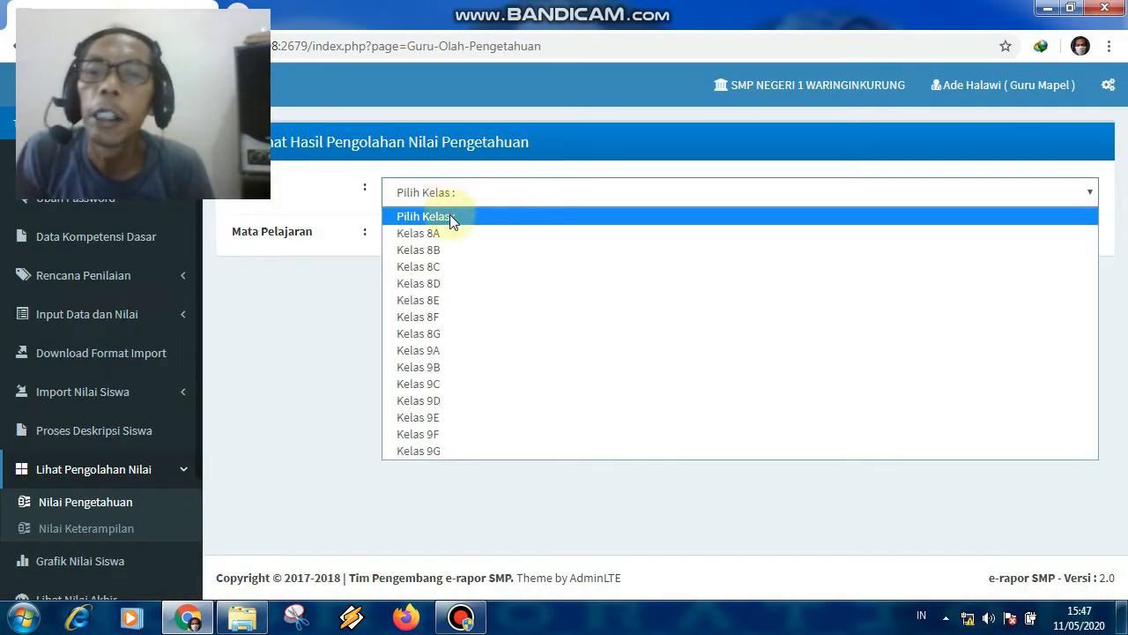
left_click(460, 350)
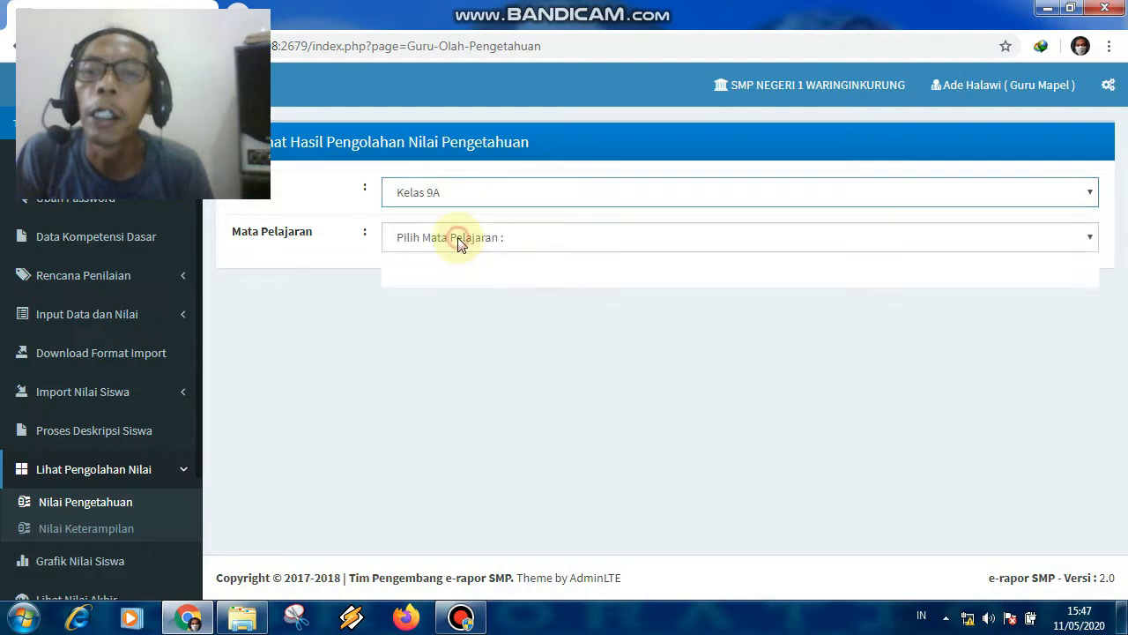
left_click(461, 240)
left_click(455, 275)
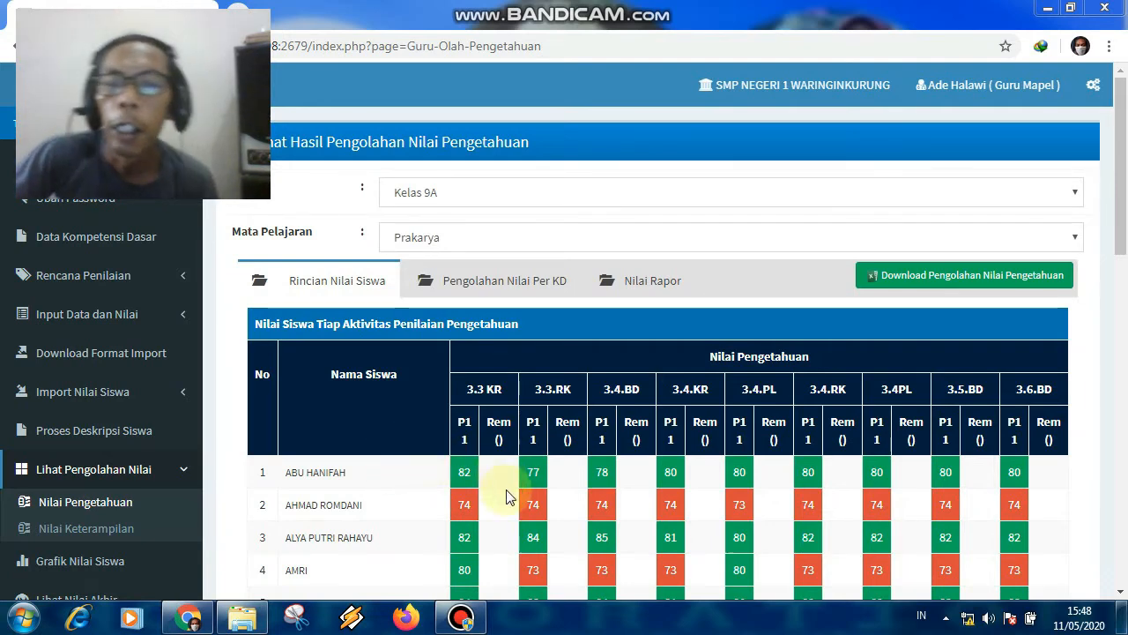
Review the students' knowledge scores for each assessment activity in the Rincian Nilai Siswa table.
left_click_drag(1122, 236, 1124, 298)
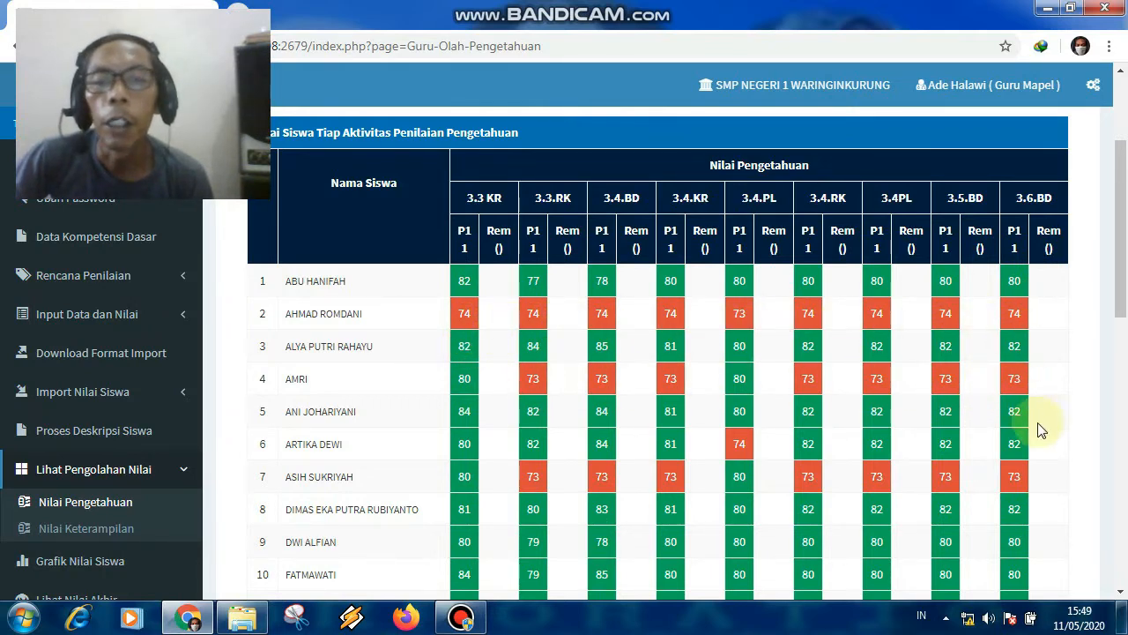
scroll(595, 463, "down", 1)
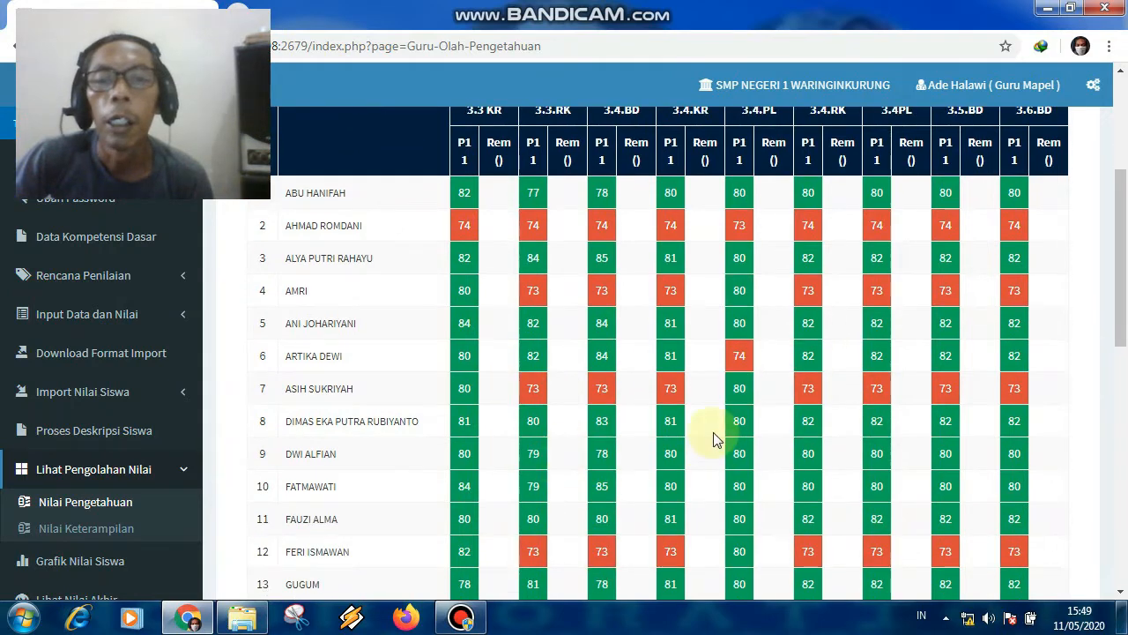
scroll(608, 445, "down", 1)
scroll(599, 463, "down", 1)
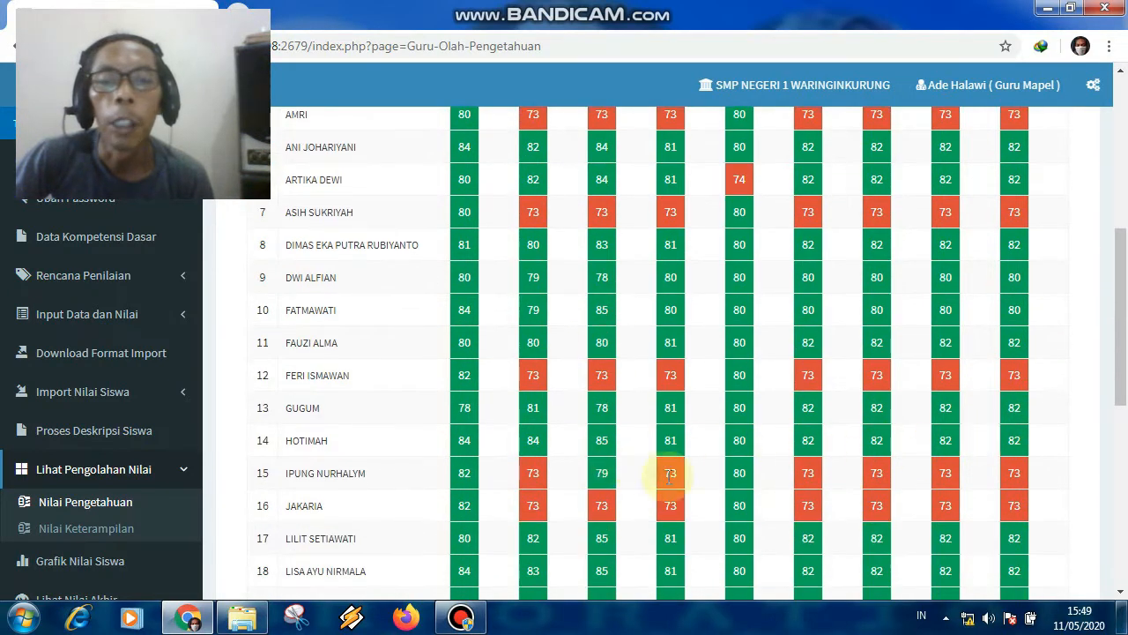
scroll(583, 481, "down", 1)
scroll(819, 413, "down", 1)
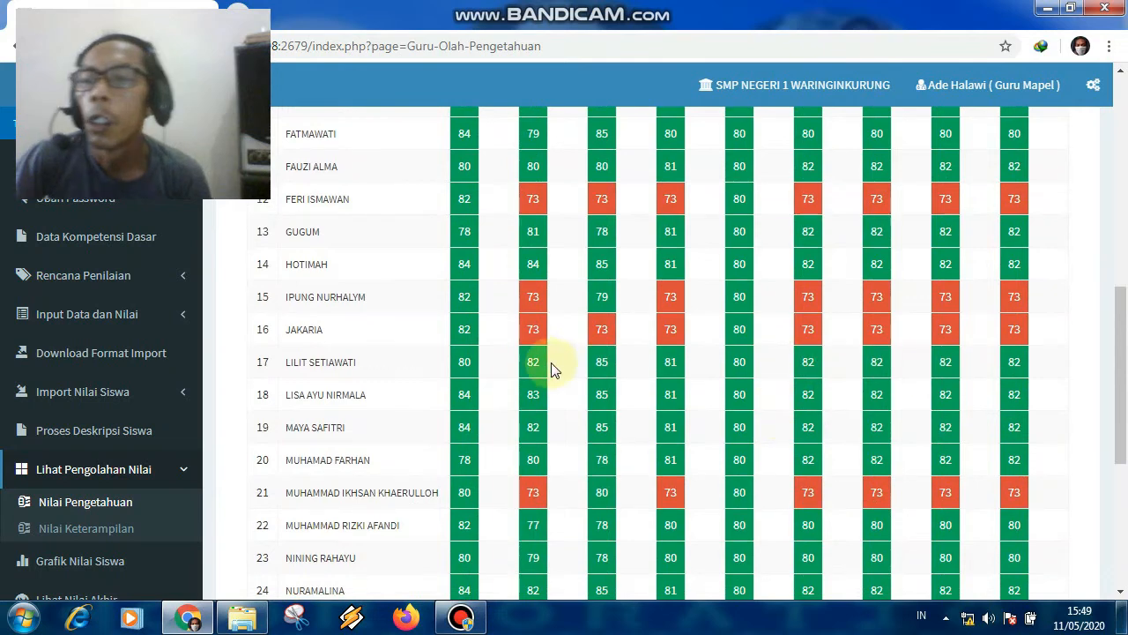
Display the Nilai Keterampilan processing results for Kelas 9A and the subject Prakarya.
left_click(132, 532)
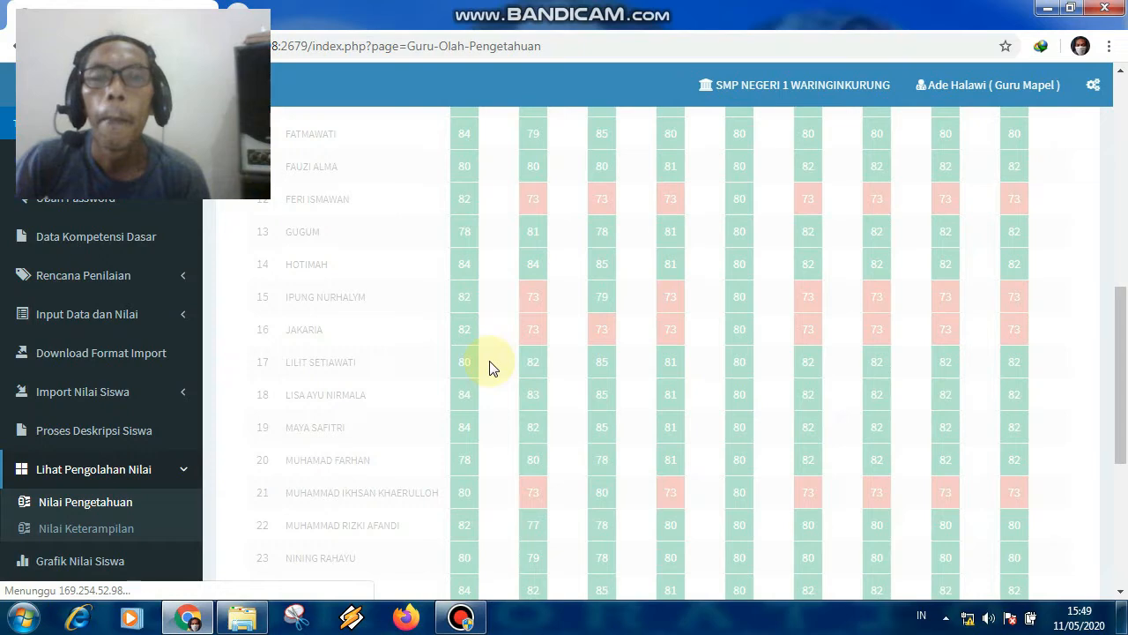
scroll(491, 368, "up", 5)
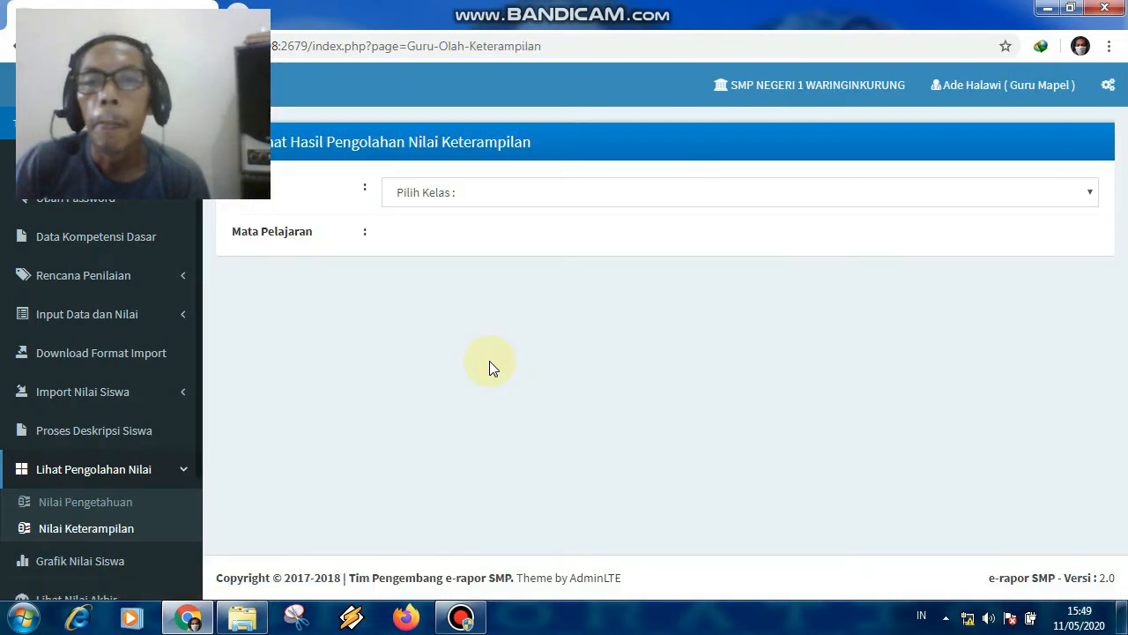
left_click(440, 194)
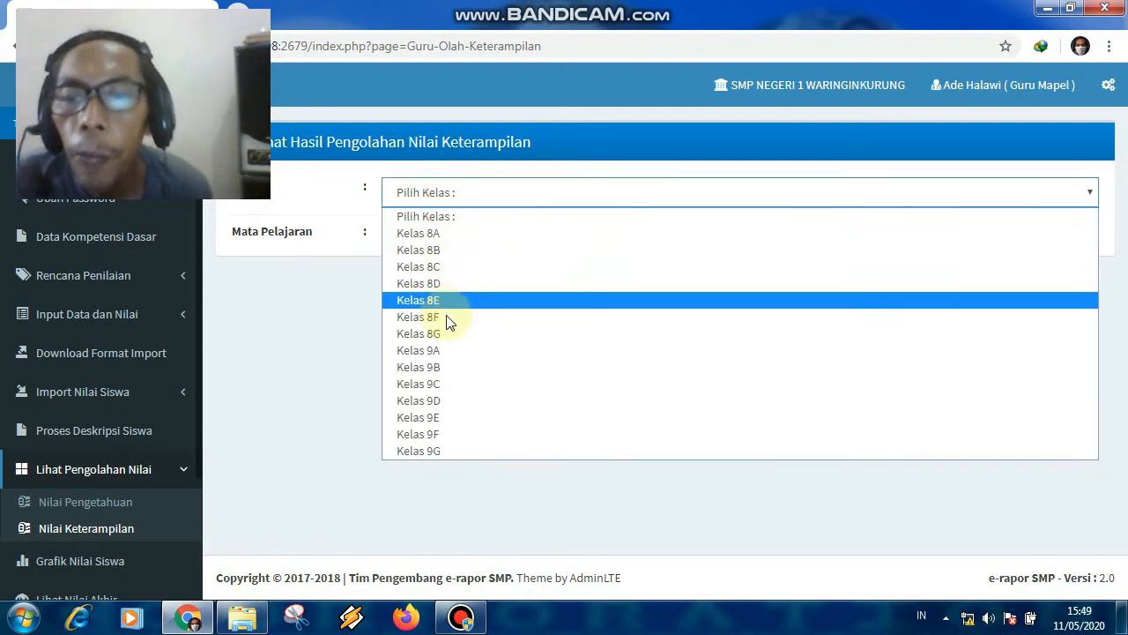
left_click(444, 350)
left_click(443, 245)
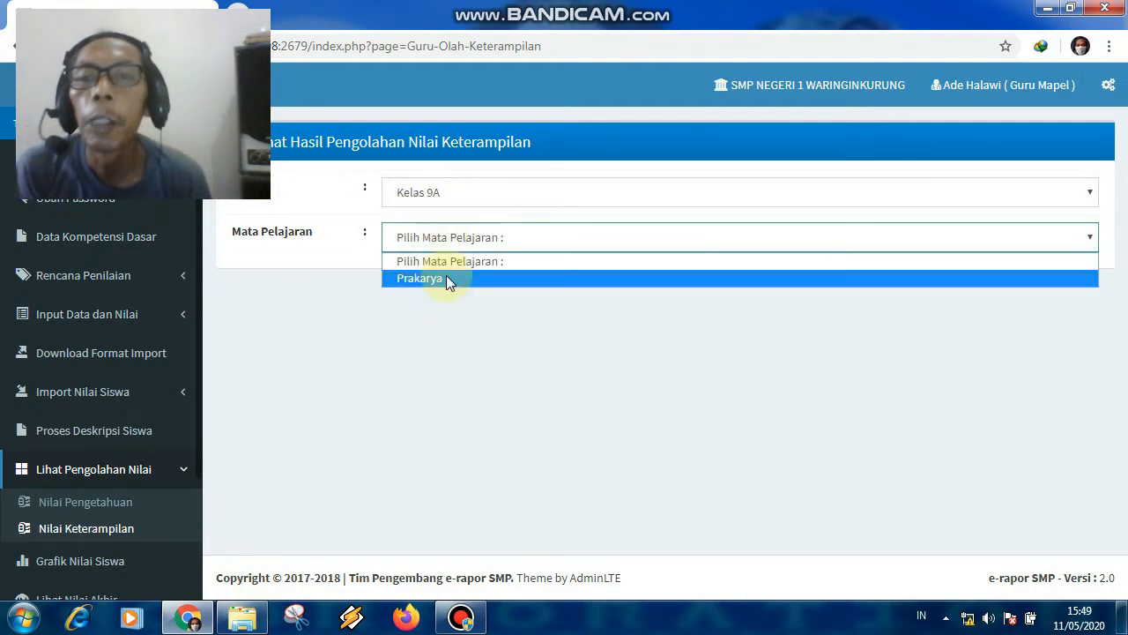
left_click(445, 276)
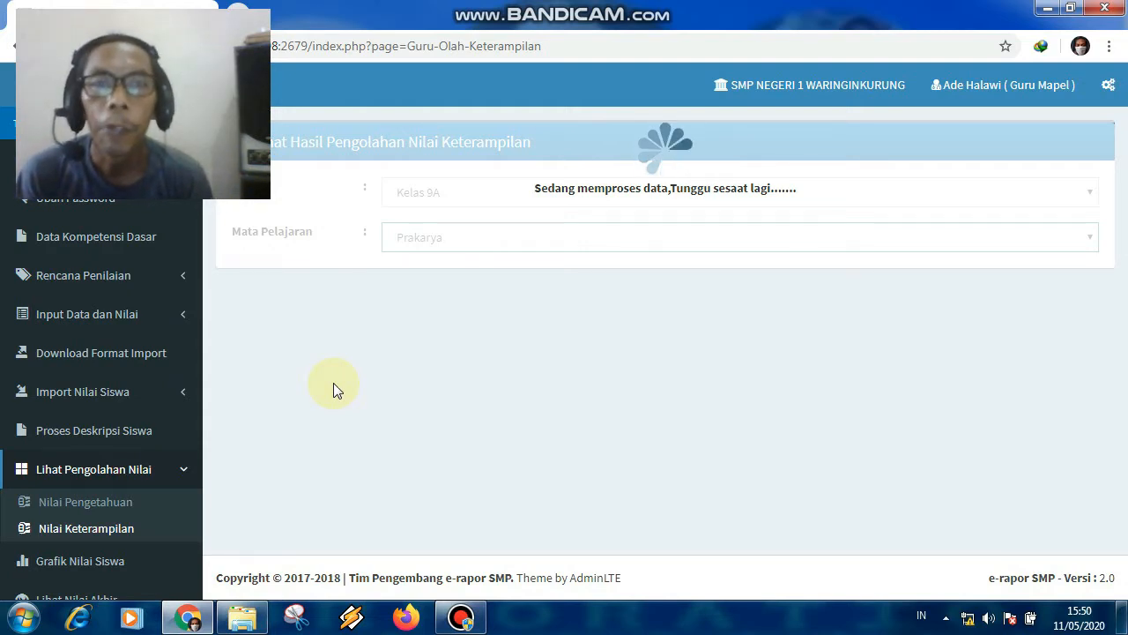
Review the students' skill scores for each assessment activity in the Nilai Keterampilan table.
scroll(529, 405, "down", 2)
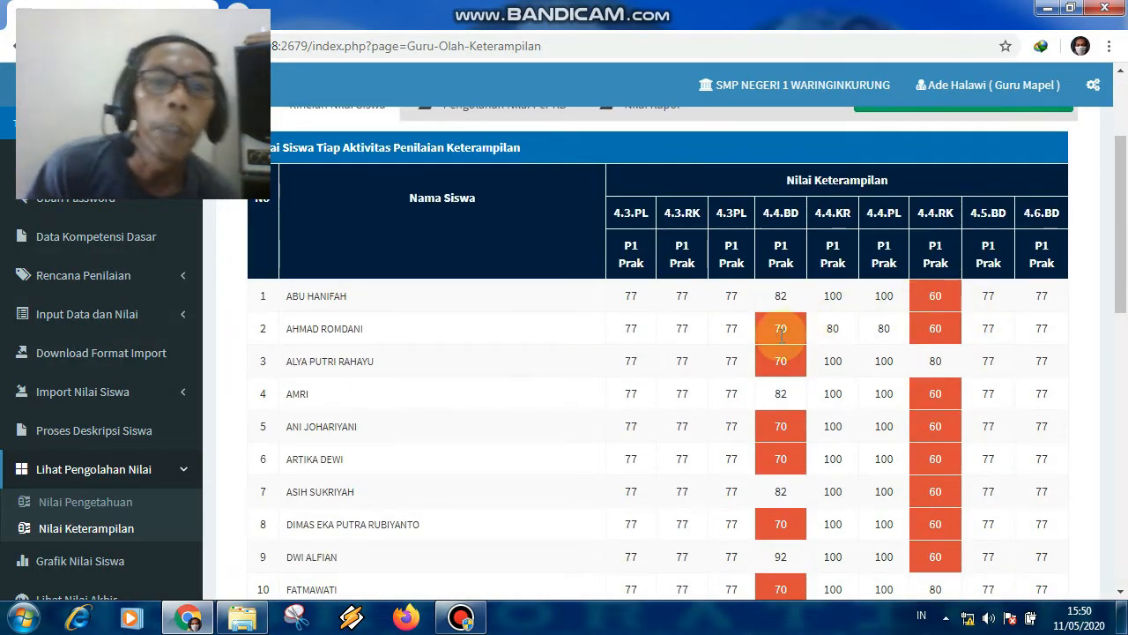
scroll(771, 349, "down", 1)
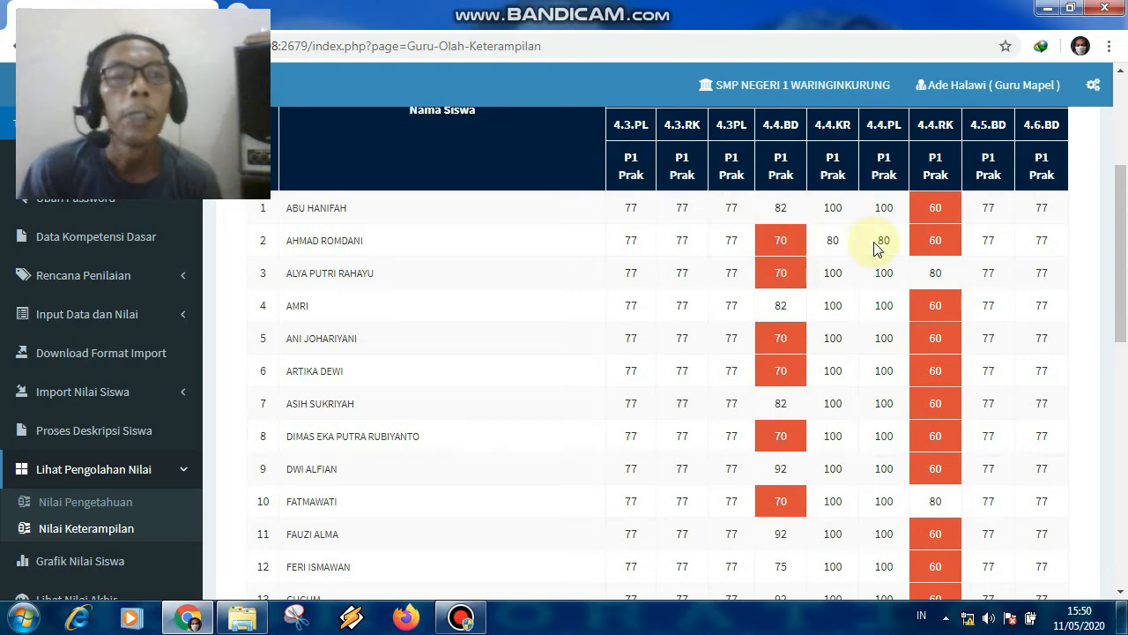
scroll(900, 335, "down", 1)
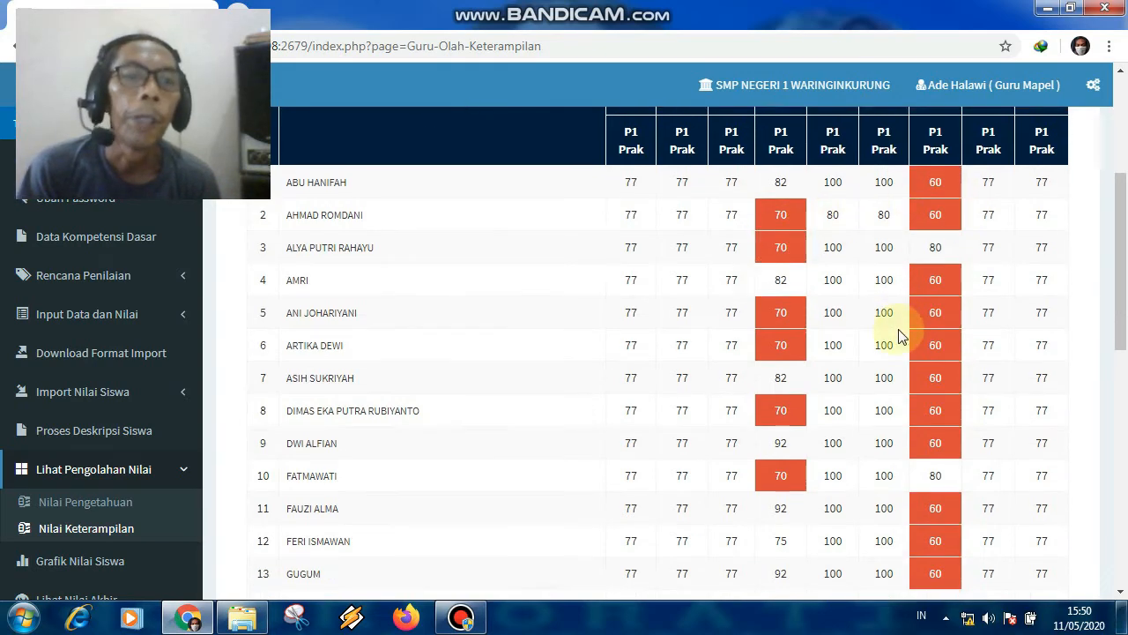
scroll(901, 335, "down", 4)
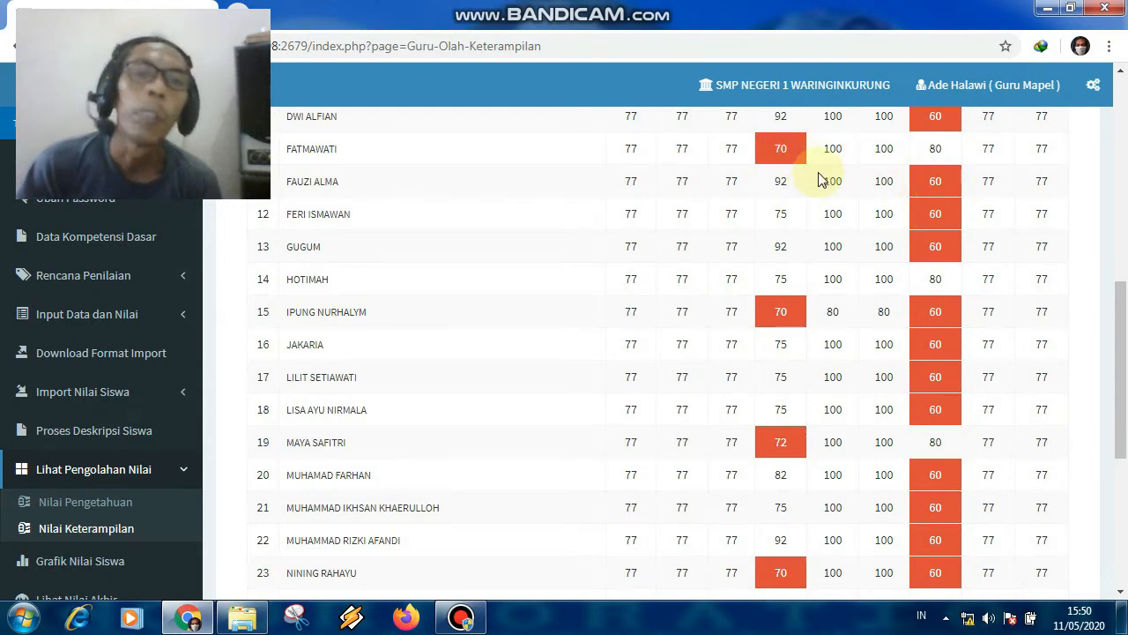
scroll(802, 187, "up", 3)
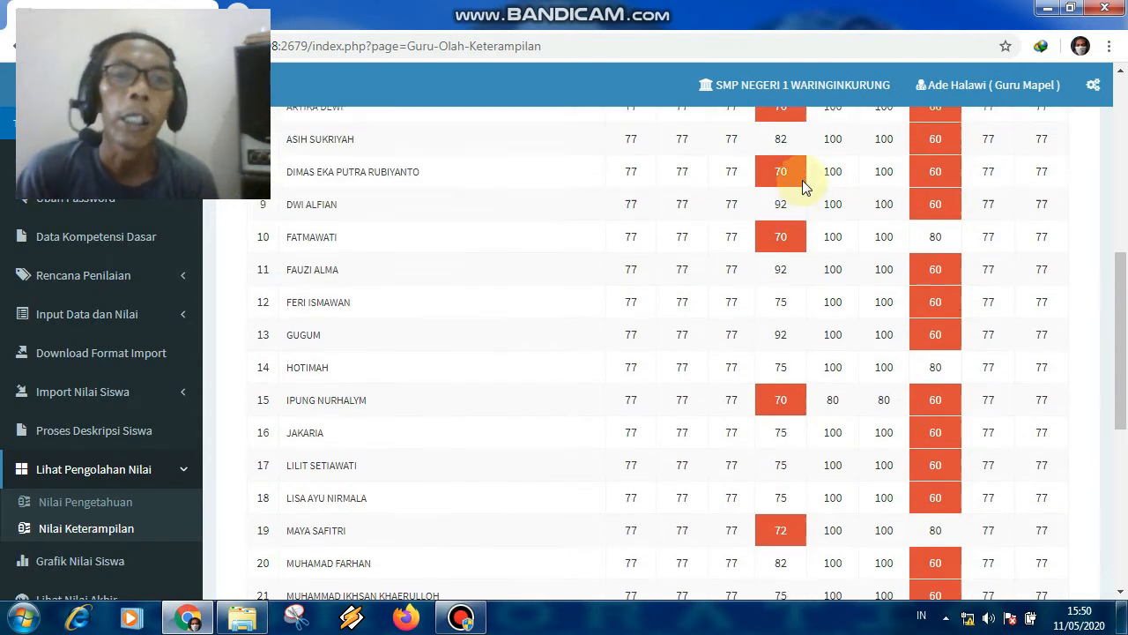
scroll(804, 186, "up", 1)
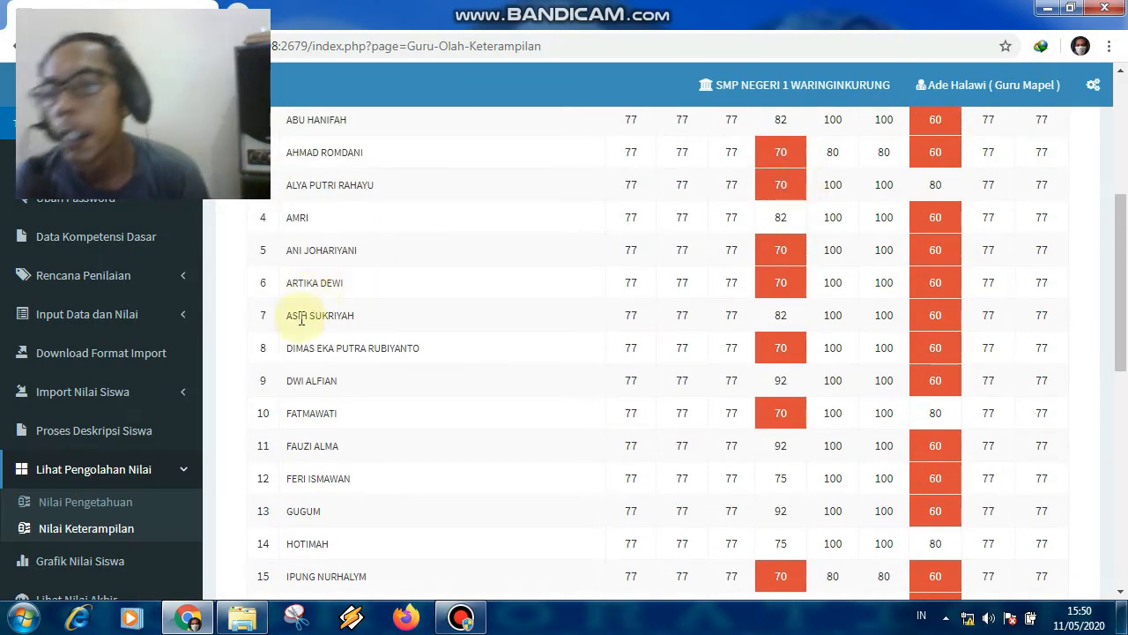
scroll(302, 342, "down", 1)
scroll(303, 342, "down", 2)
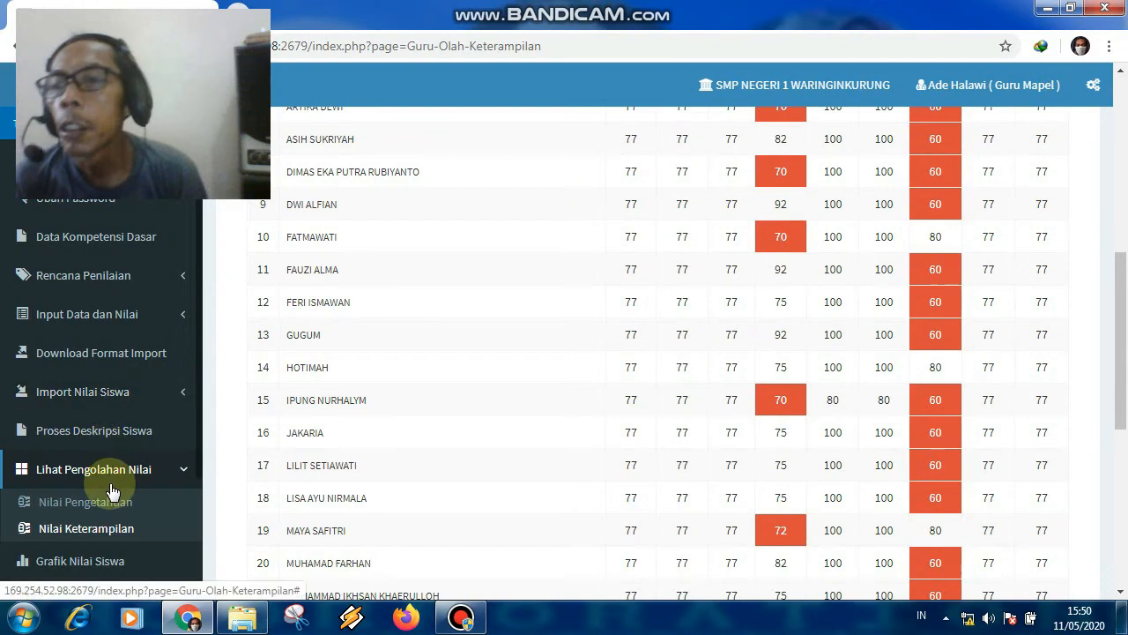
Load the Proses Deskripsi Siswa score descriptions for Kelas 9A and the subject Prakarya.
scroll(112, 490, "down", 1)
scroll(112, 490, "down", 1)
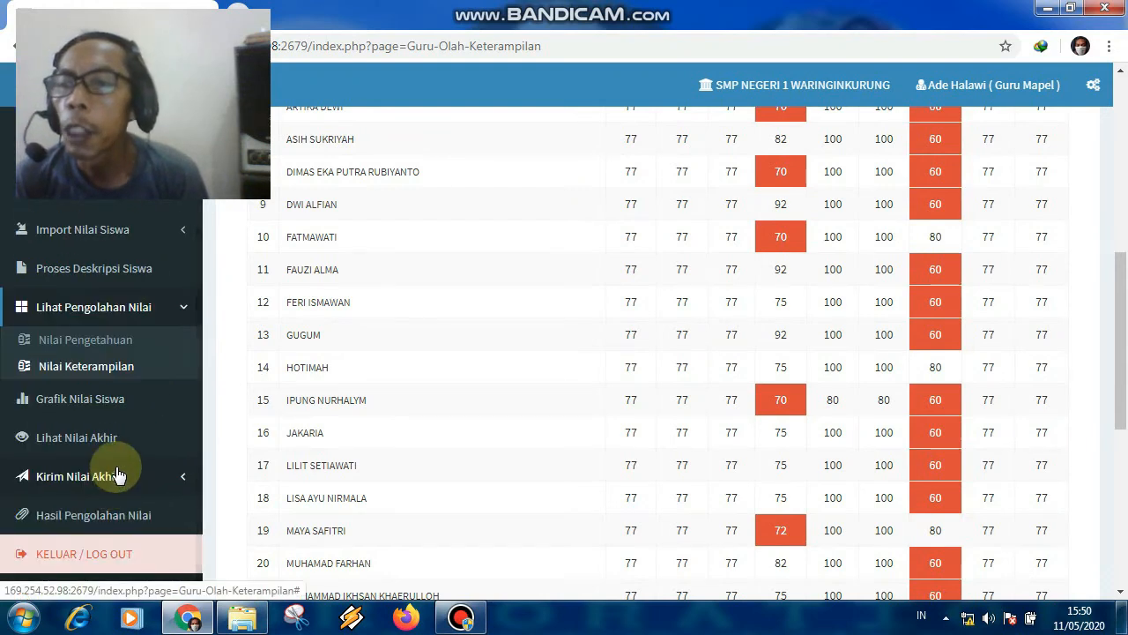
left_click(148, 479)
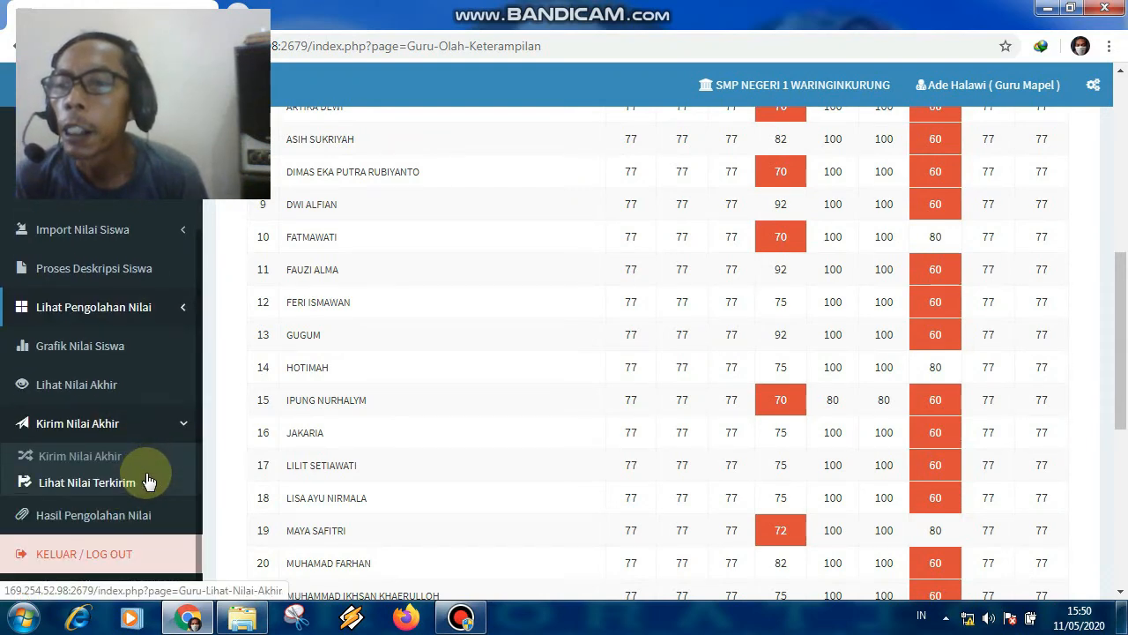
left_click(97, 275)
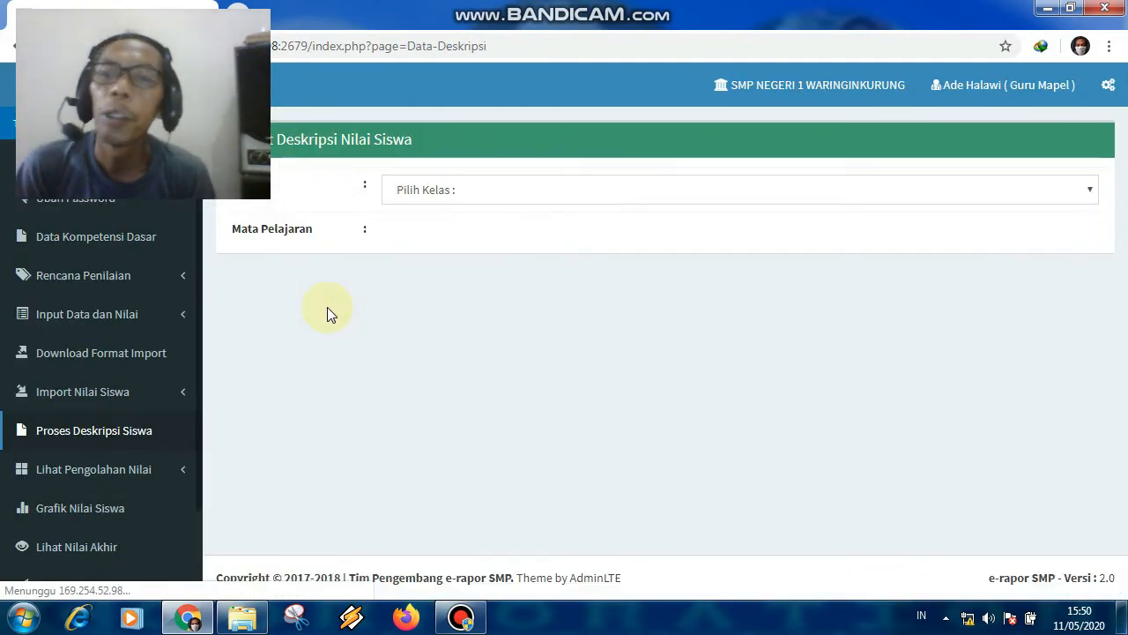
left_click(414, 192)
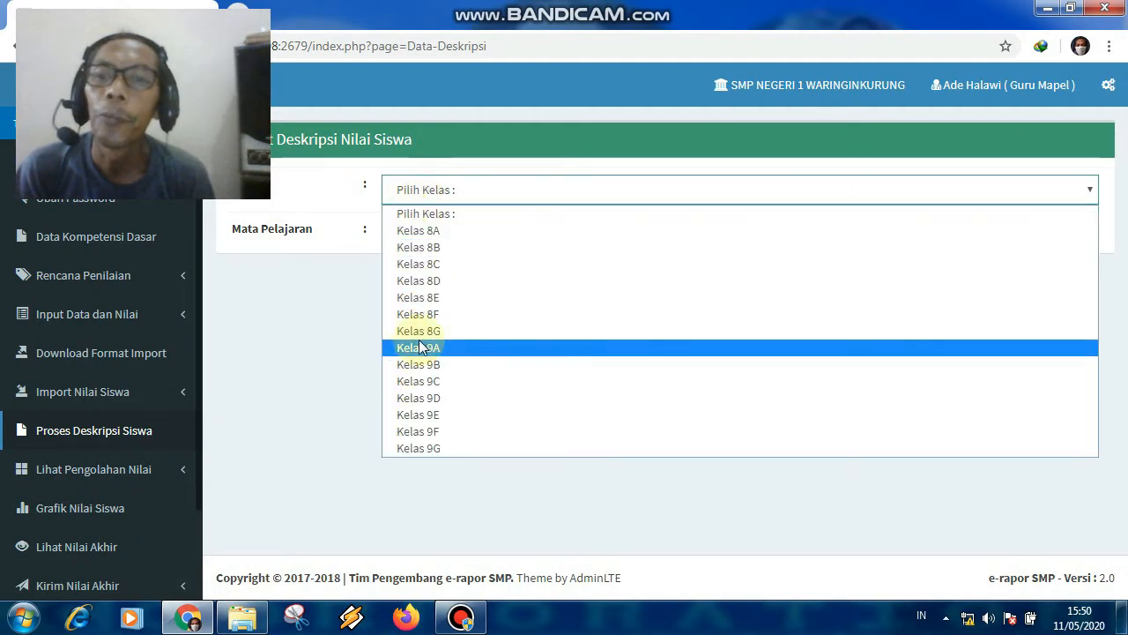
left_click(416, 348)
left_click(429, 236)
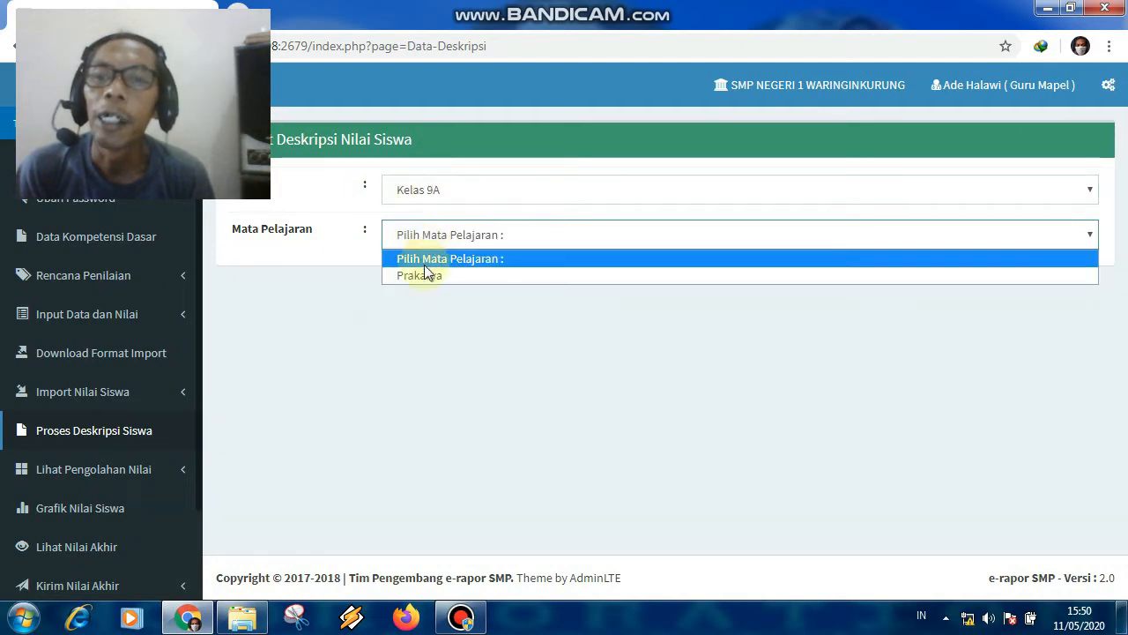
left_click(424, 274)
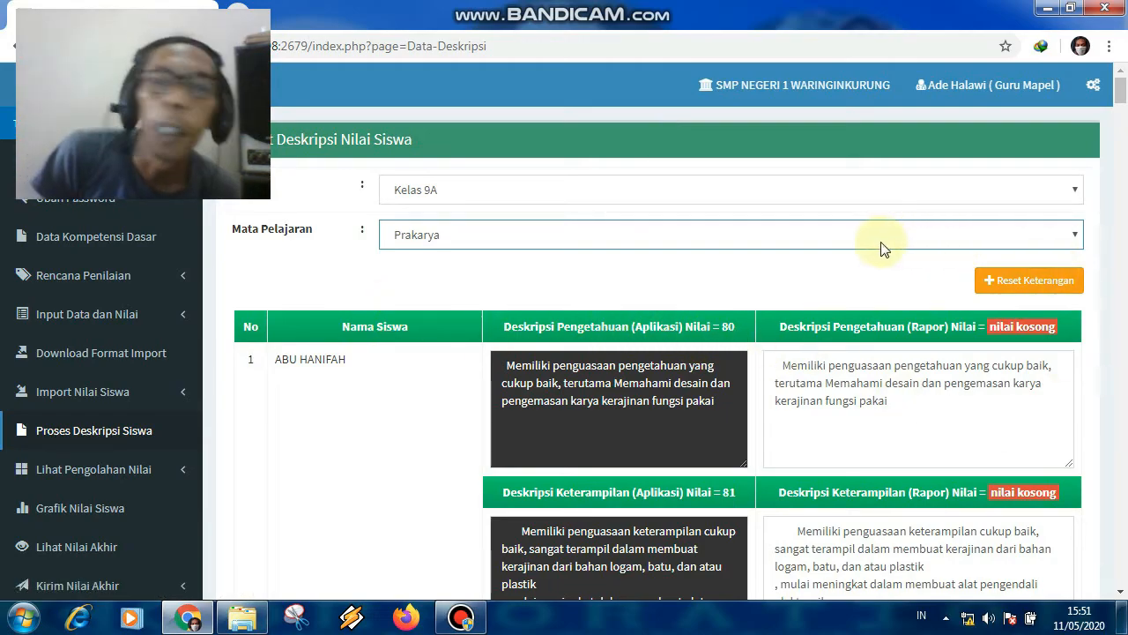
Save the knowledge and skill descriptions for all Kelas 9A students and acknowledge the save report.
scroll(855, 253, "down", 5)
scroll(855, 253, "down", 5)
left_click_drag(1121, 136, 1123, 581)
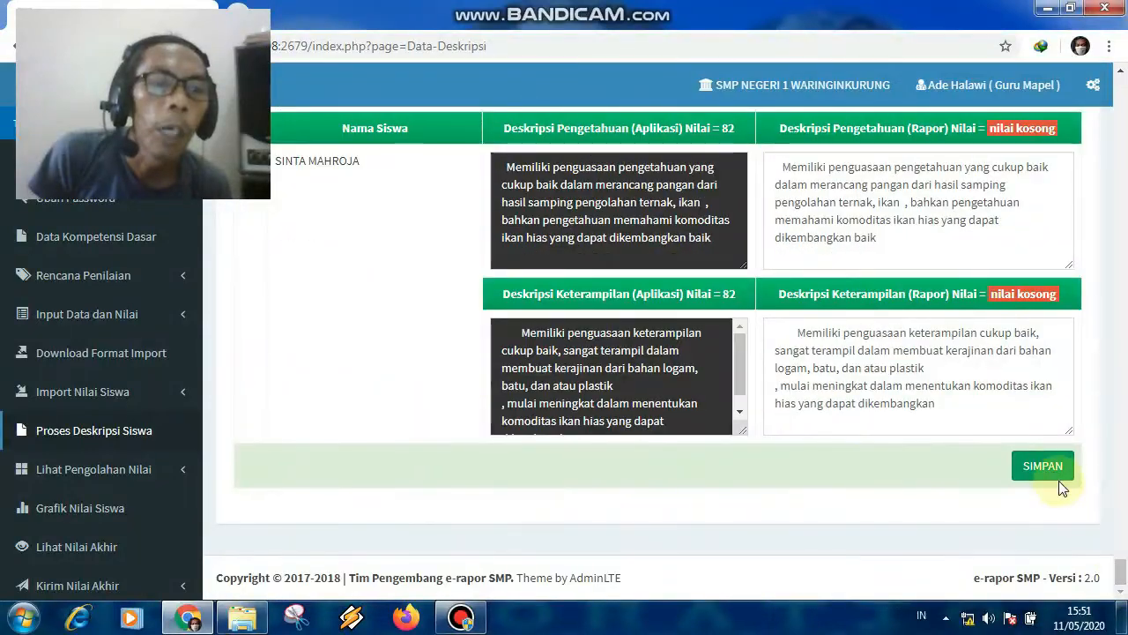
left_click(1045, 467)
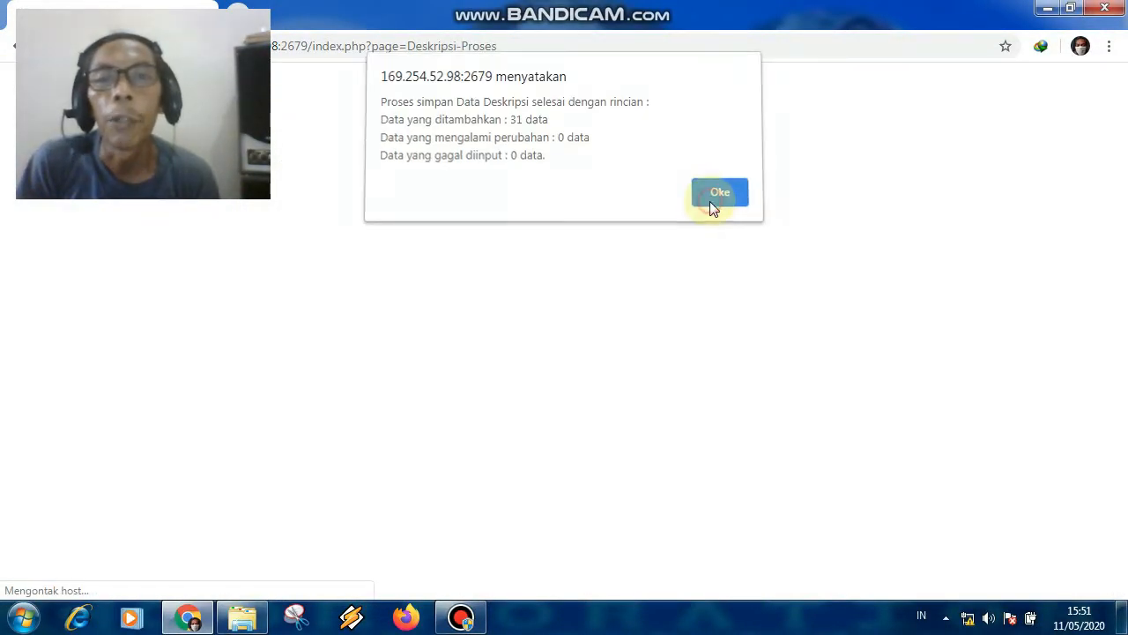
left_click(710, 201)
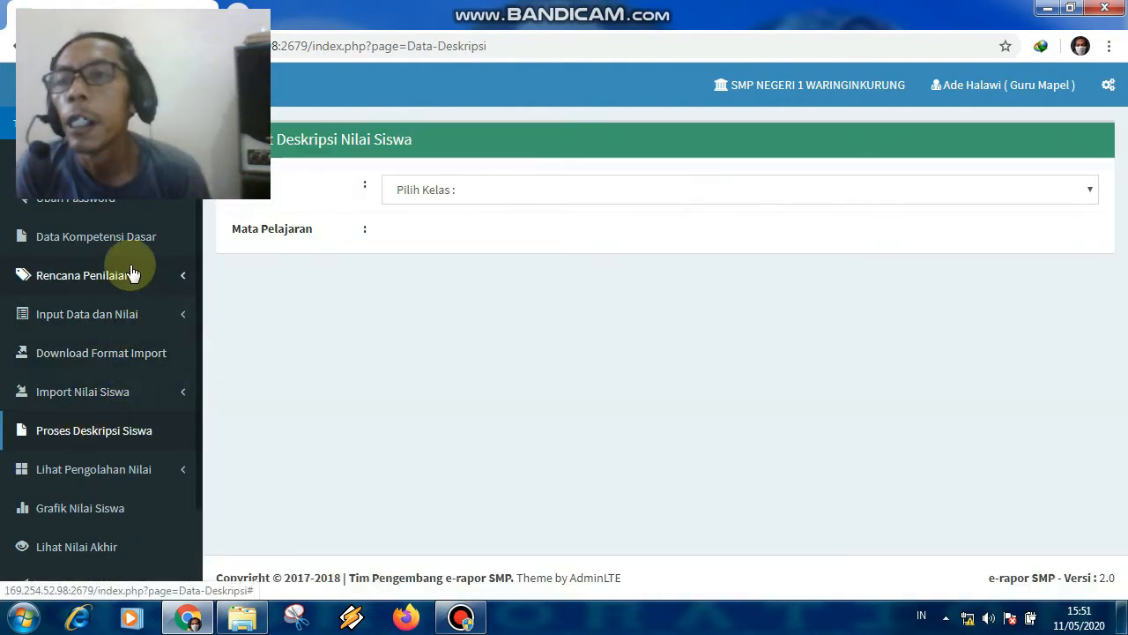
Check the Kelas 9A Prakarya progress in the dashboard's Capaian Proses Penilaian table.
double_click(358, 34)
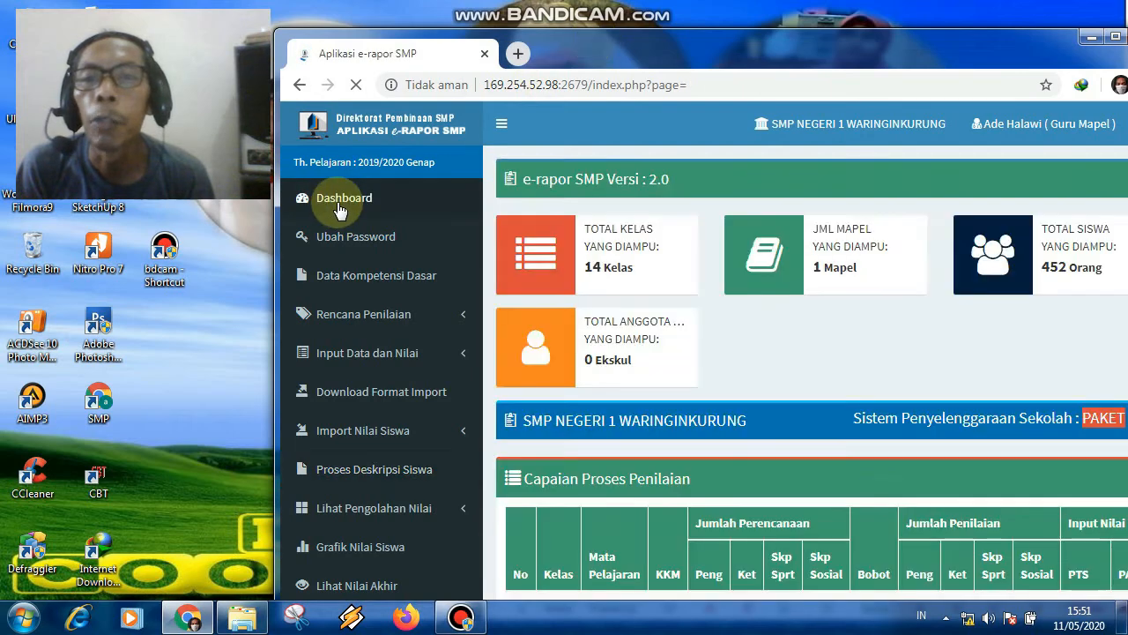
double_click(657, 68)
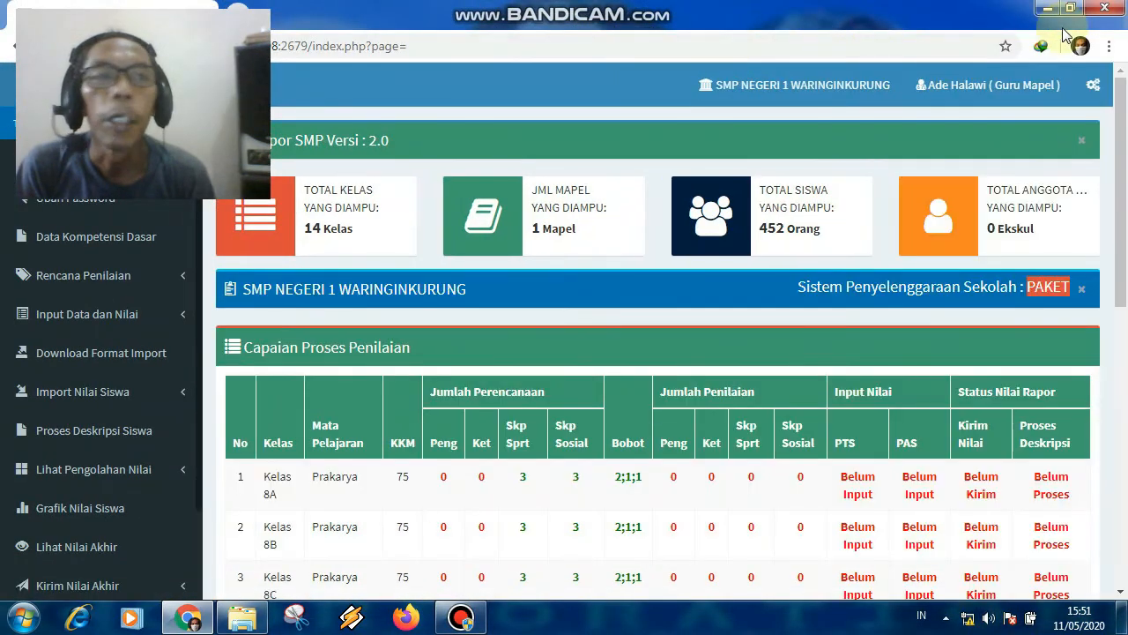
scroll(682, 384, "down", 2)
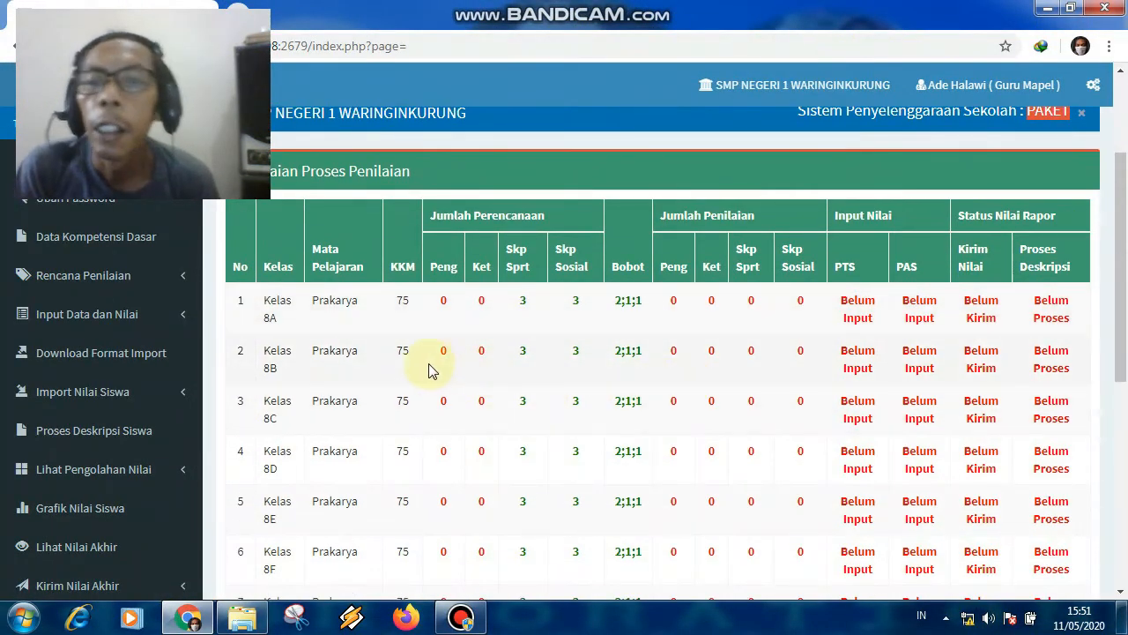
scroll(432, 370, "down", 3)
scroll(430, 367, "down", 1)
scroll(529, 366, "up", 6)
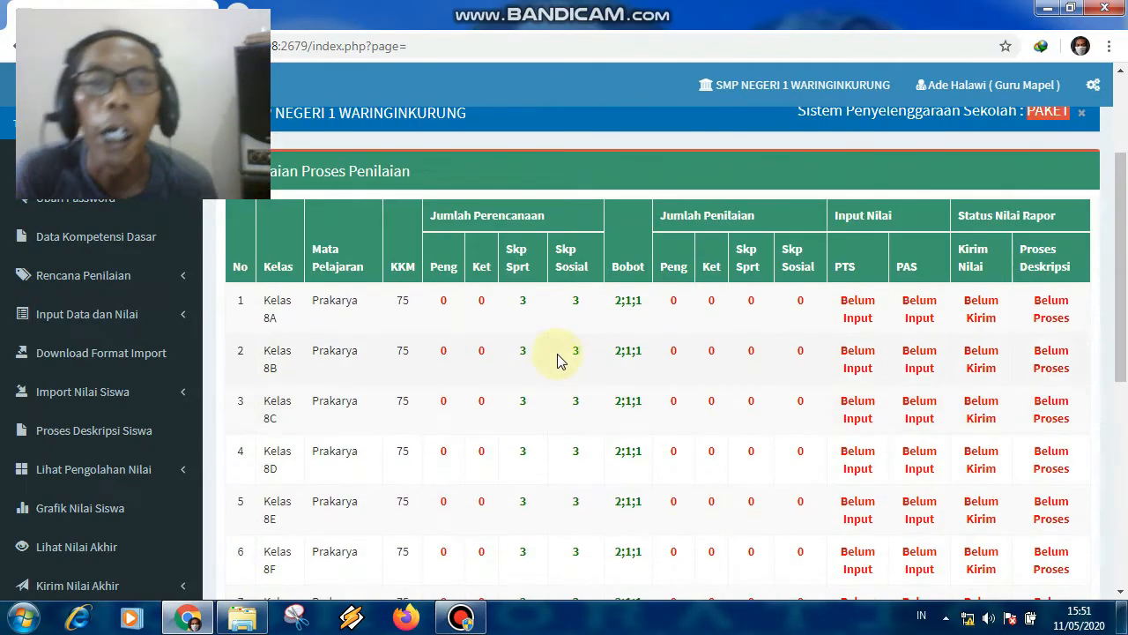
scroll(573, 351, "down", 2)
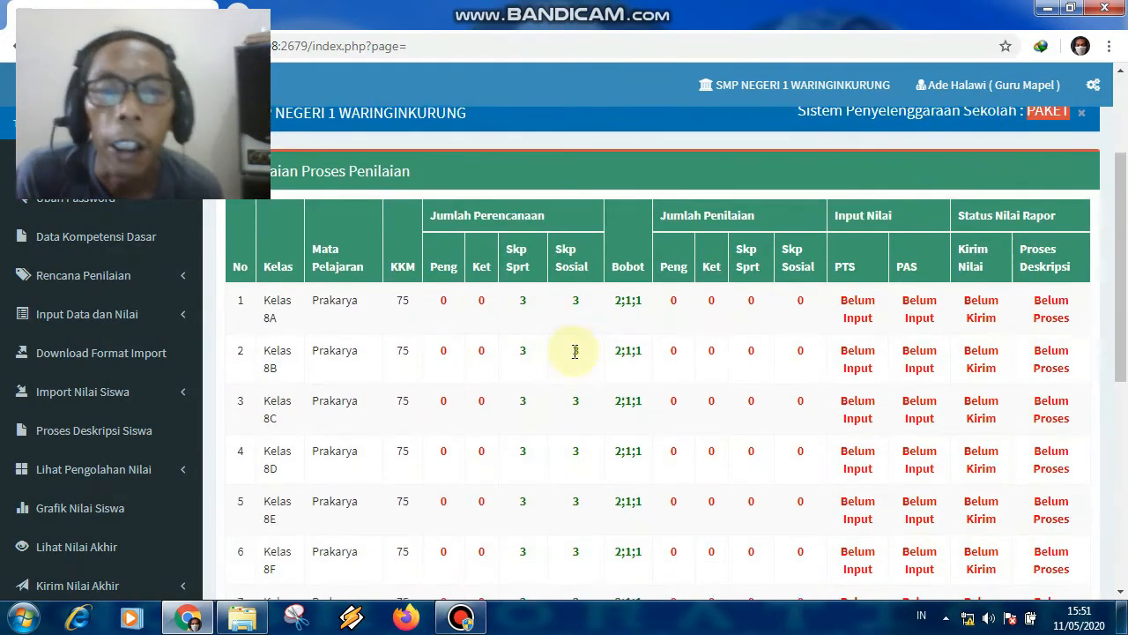
scroll(312, 383, "down", 4)
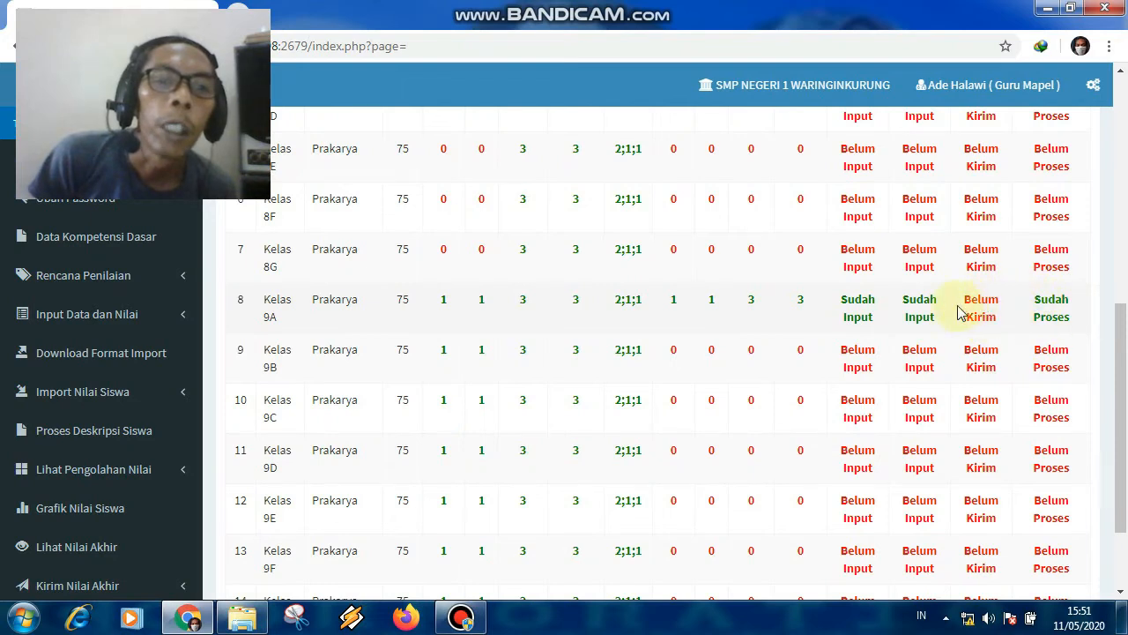
Load the Kirim Nilai Akhir report scores for Kelas 9A and the subject Prakarya.
scroll(151, 481, "down", 2)
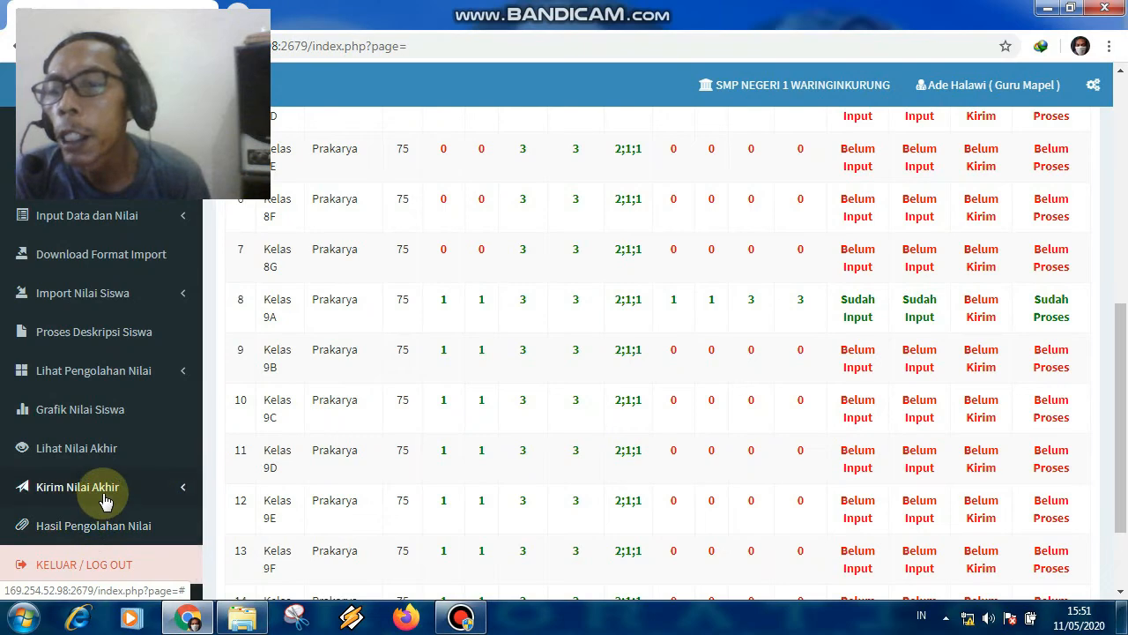
left_click(104, 499)
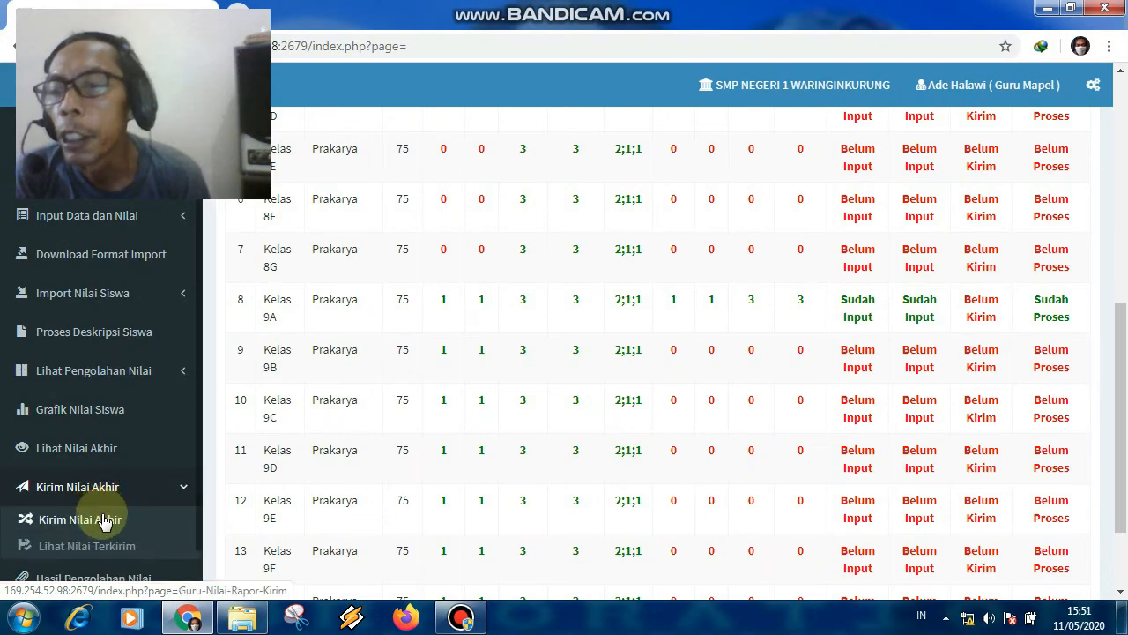
left_click(104, 520)
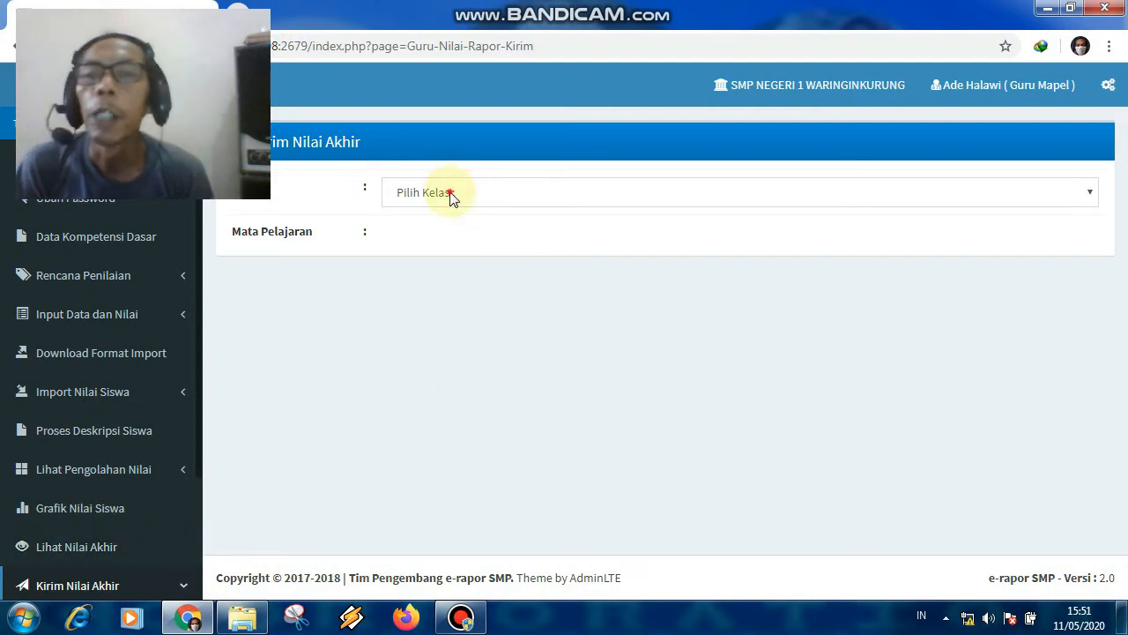
left_click(450, 192)
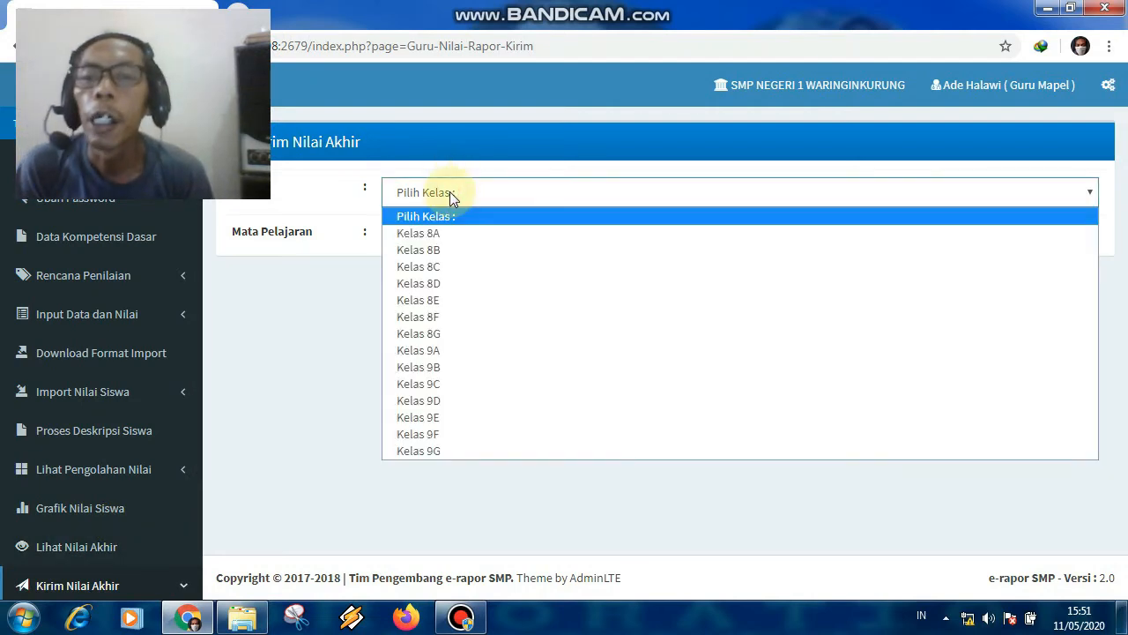
left_click(478, 349)
left_click(465, 236)
left_click(459, 279)
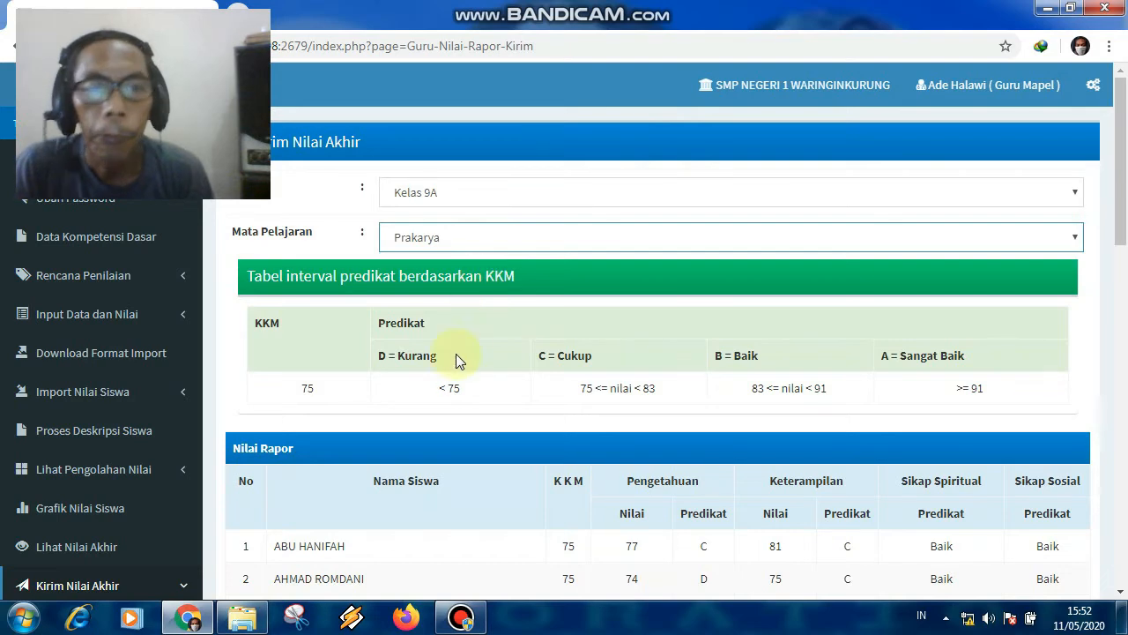
Review the Nilai Rapor table for Kelas 9A Prakarya, send its final scores and acknowledge the save report.
scroll(433, 398, "down", 5)
scroll(433, 398, "down", 7)
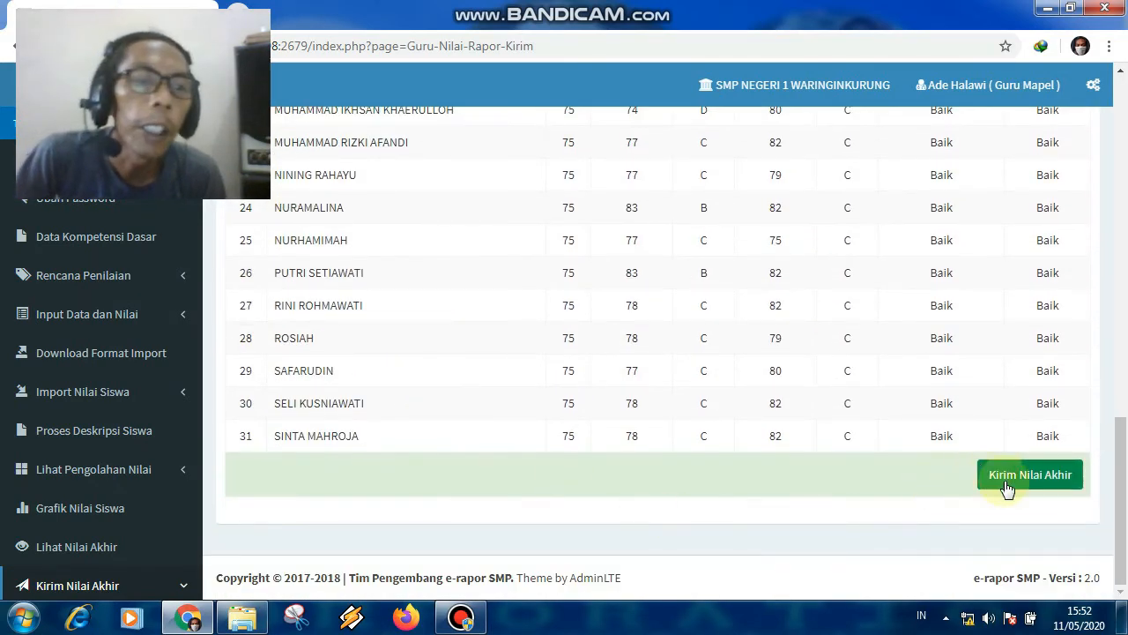
left_click(1007, 489)
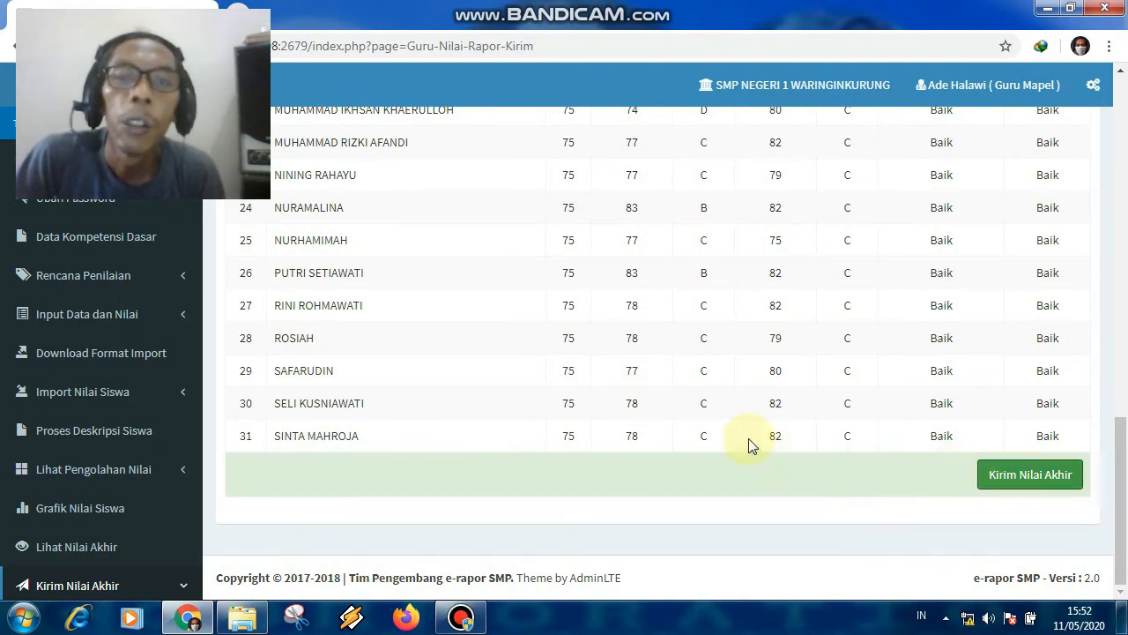
scroll(749, 423, "up", 5)
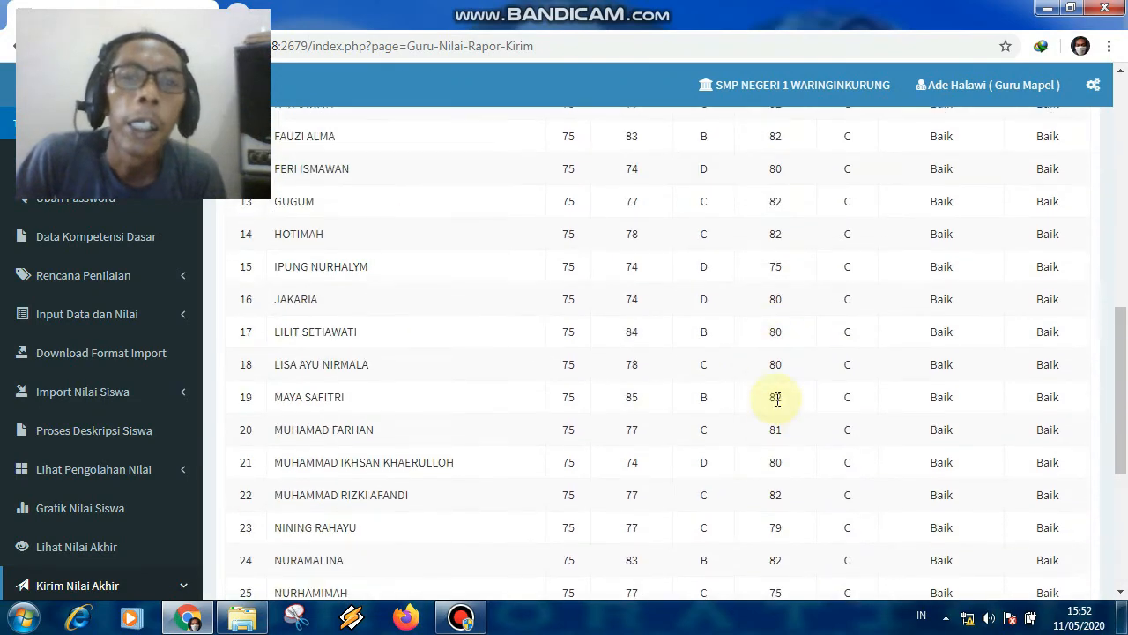
scroll(723, 385, "up", 5)
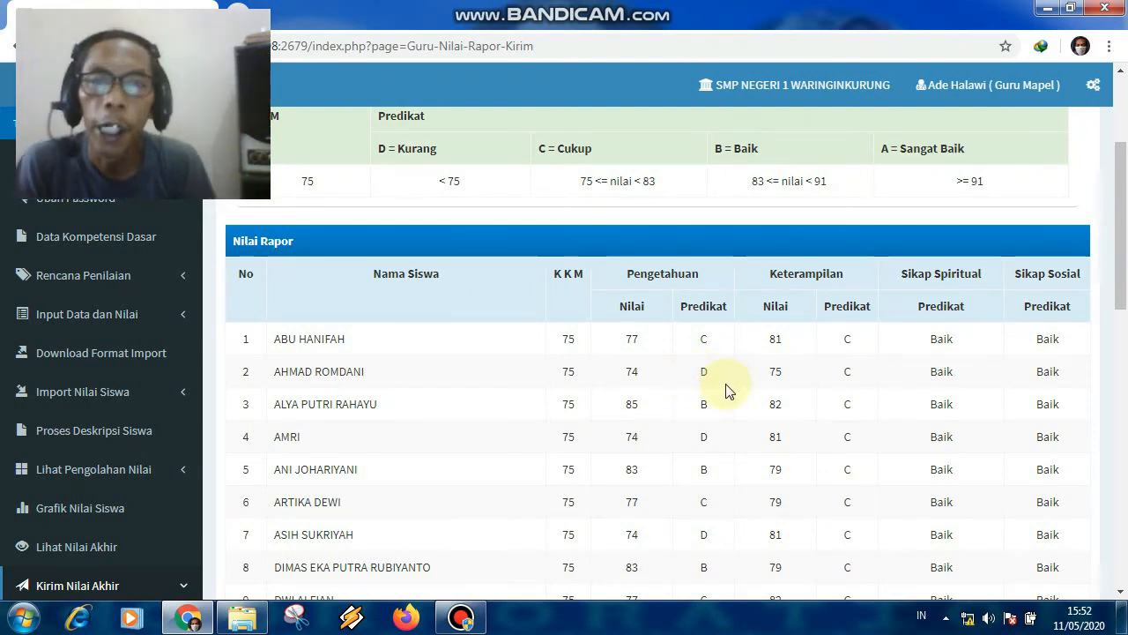
scroll(725, 390, "down", 10)
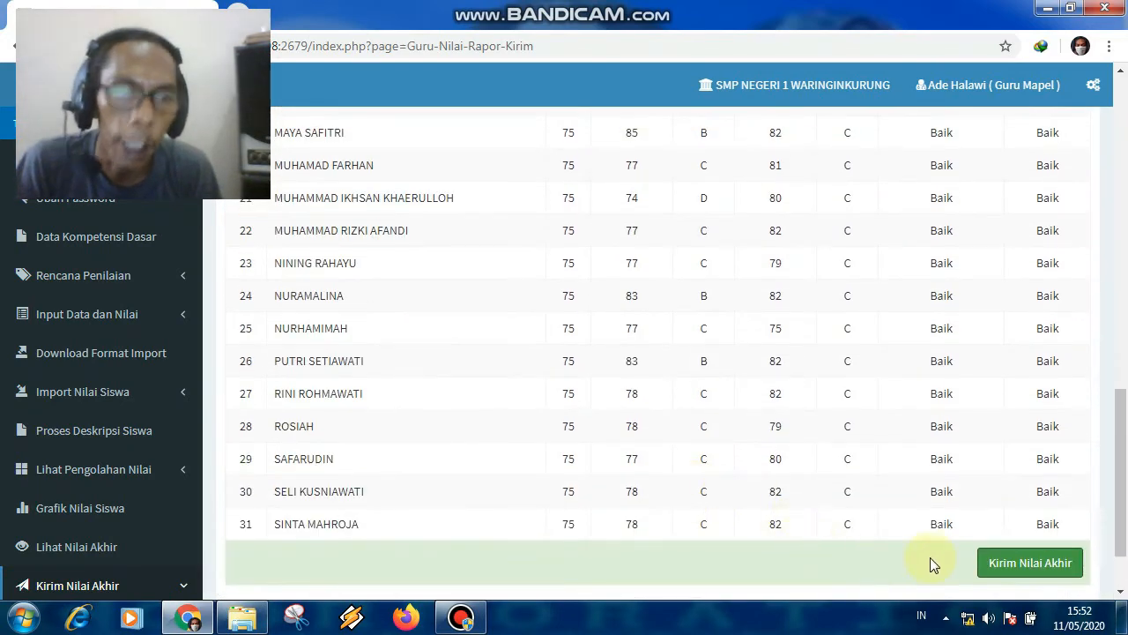
left_click(1027, 566)
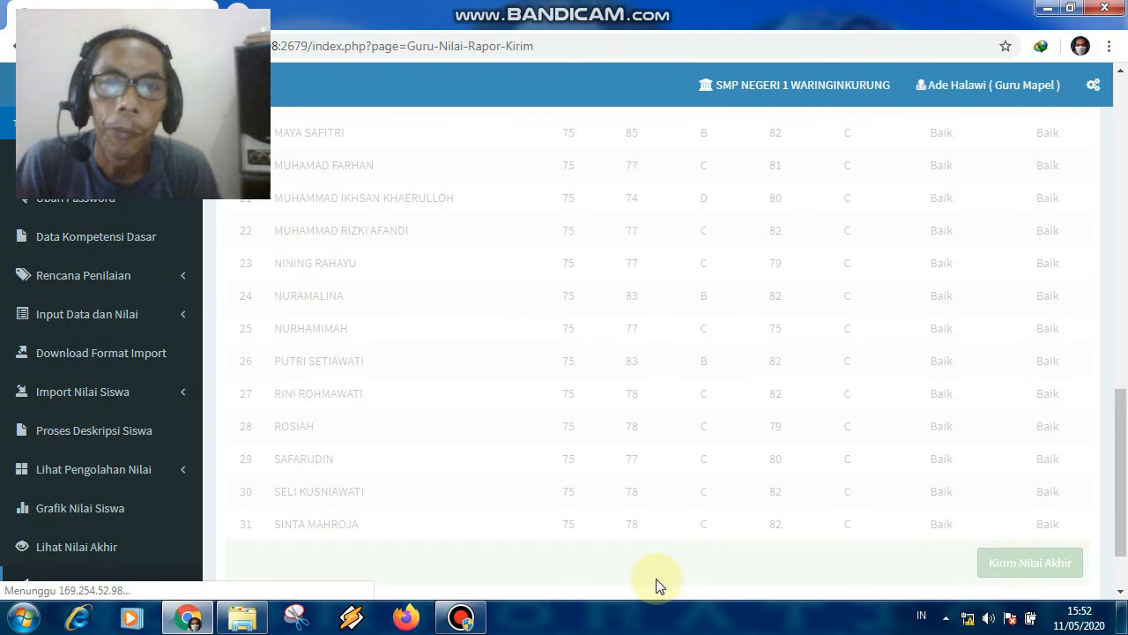
scroll(730, 422, "up", 11)
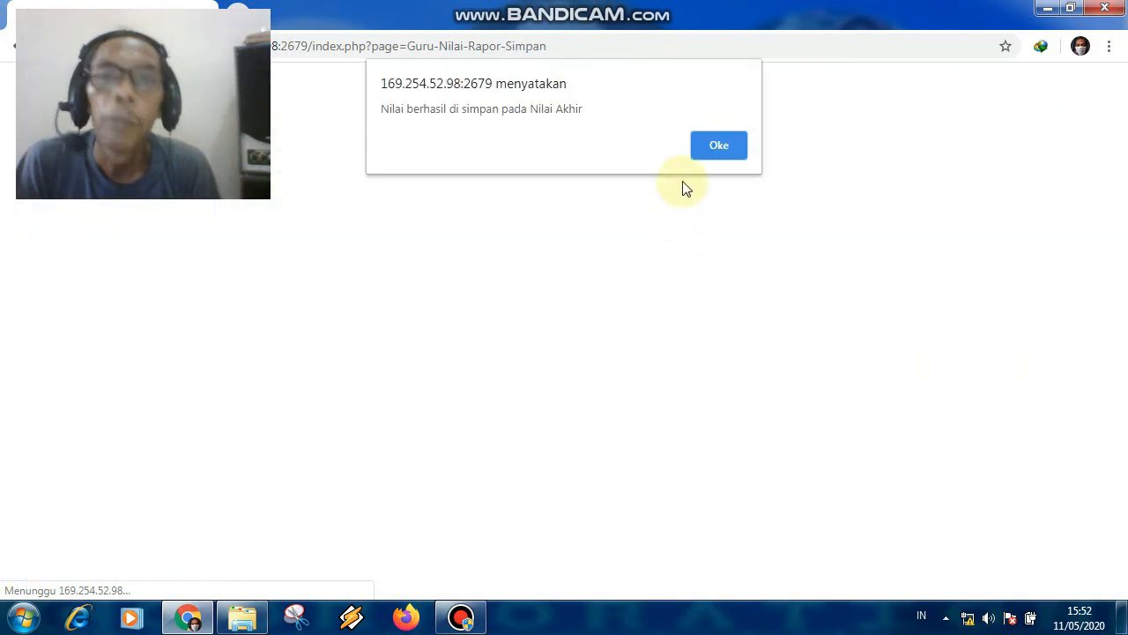
left_click(698, 155)
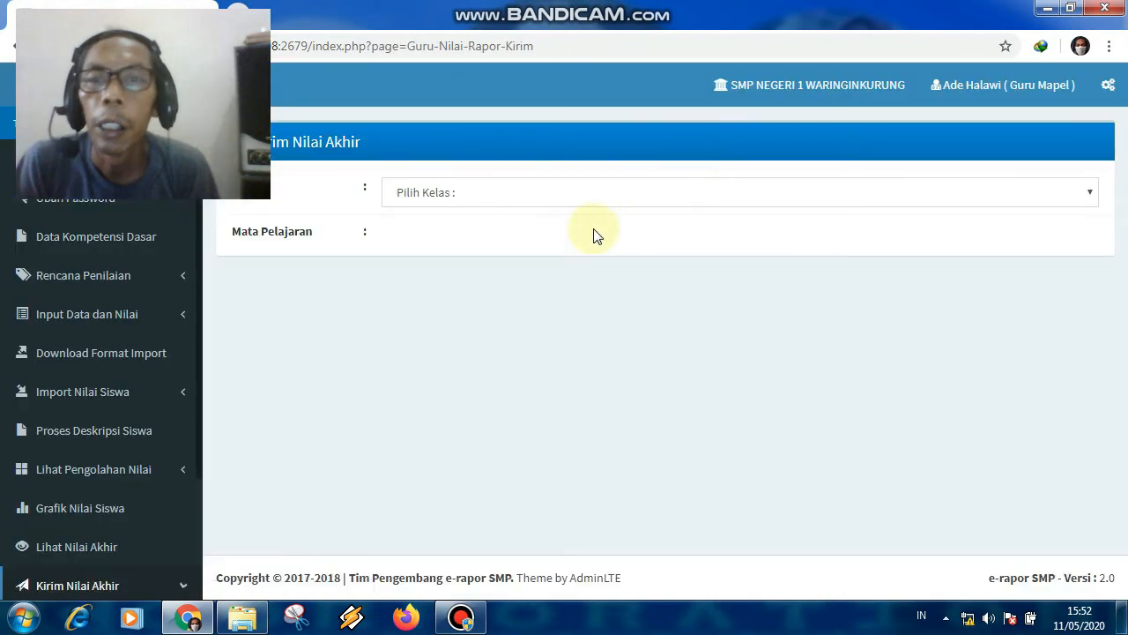
Check the Kelas 9A Prakarya send and description statuses in the dashboard's Capaian Proses Penilaian table.
double_click(445, 22)
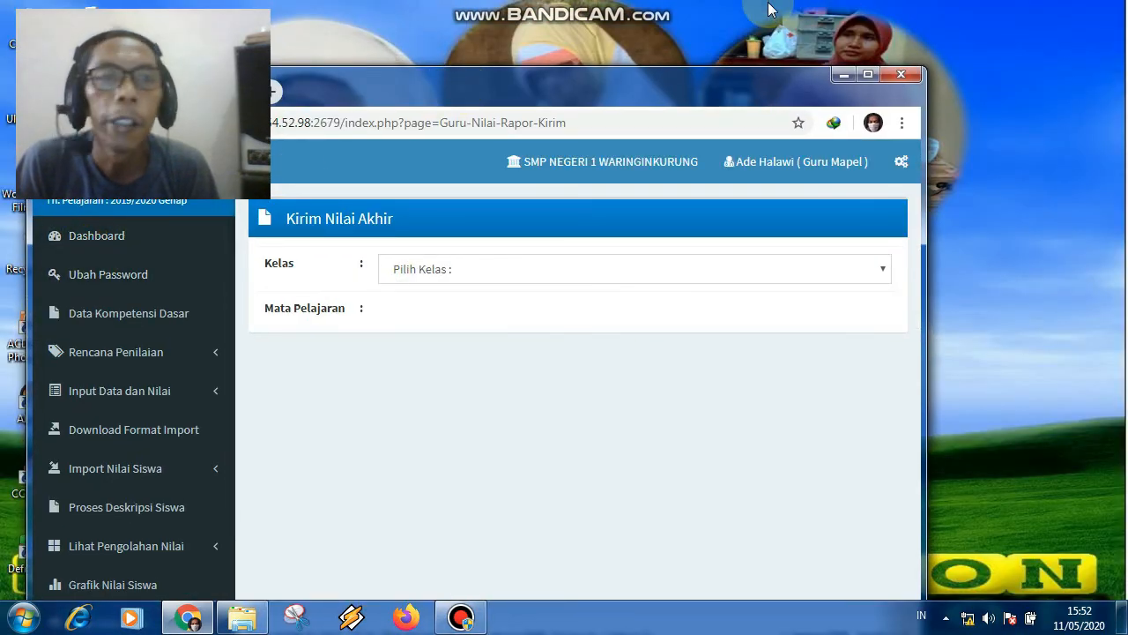
left_click(868, 76)
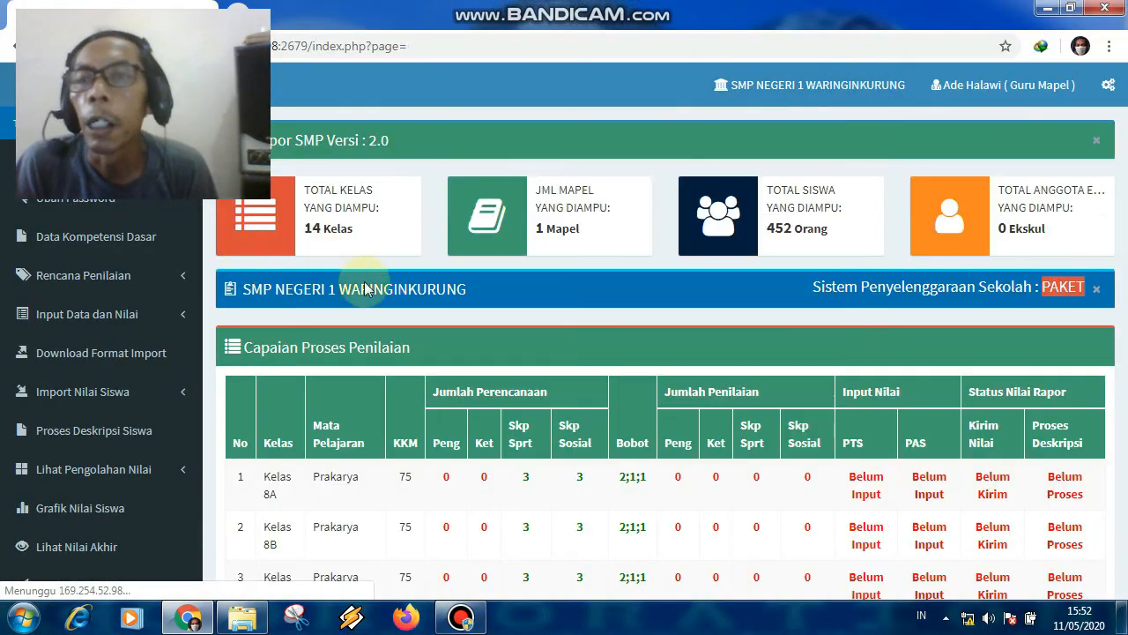
scroll(470, 428, "down", 3)
scroll(494, 454, "down", 5)
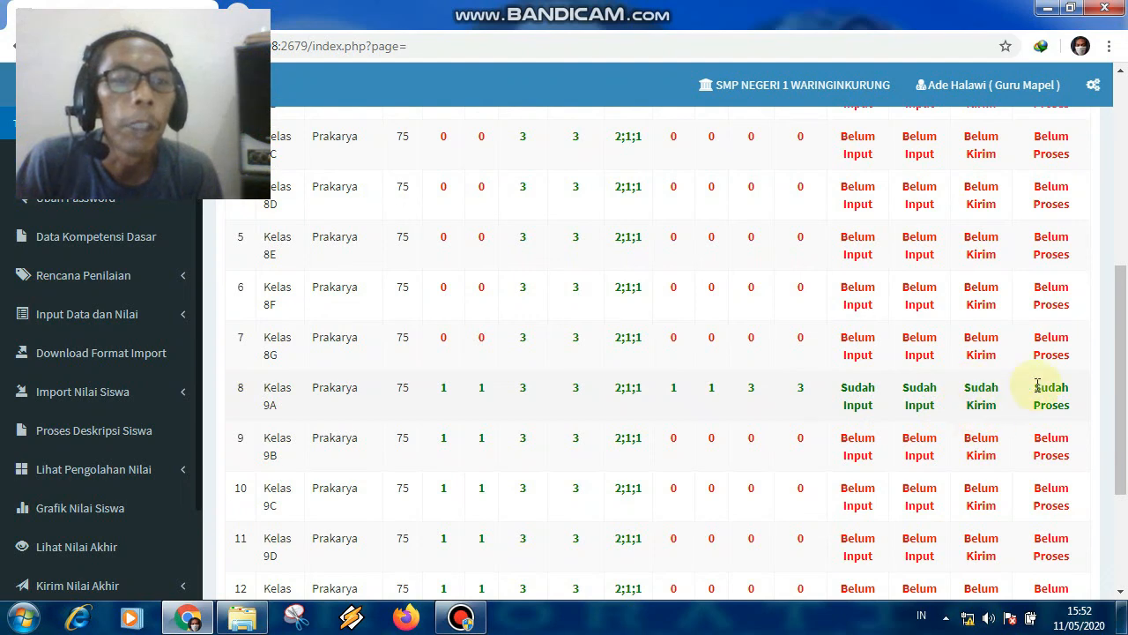
scroll(1040, 405, "up", 4)
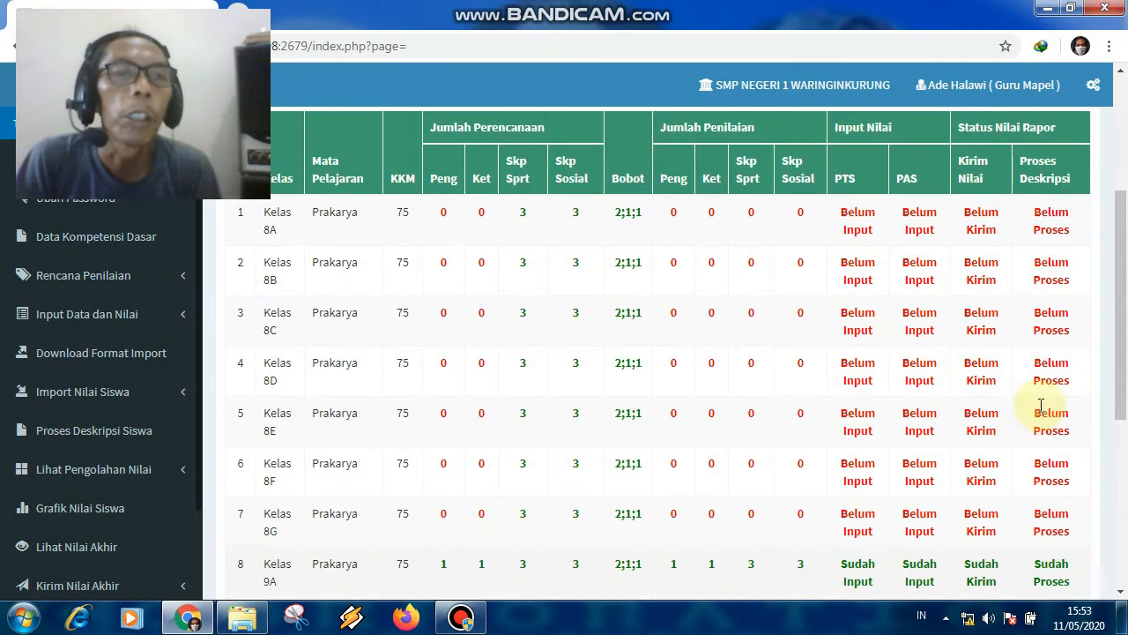
scroll(997, 312, "down", 4)
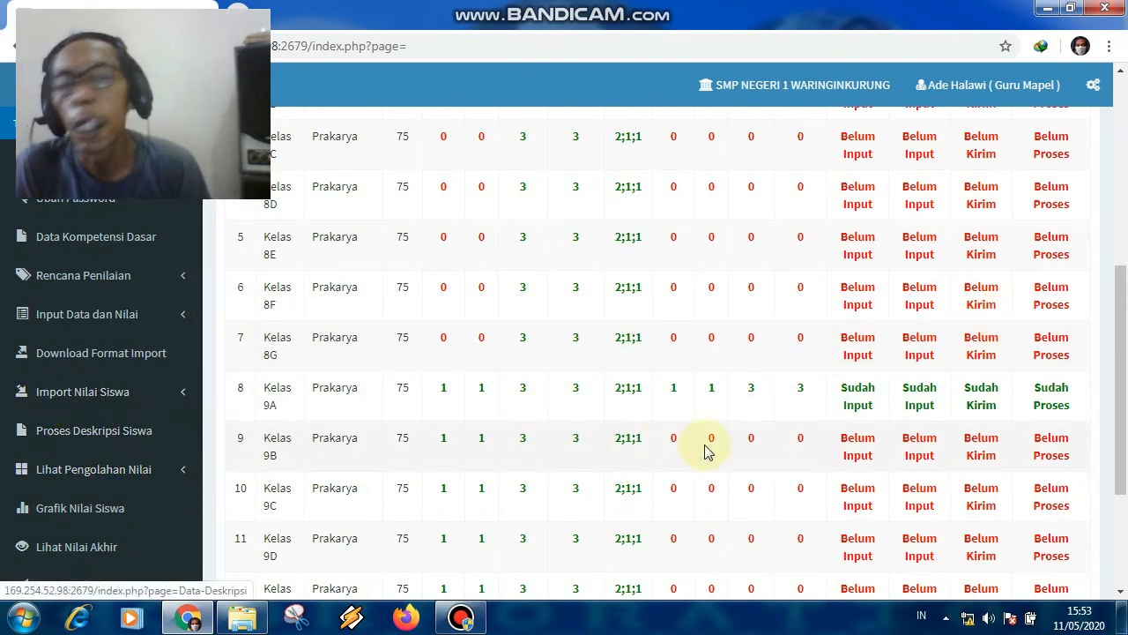
scroll(343, 414, "down", 2)
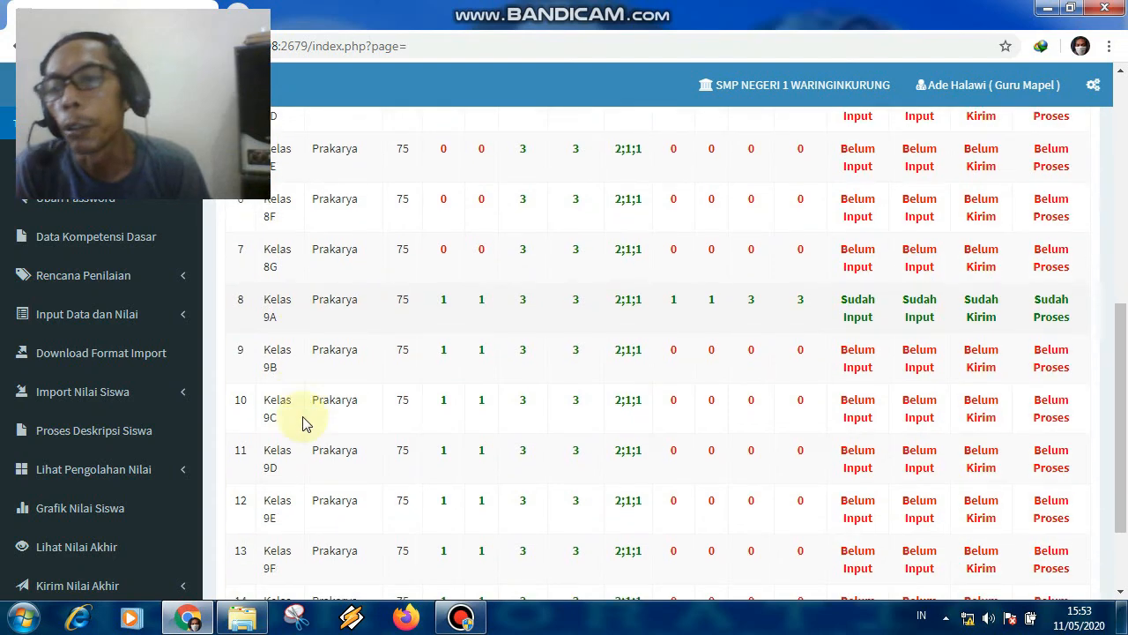
Log out of the teacher account in e-Rapor SMP.
scroll(138, 470, "down", 1)
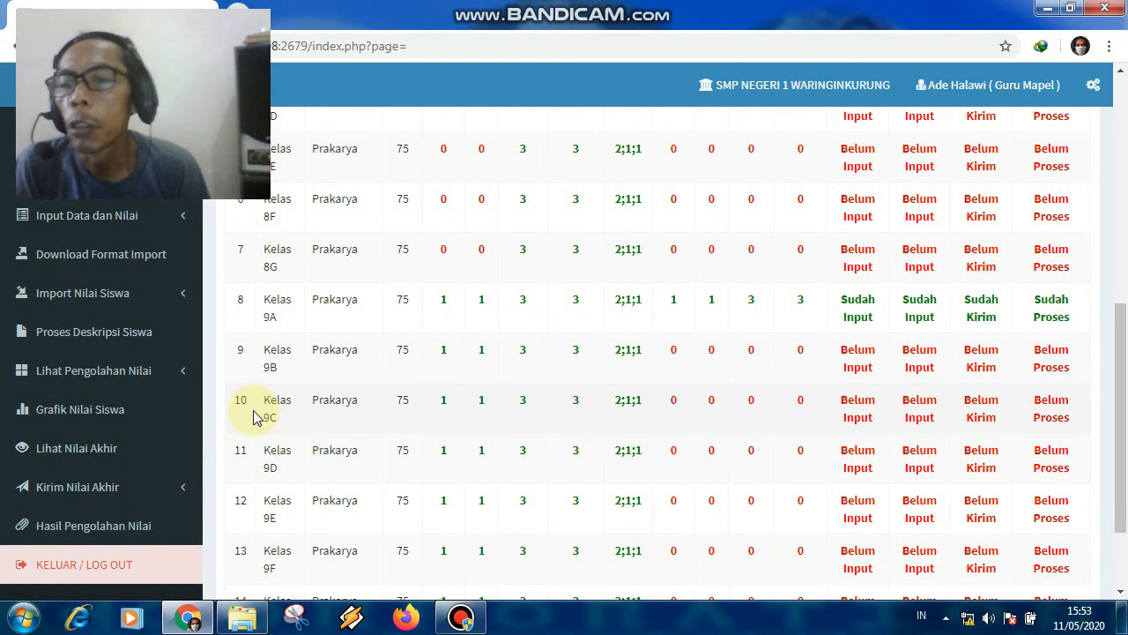
left_click(120, 571)
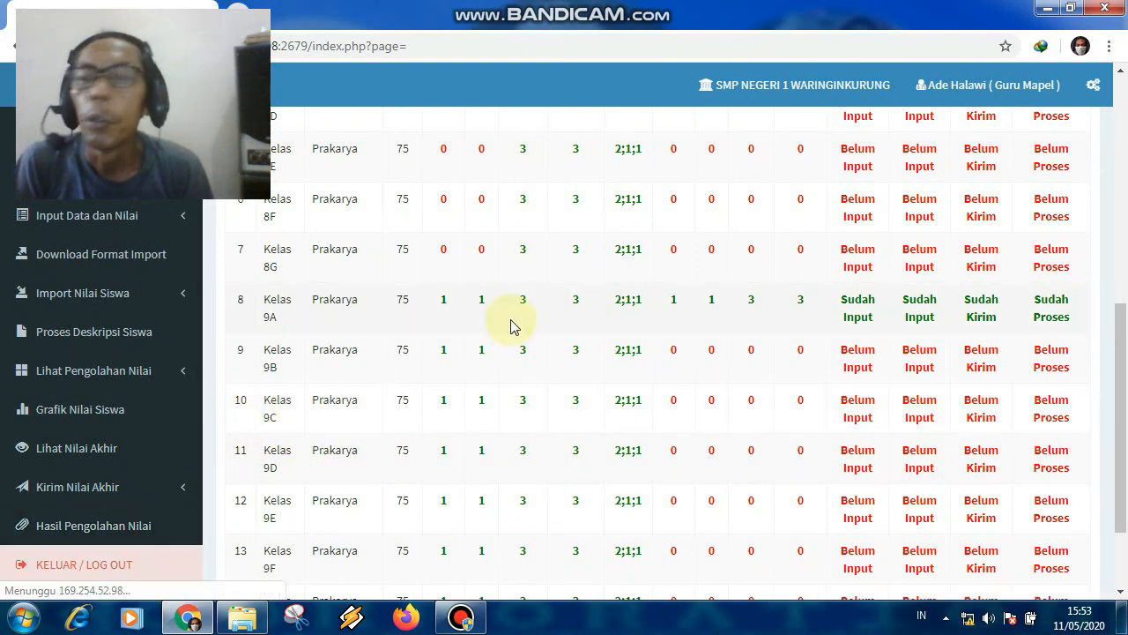